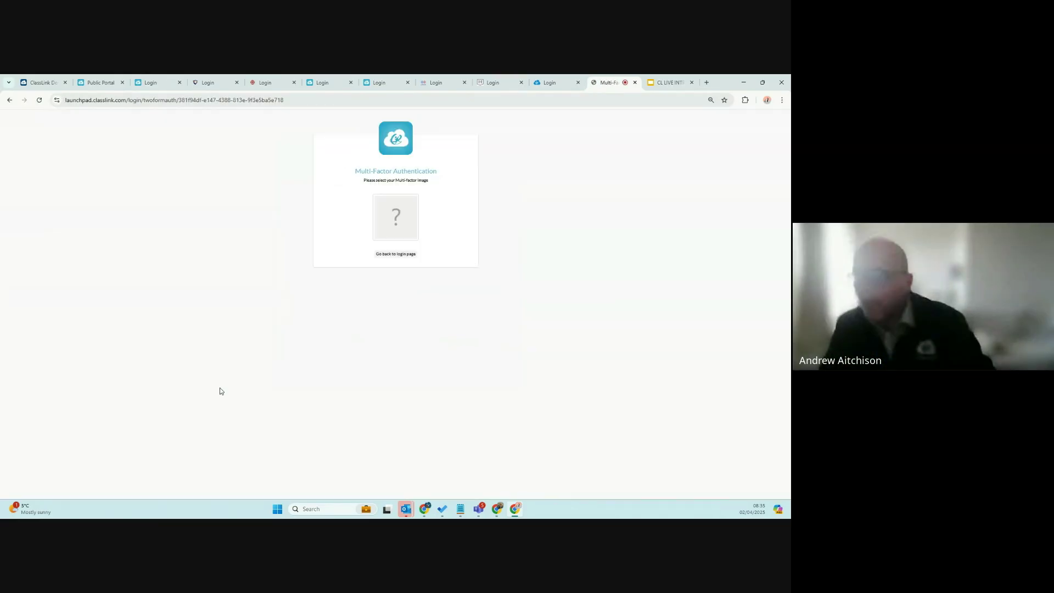
Complete the multi-factor sign-in by choosing the account's security image, and enlarge the LaunchPad page.
left_click(400, 225)
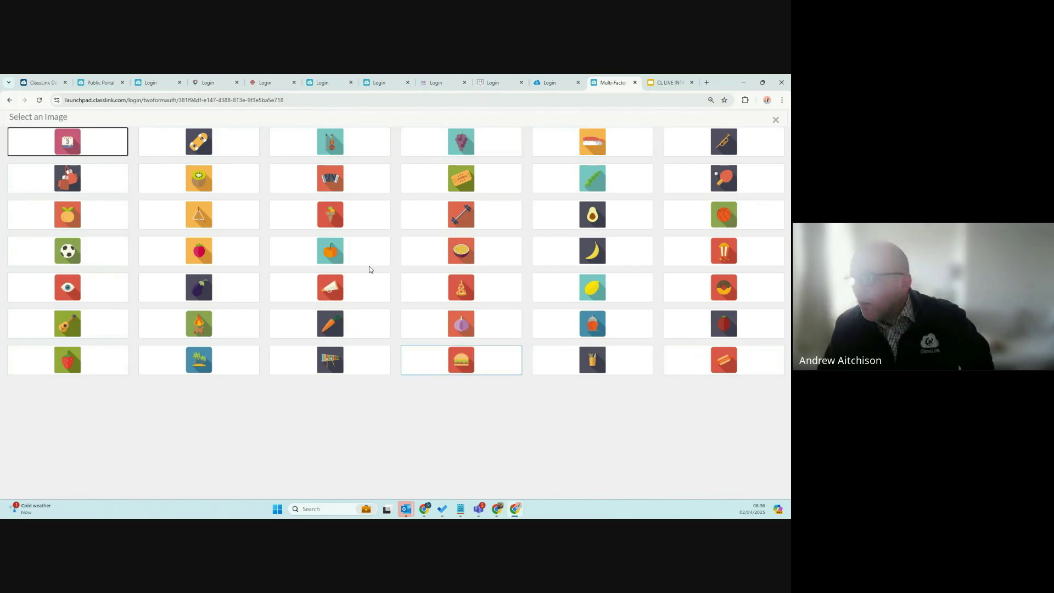
left_click(583, 218)
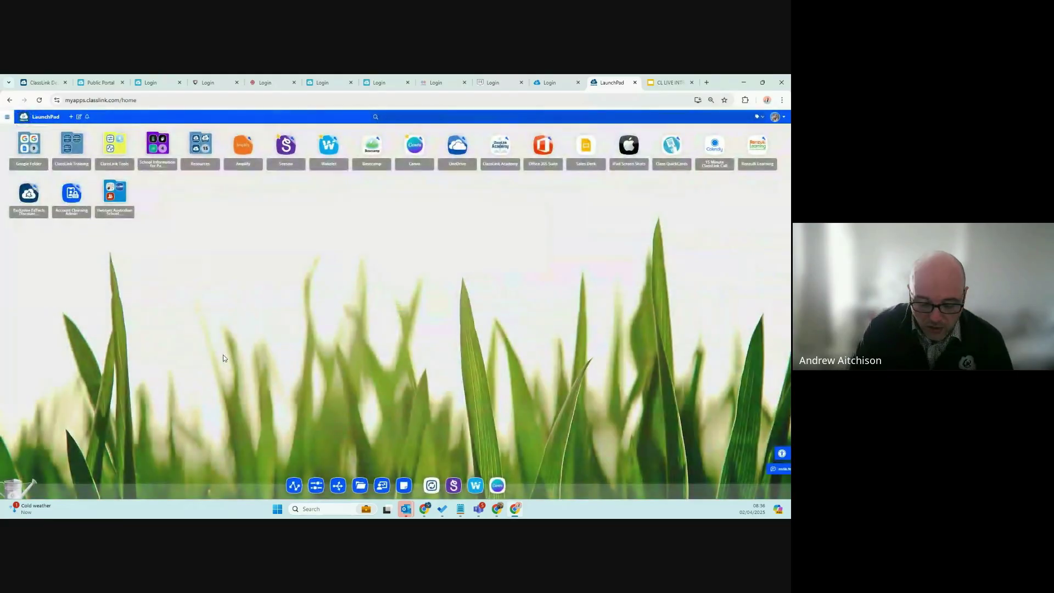
key("ctrl+plus")
key("ctrl+plus")
key("ctrl+plus")
key("ctrl+plus")
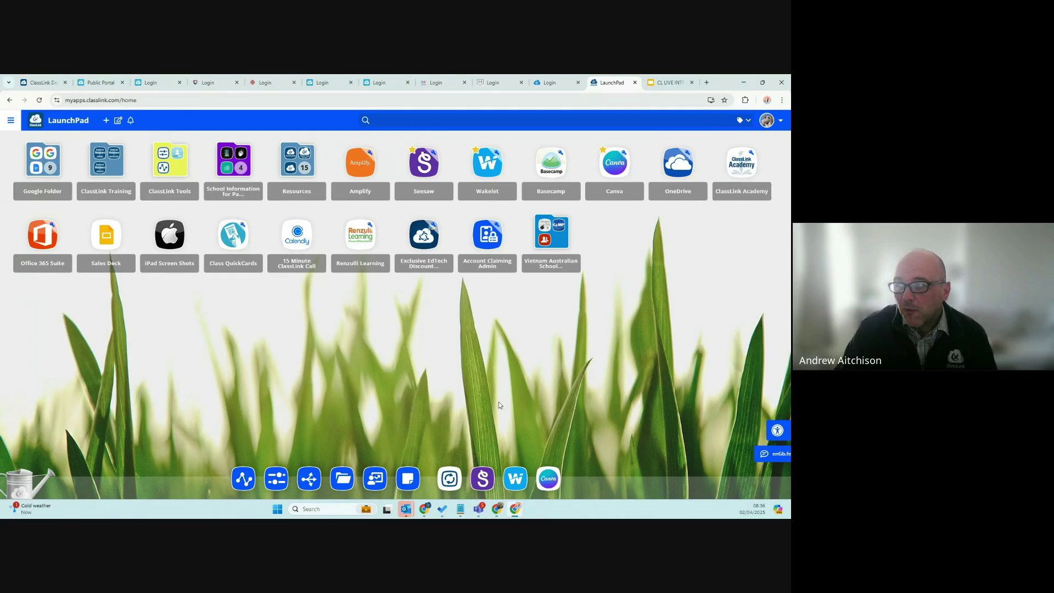
Launch Seesaw and Wakelet from LaunchPad to check the signed-in account, closing each app after viewing it.
left_click(432, 178)
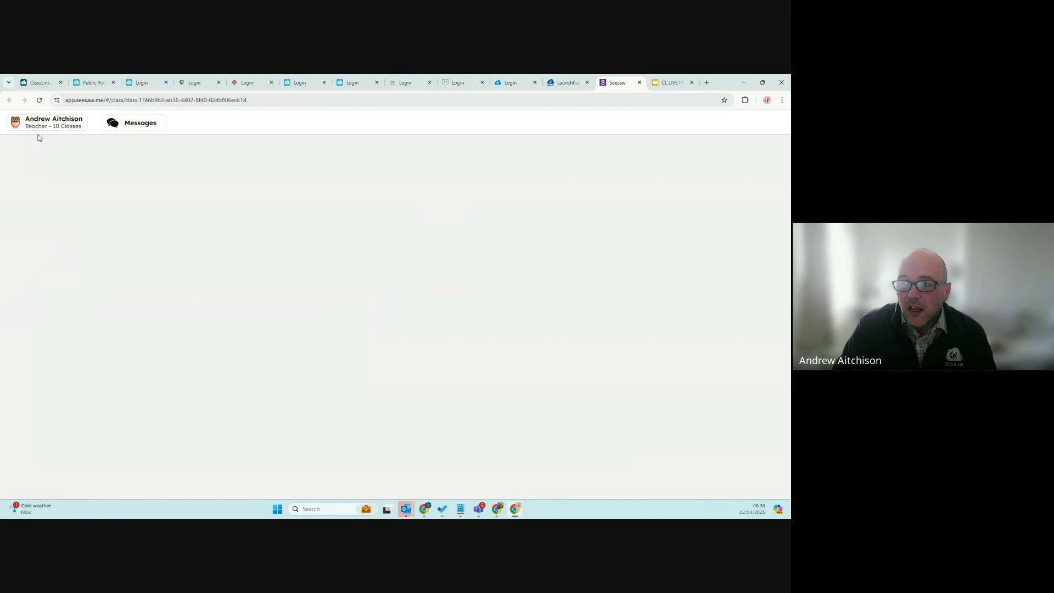
left_click(639, 83)
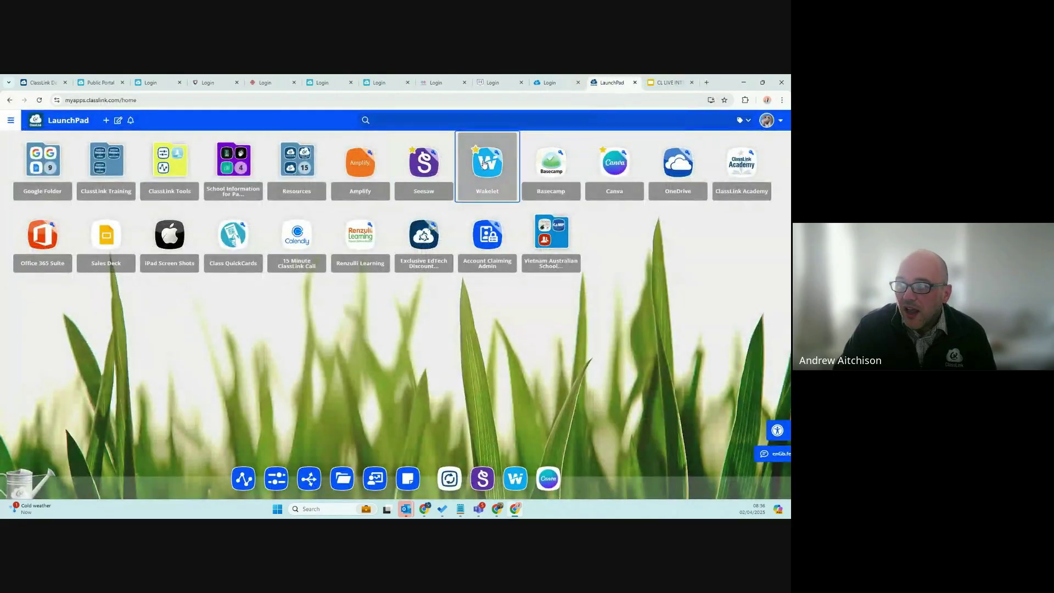
left_click(484, 163)
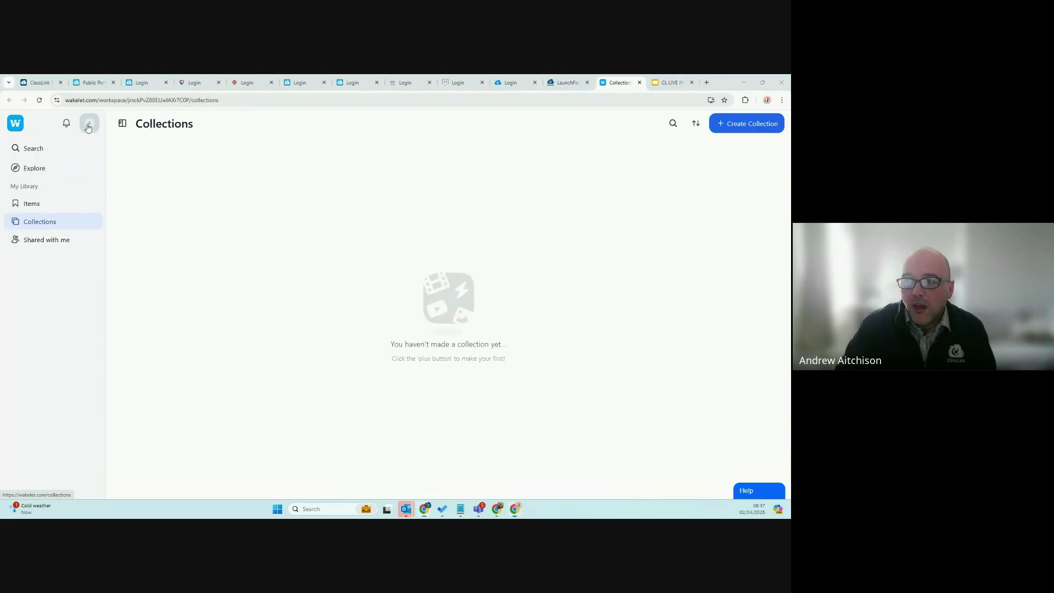
left_click(89, 123)
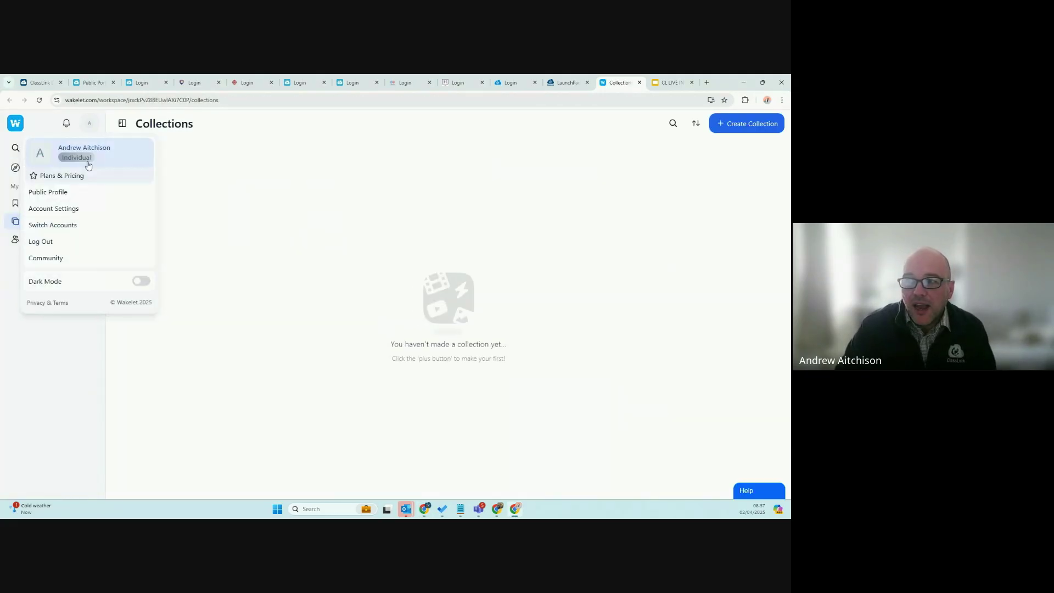
left_click(638, 83)
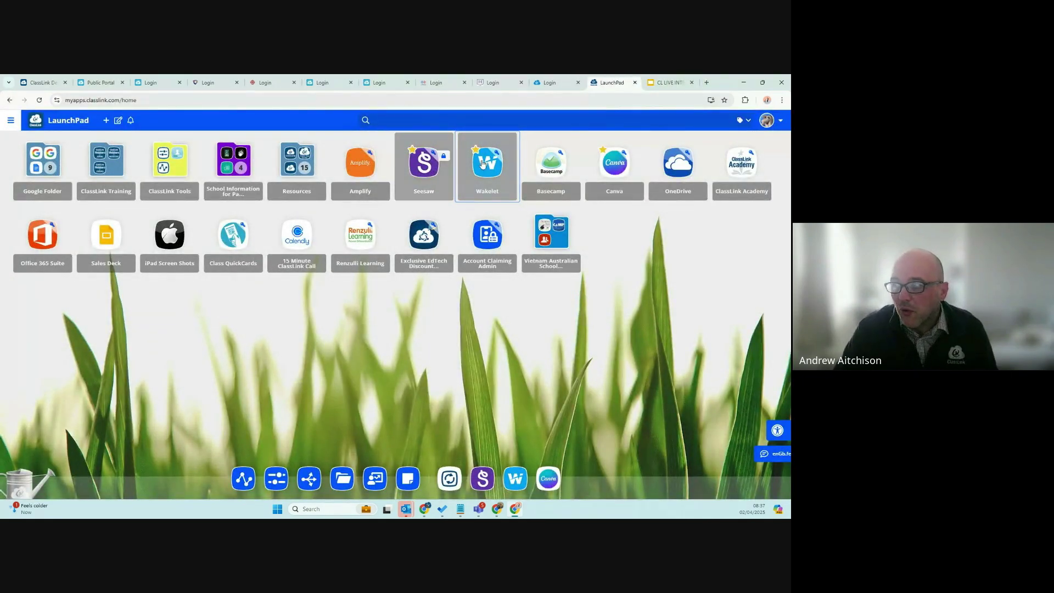
Show the Custom Connect and Password Vault items on the presentation's "App login options" slide, and close the presentation.
left_click(665, 83)
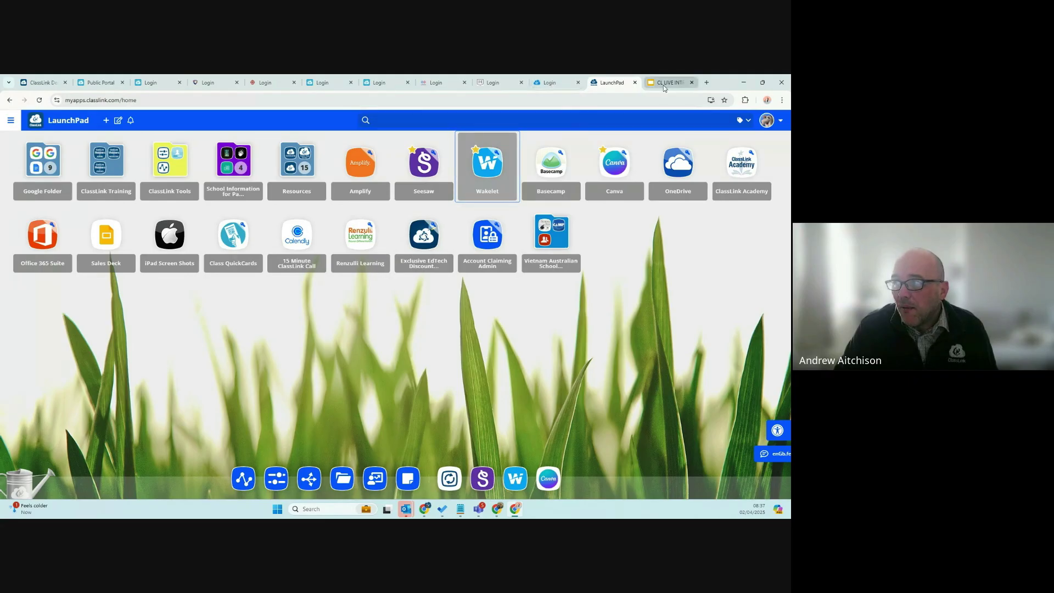
scroll(50, 328, "down", 8)
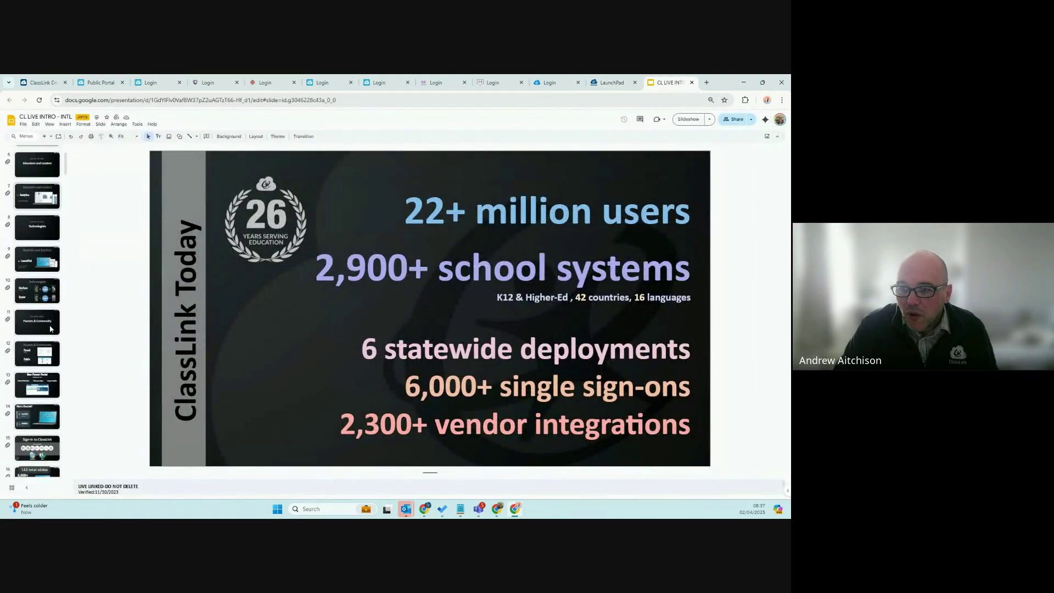
left_click(50, 328)
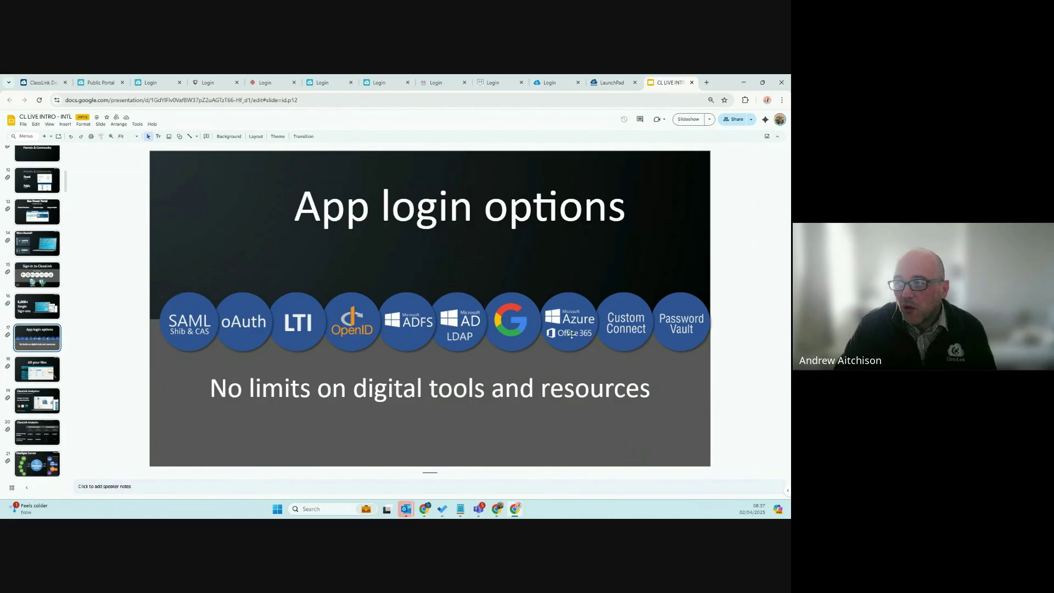
left_click(624, 319)
left_click(681, 322)
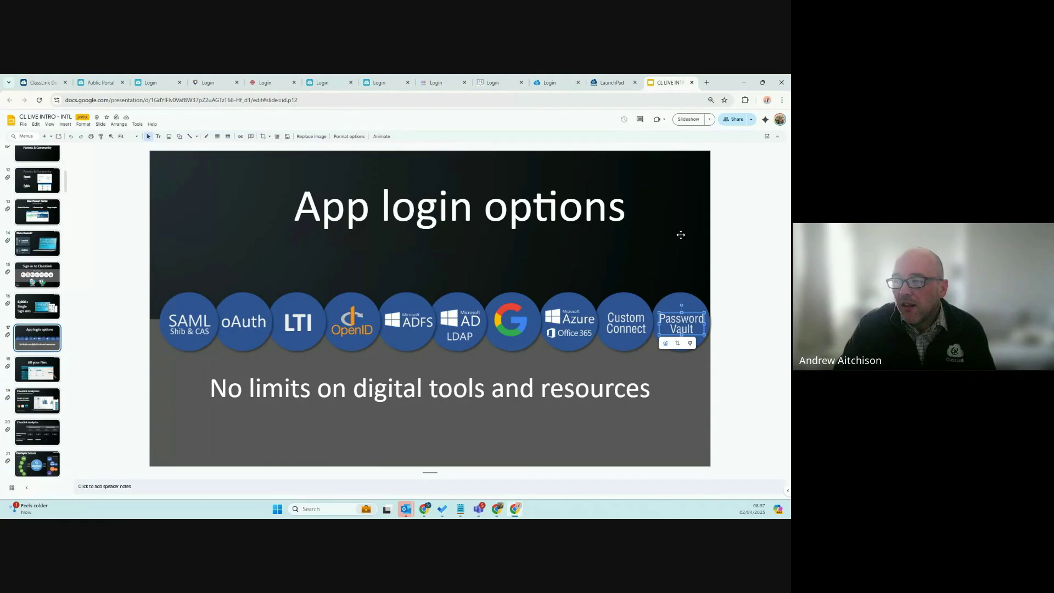
left_click(692, 83)
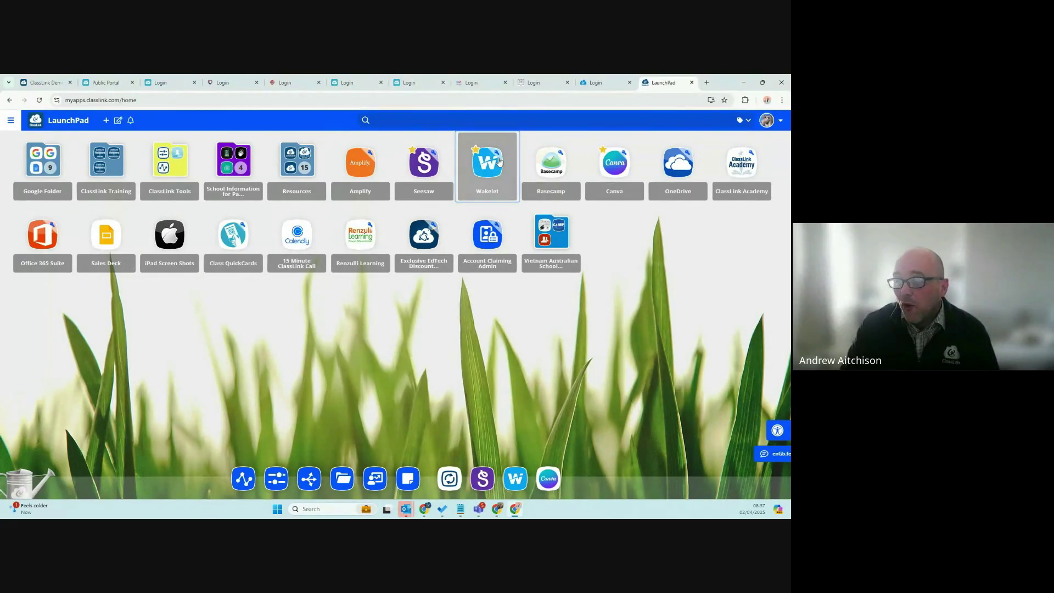
mouse_move(594, 85)
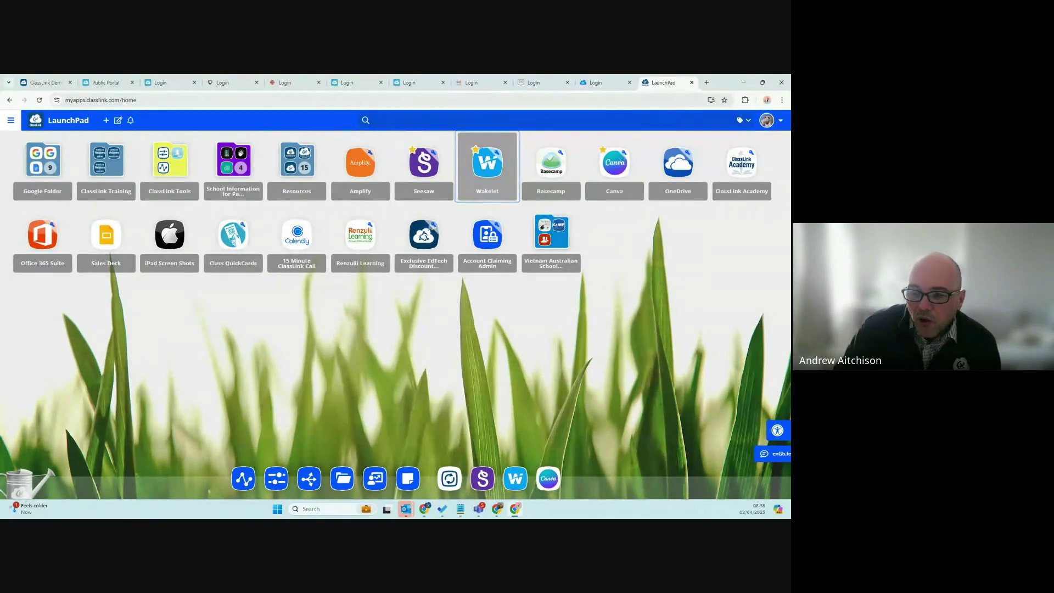
key("alt+Tab")
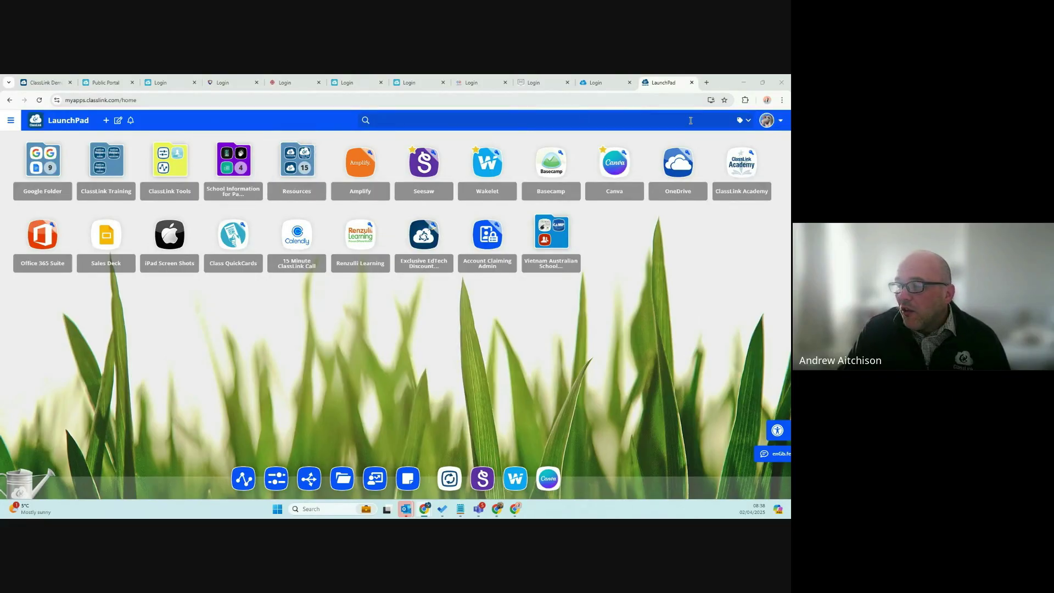
Search the LaunchPad apps for "an" and open ClassLink Analytics.
left_click(442, 120)
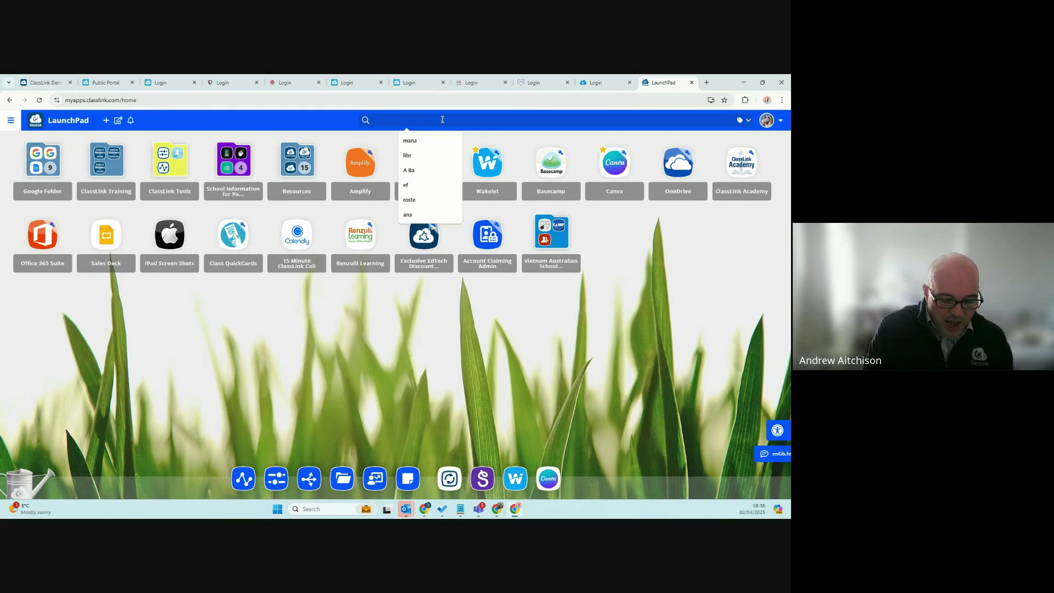
type("an")
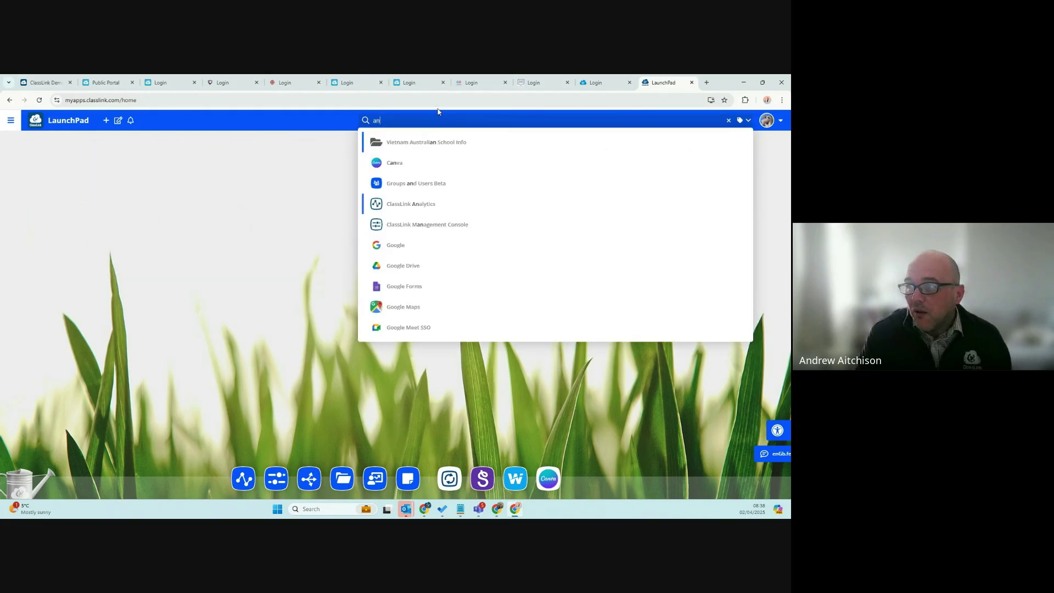
left_click(242, 476)
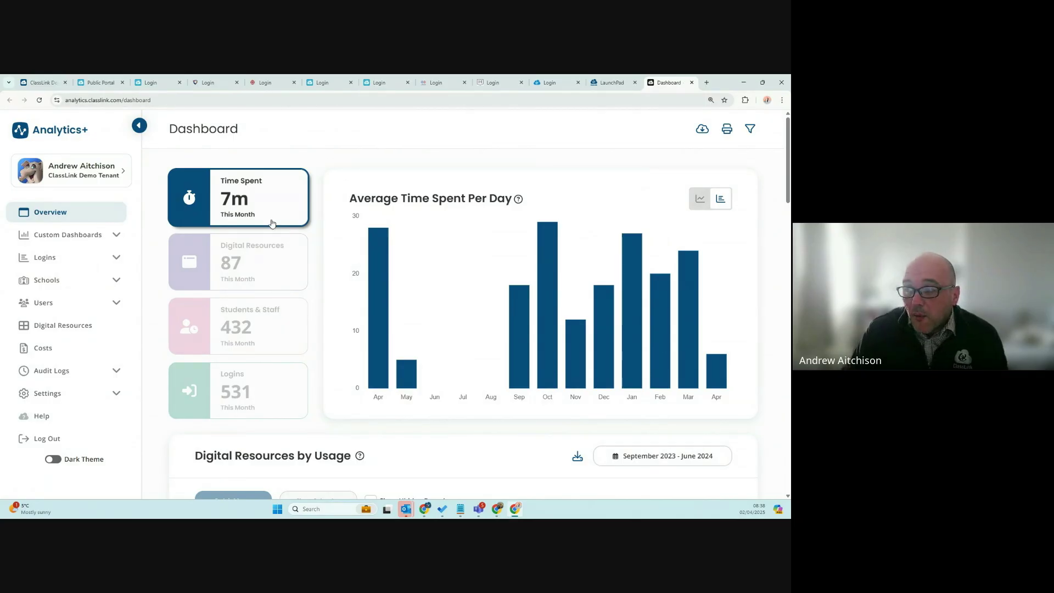
Review the dashboard charts for Digital Resources, Students & Staff and Logins, and look over the Digital Resources by Usage table.
scroll(275, 227, "down", 1)
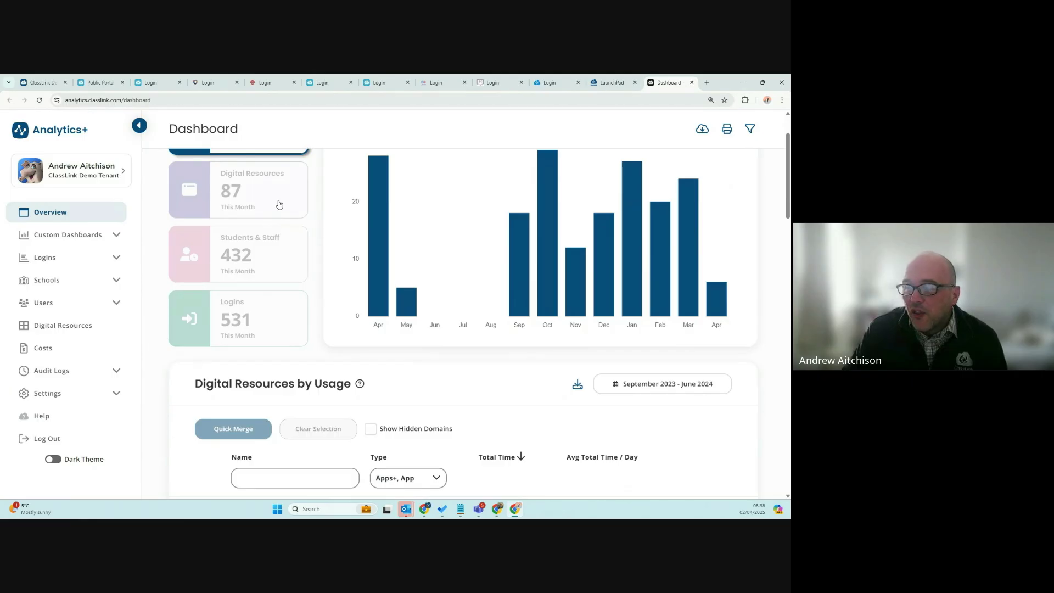
scroll(274, 214, "up", 1)
left_click(243, 262)
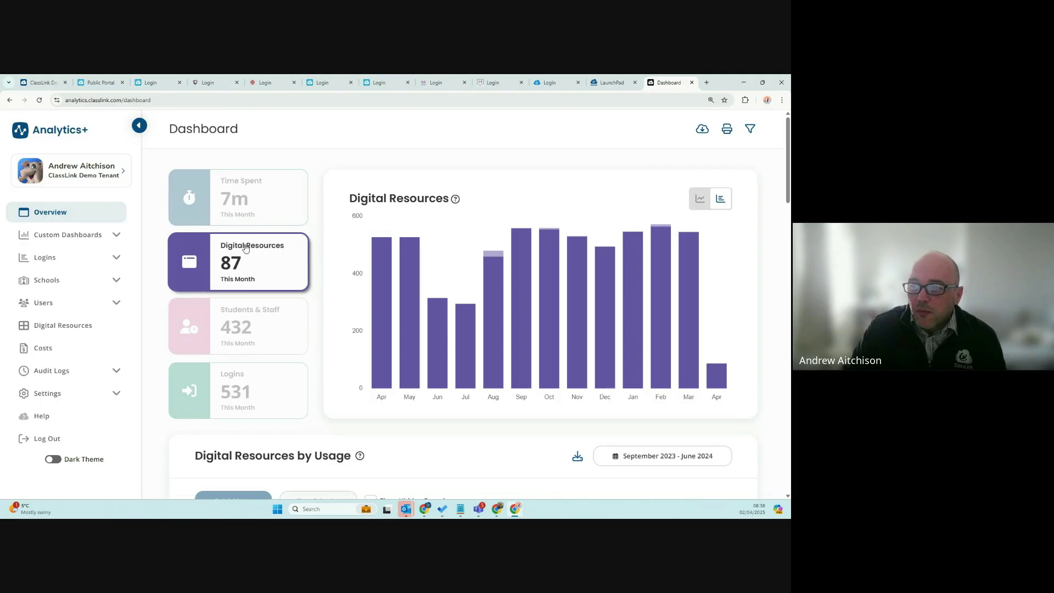
left_click(249, 336)
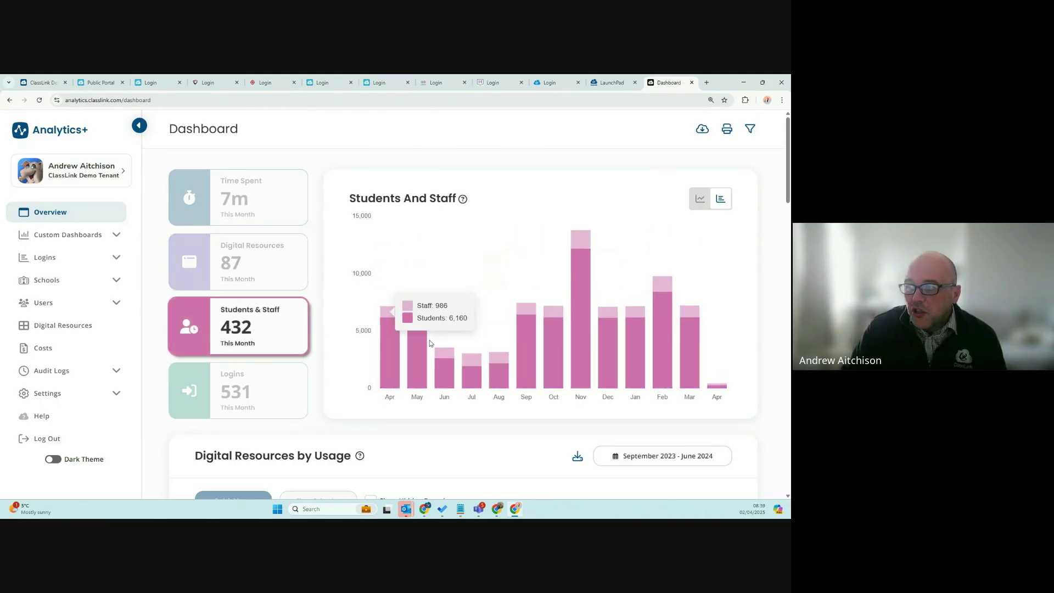
scroll(495, 358, "down", 2)
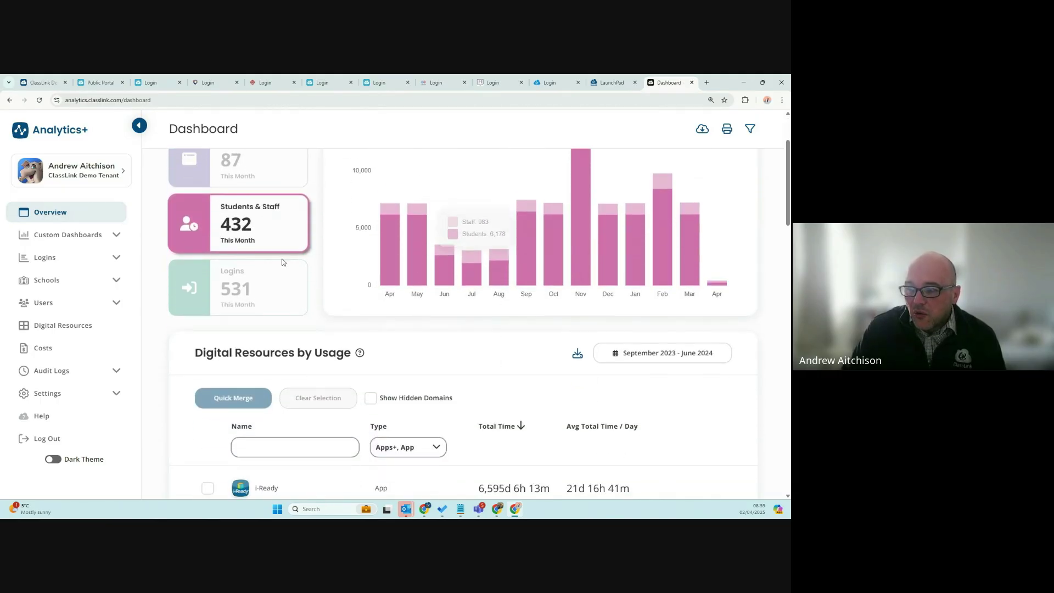
left_click(302, 271)
scroll(322, 273, "up", 2)
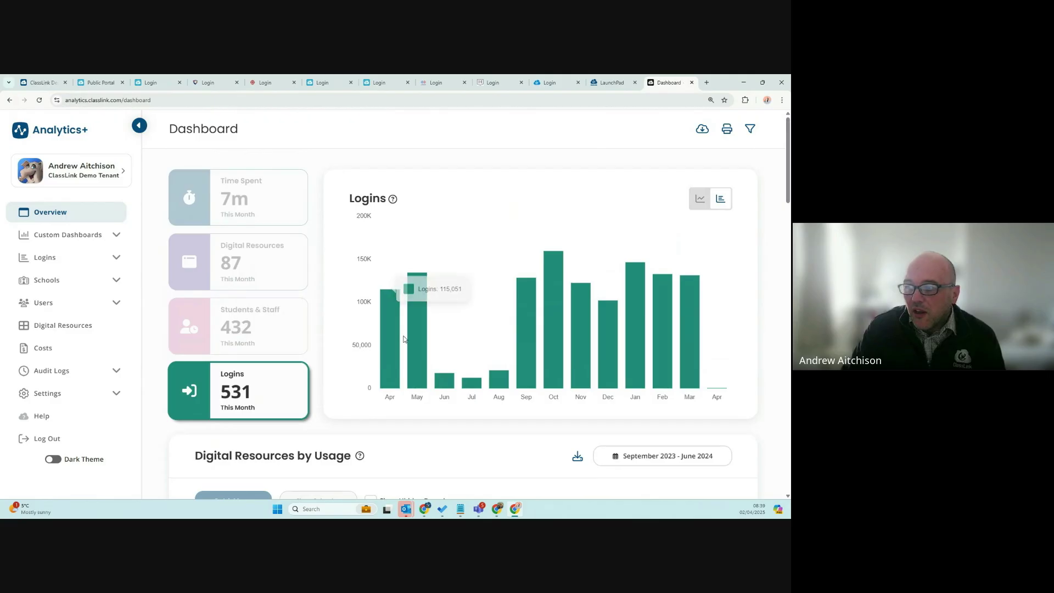
scroll(567, 362, "down", 4)
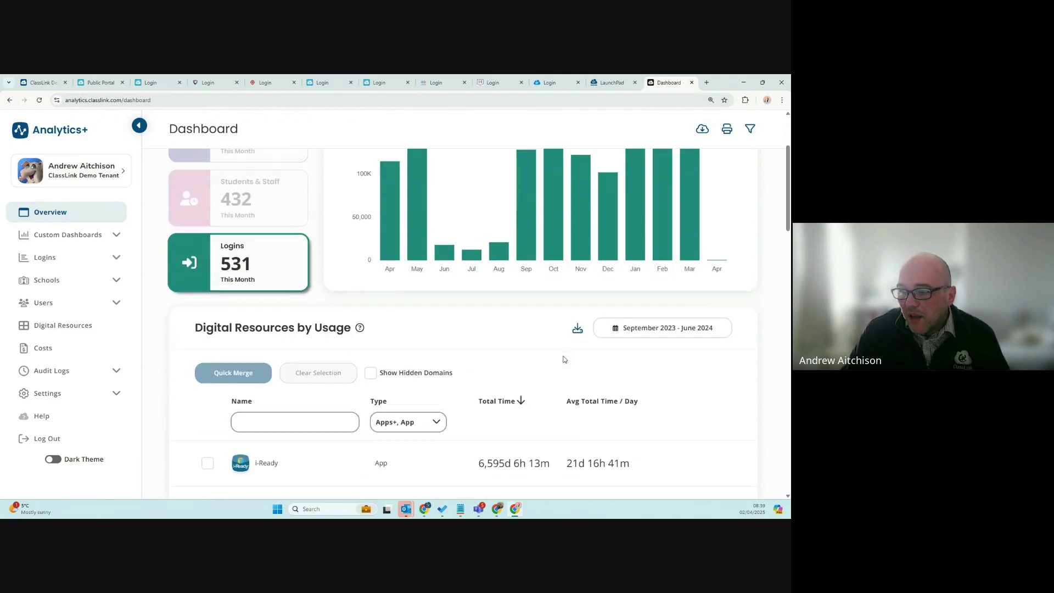
scroll(561, 357, "up", 2)
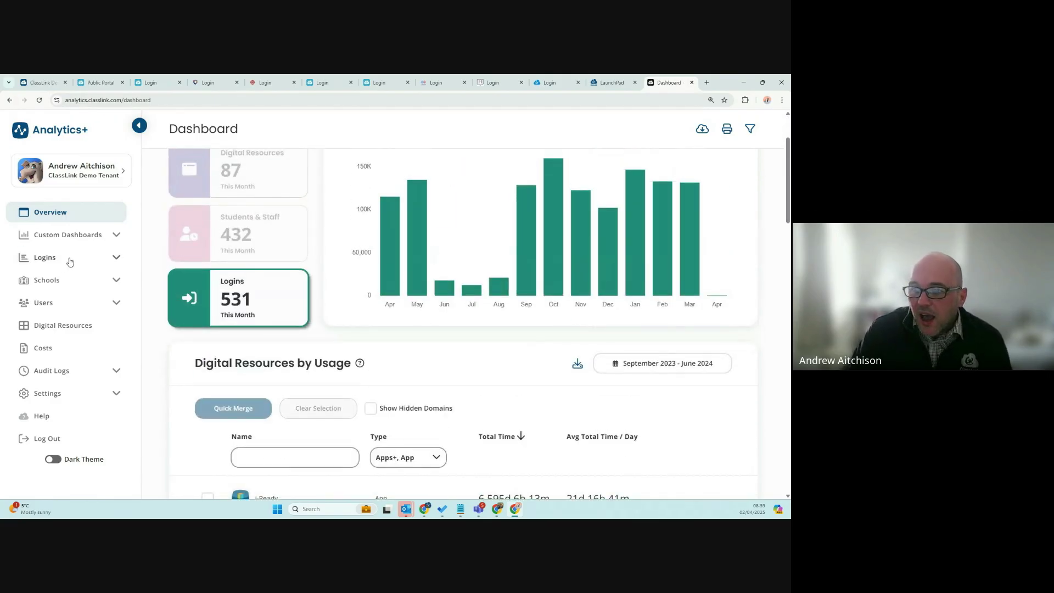
Compare Adams Elementary and ClassLink by average time spent per day in the School Comparison report.
left_click(61, 282)
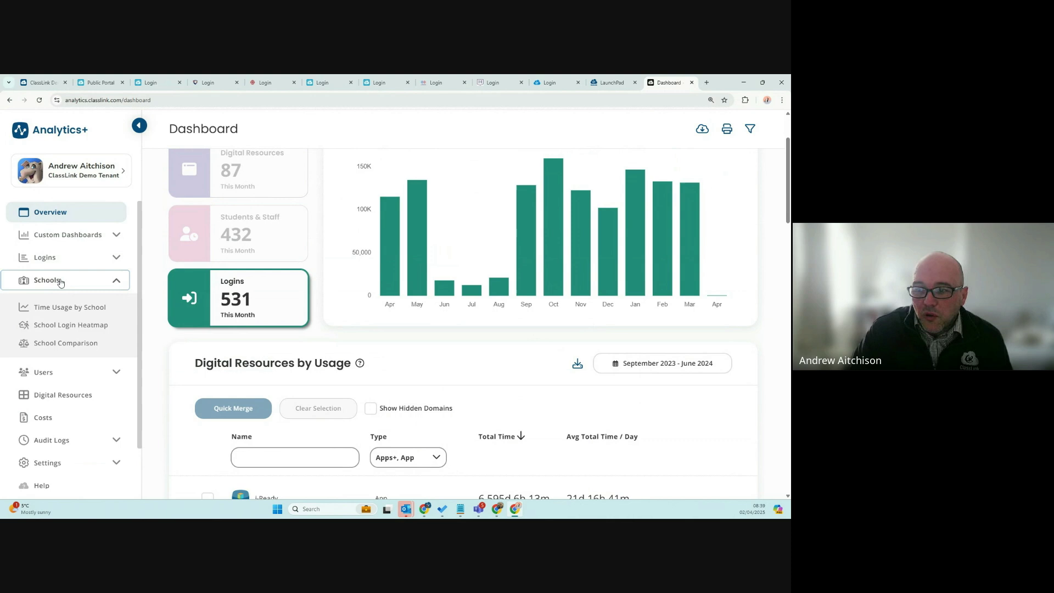
left_click(63, 343)
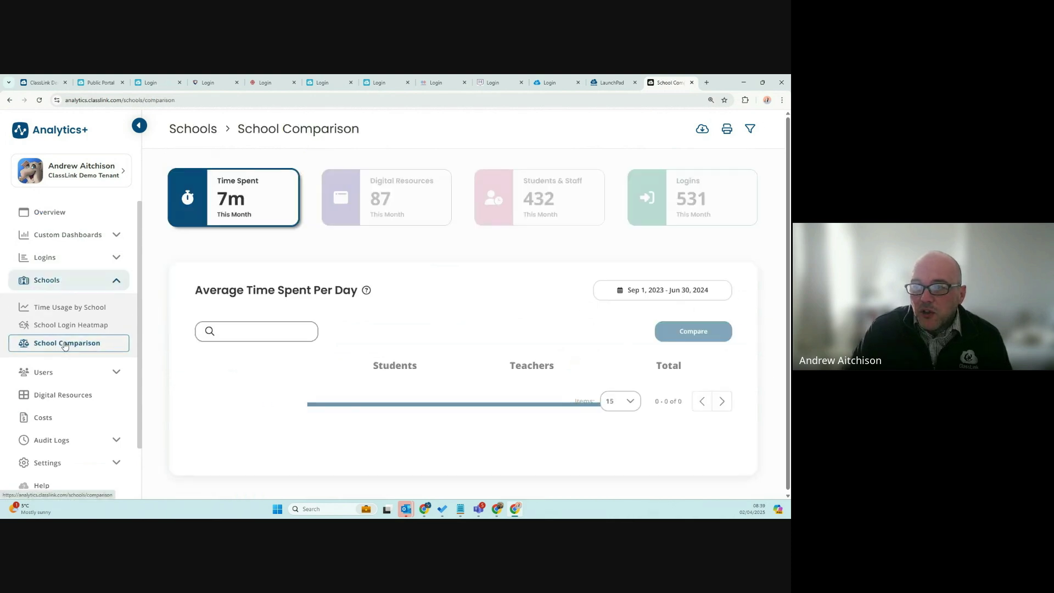
scroll(284, 304, "down", 1)
scroll(284, 304, "down", 2)
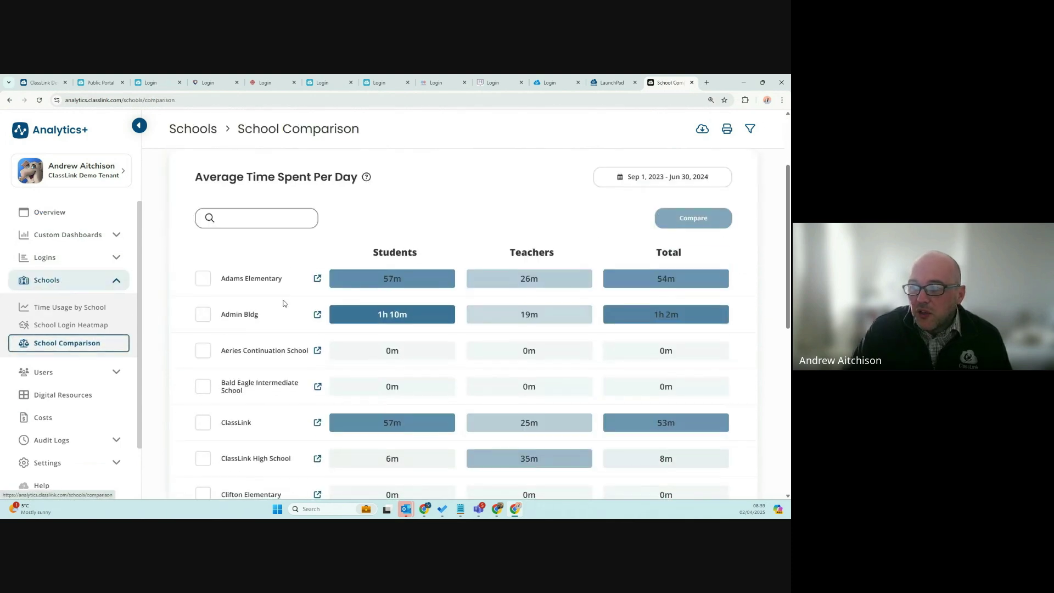
left_click(202, 279)
left_click(208, 438)
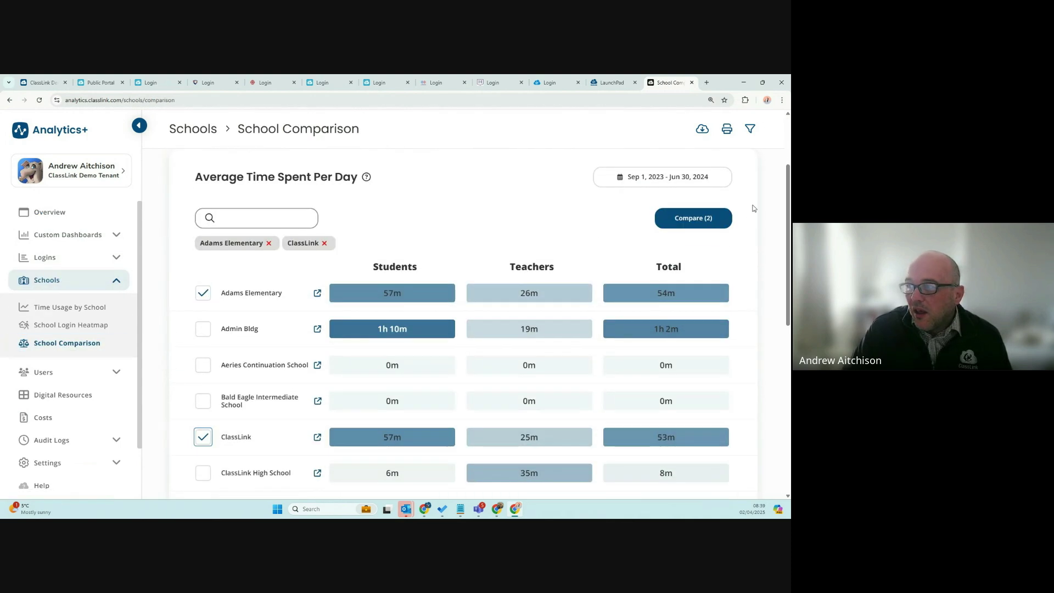
left_click(694, 218)
scroll(347, 245, "down", 1)
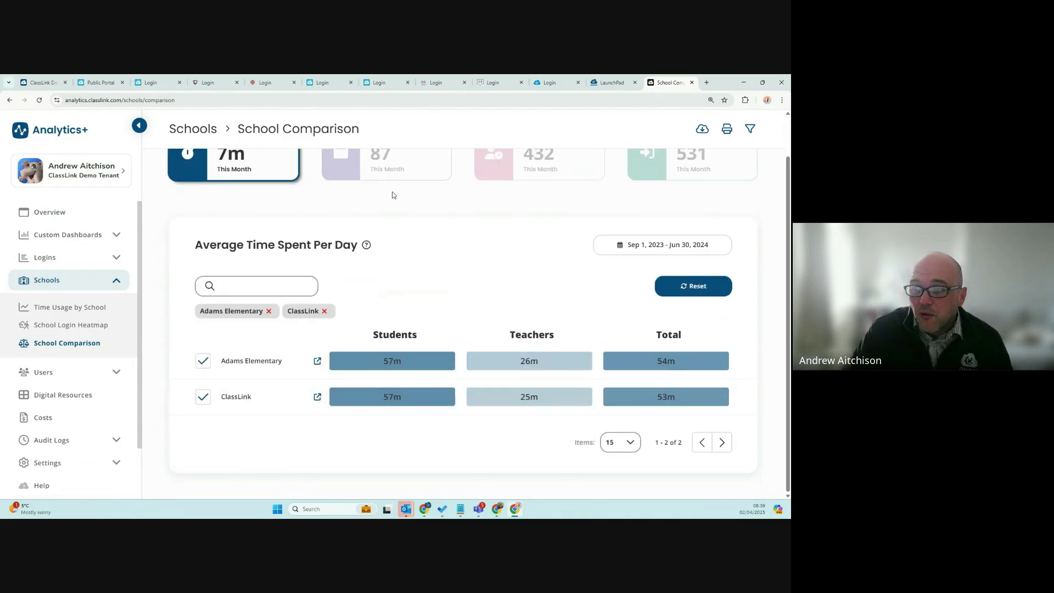
View the Top Digital Resources and the Students & Staff unique users for the two compared schools.
scroll(400, 209, "up", 1)
left_click(394, 209)
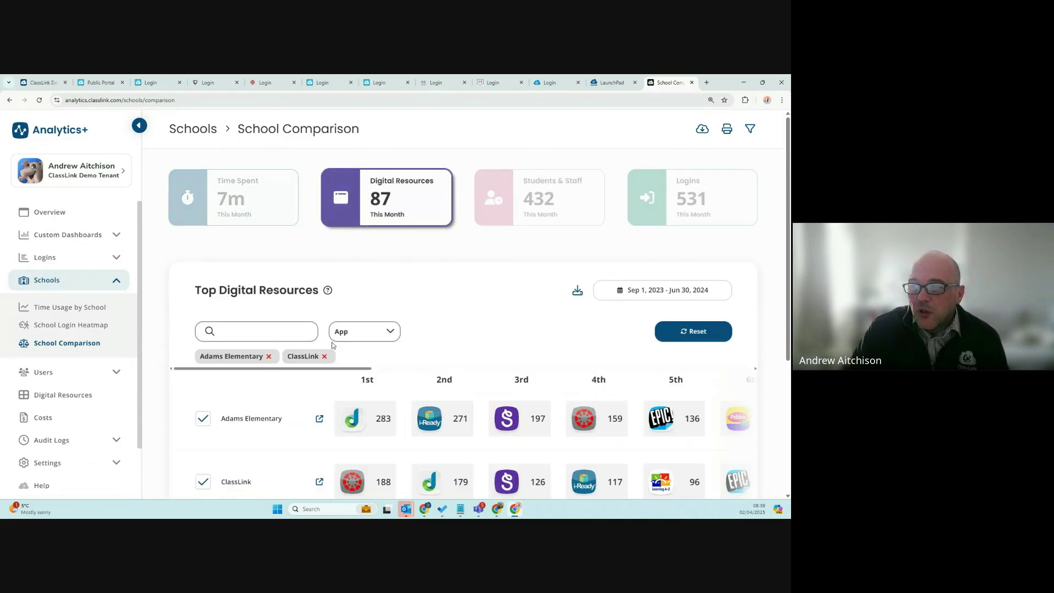
scroll(343, 399, "down", 1)
scroll(342, 398, "down", 1)
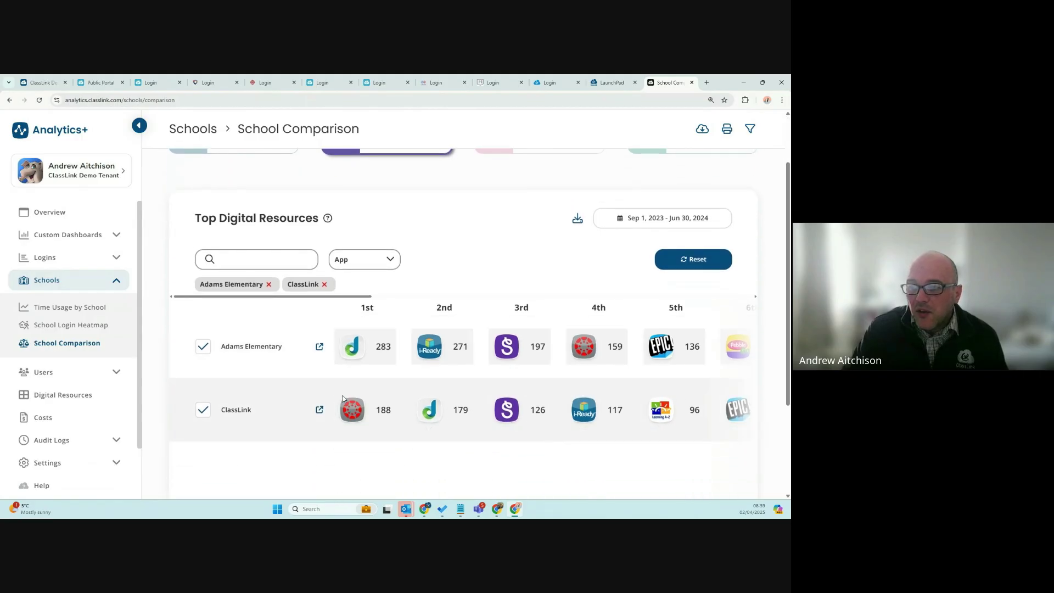
scroll(476, 256, "up", 2)
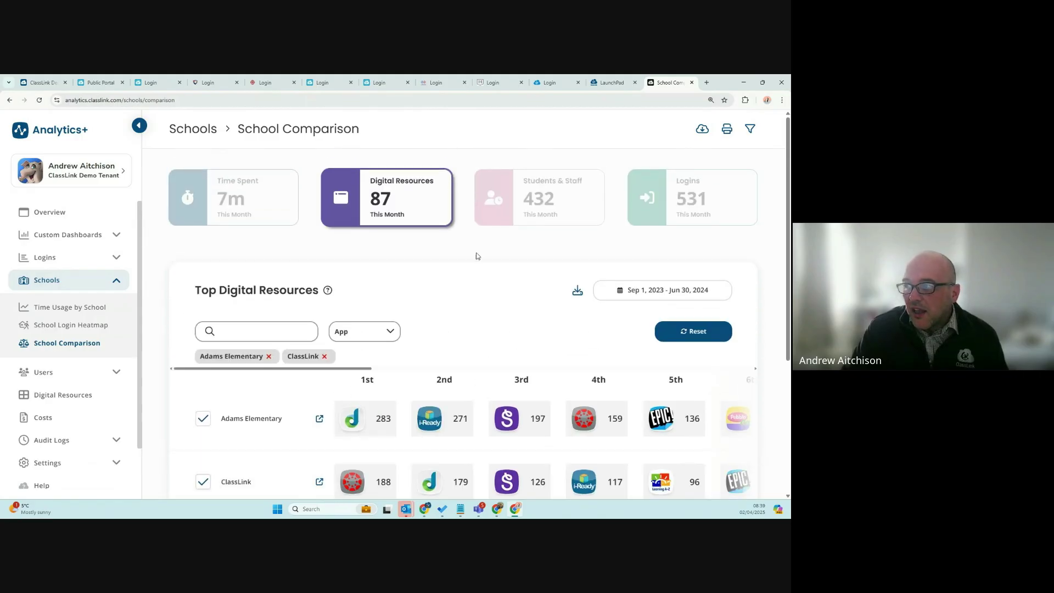
left_click(517, 210)
scroll(483, 387, "down", 1)
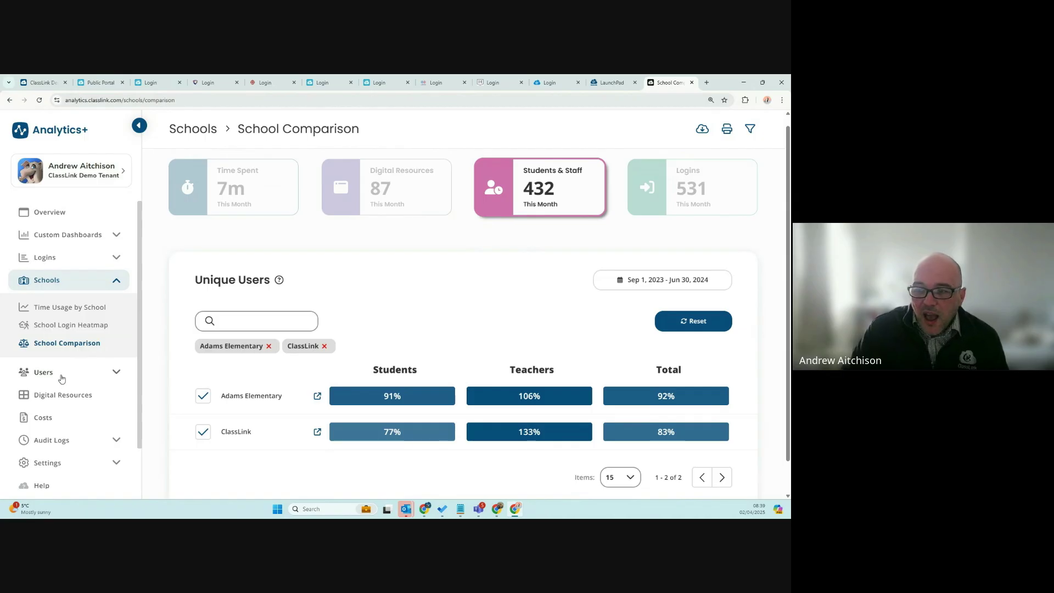
Sort the overview dashboard's Digital Resources by Usage table by total time, ascending and back to descending.
left_click(52, 214)
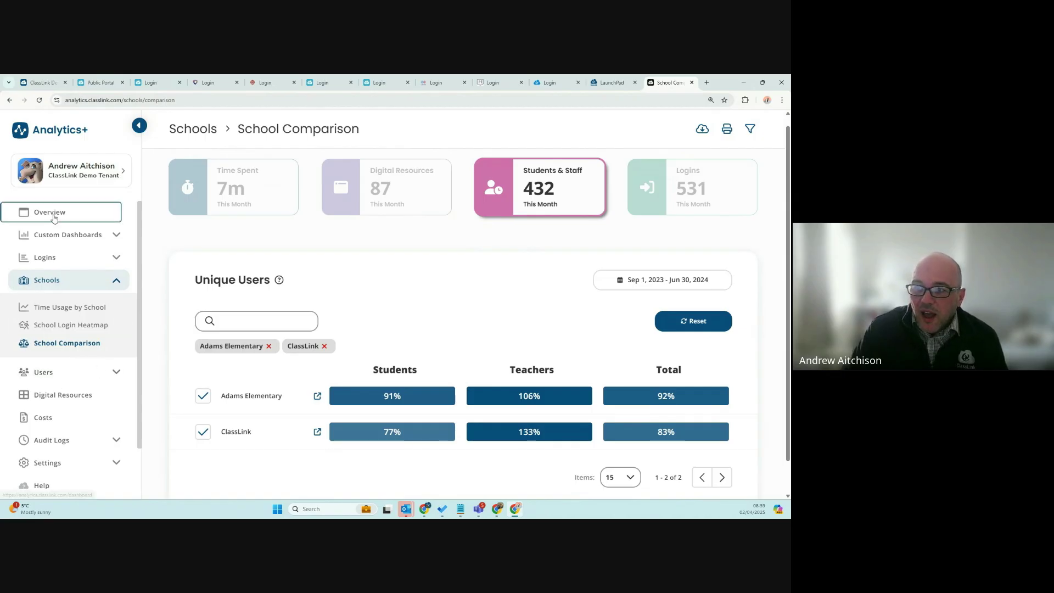
scroll(467, 302, "down", 5)
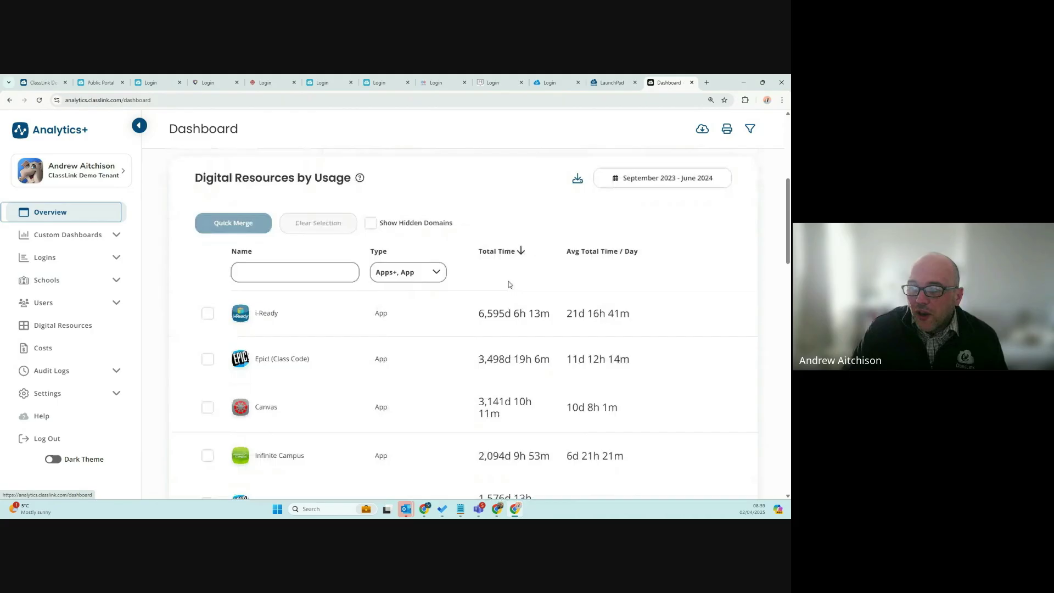
left_click(520, 252)
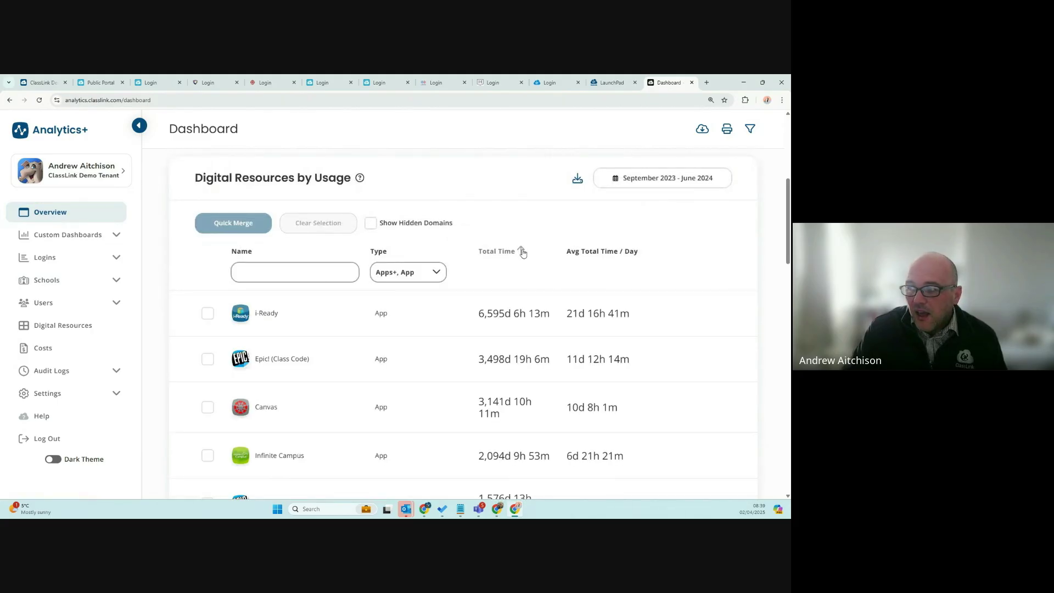
left_click(521, 251)
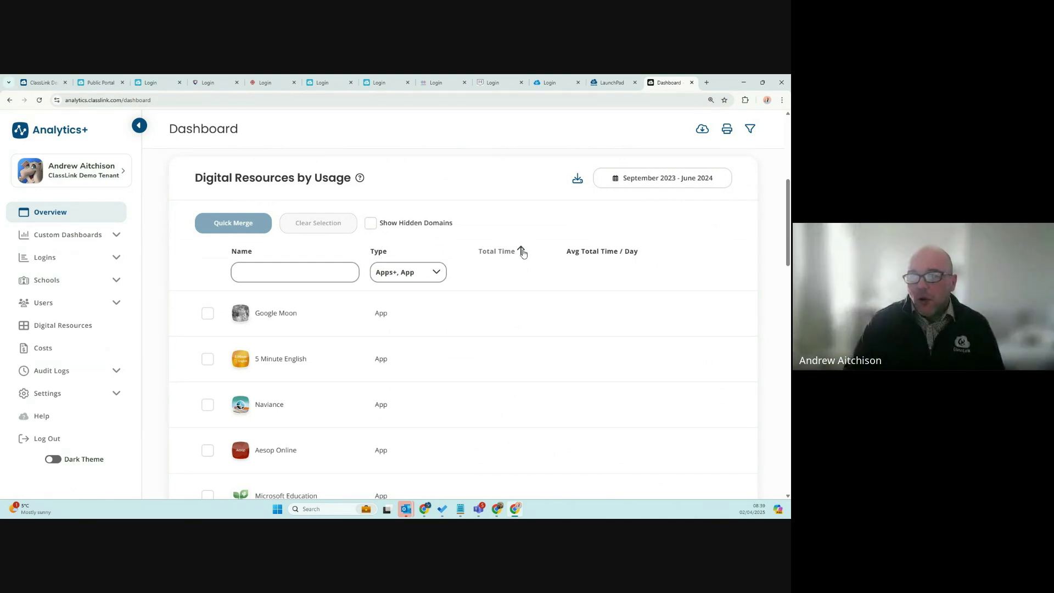
left_click(522, 251)
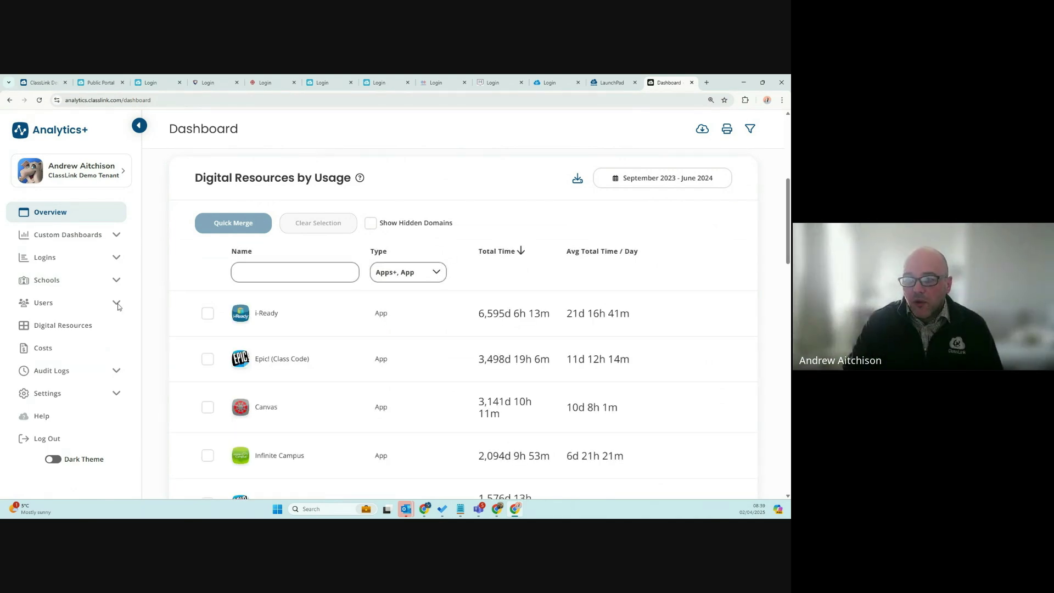
Open Skyward Qmlativ from the Digital Resources report and review its student usage, staff usage and sessions chart.
left_click(62, 326)
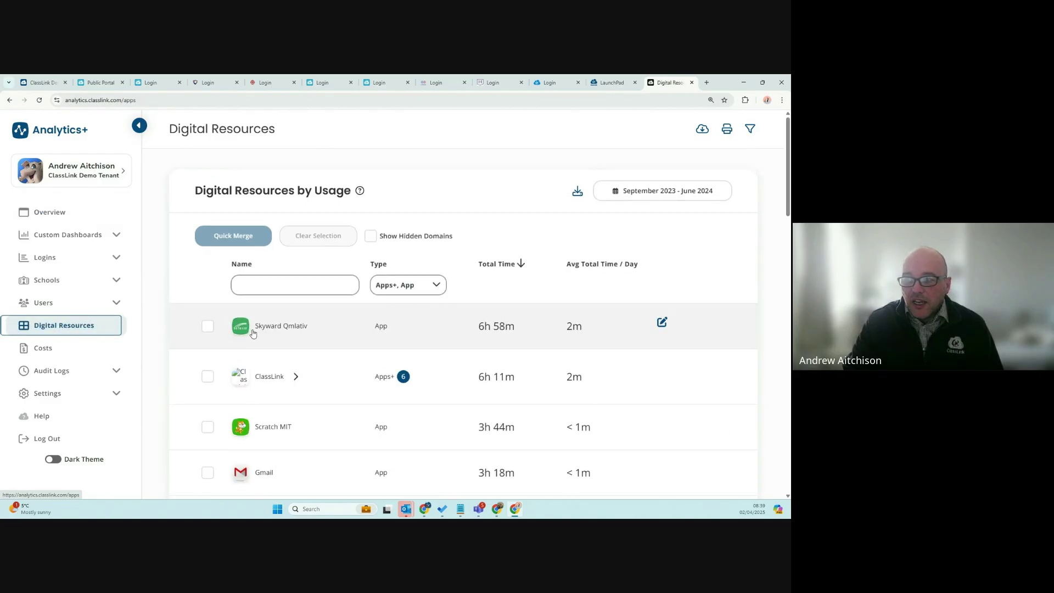
left_click(266, 329)
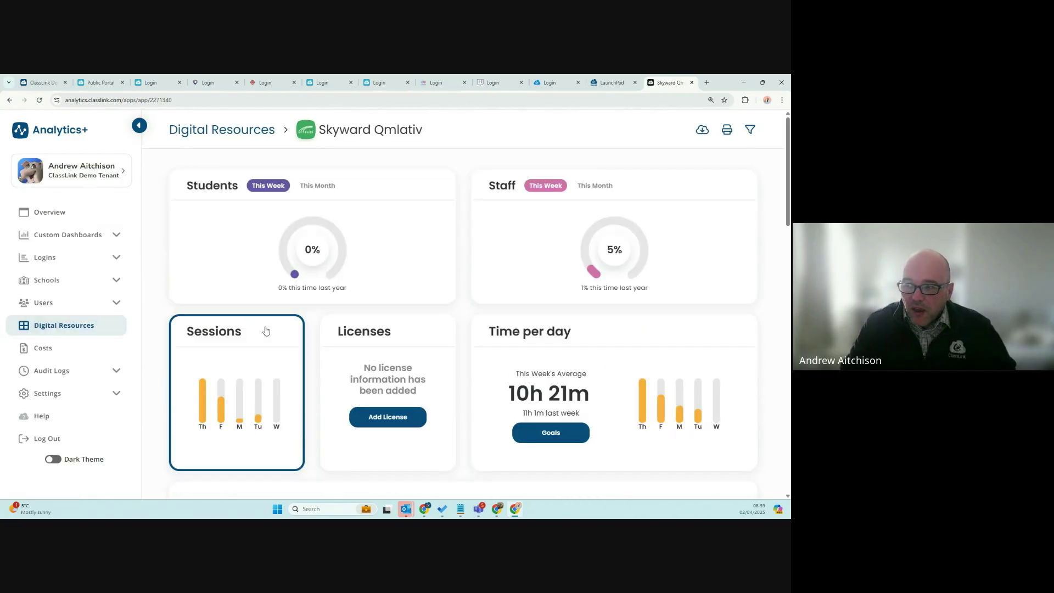
mouse_move(231, 245)
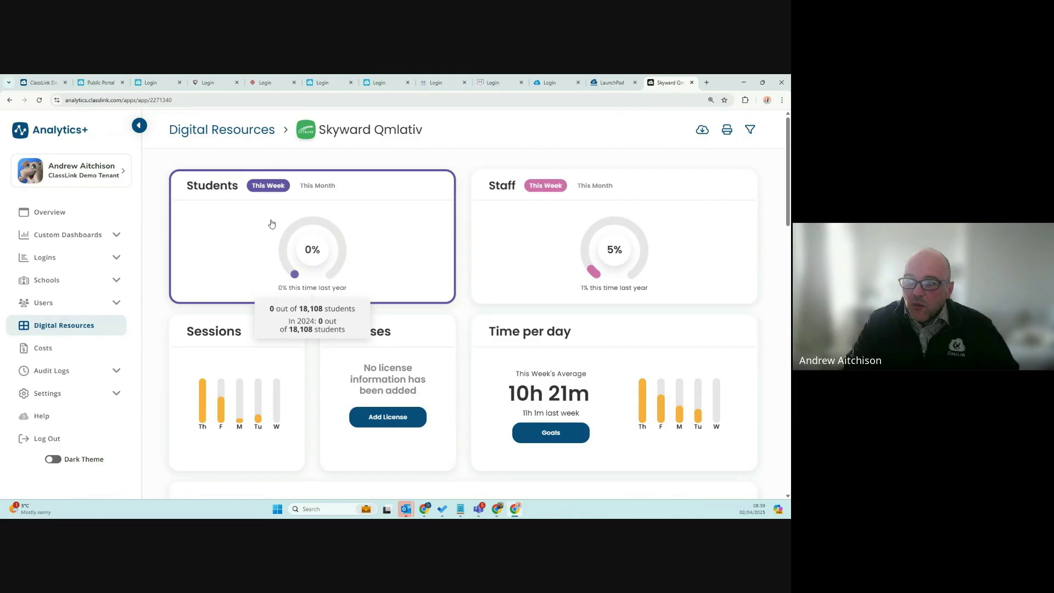
mouse_move(601, 224)
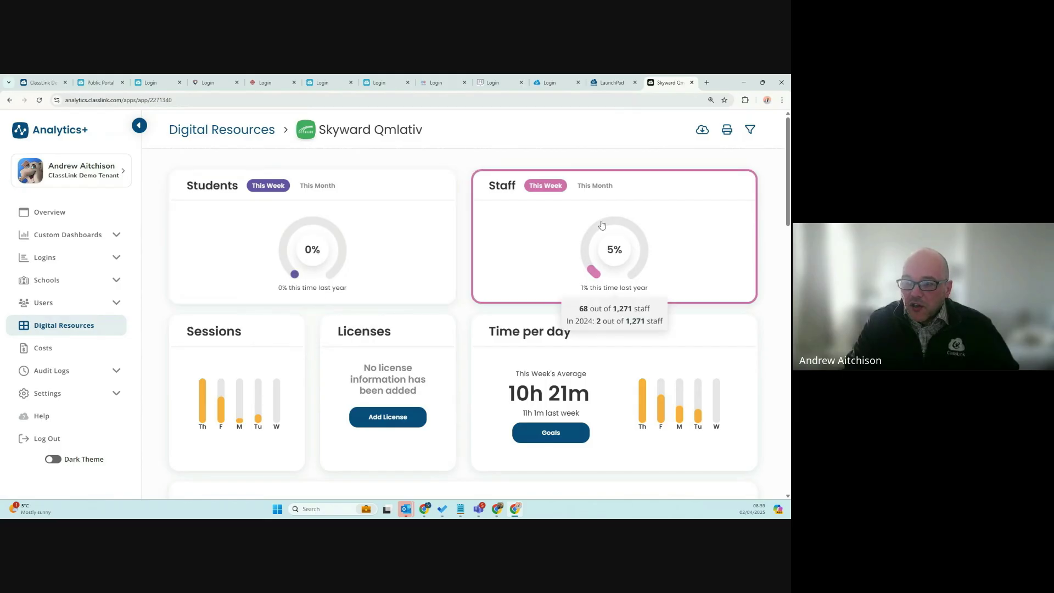
left_click(235, 383)
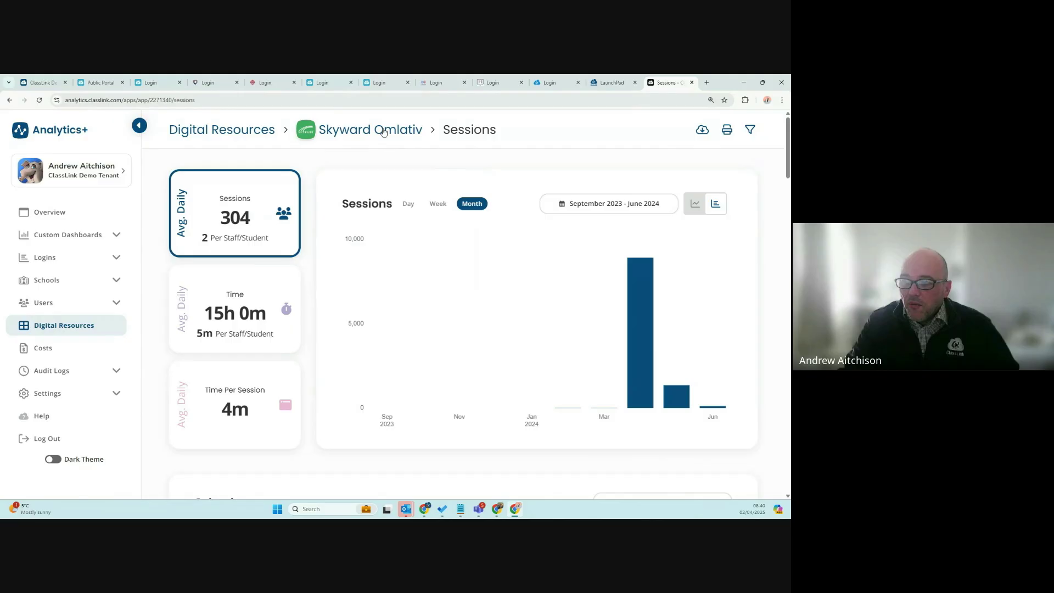
Look over the Skyward Qmlativ license form's cost, licensed users and subscription period options, and close it without saving.
left_click(383, 132)
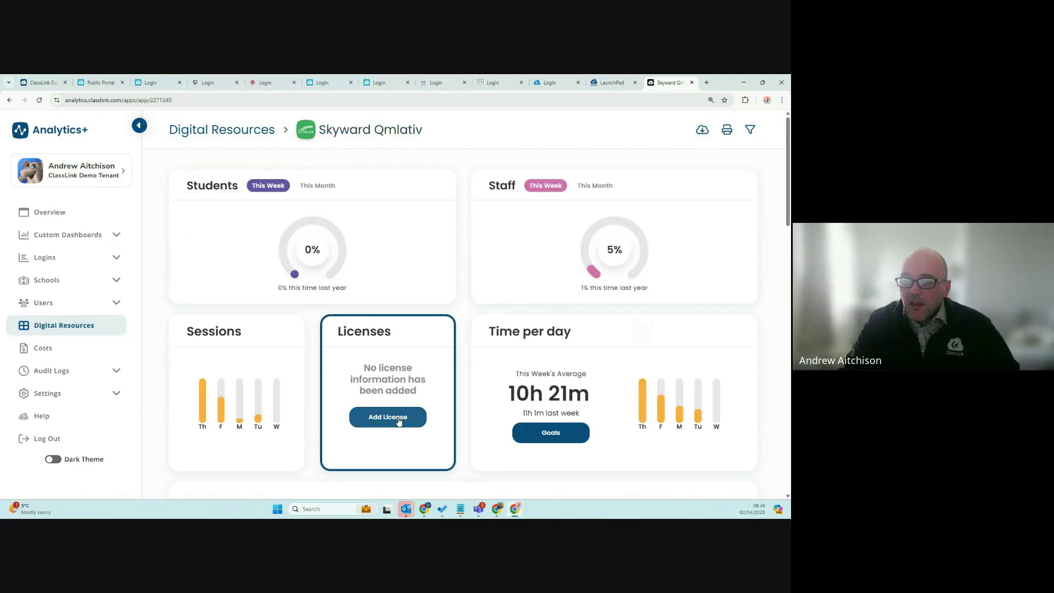
left_click(399, 418)
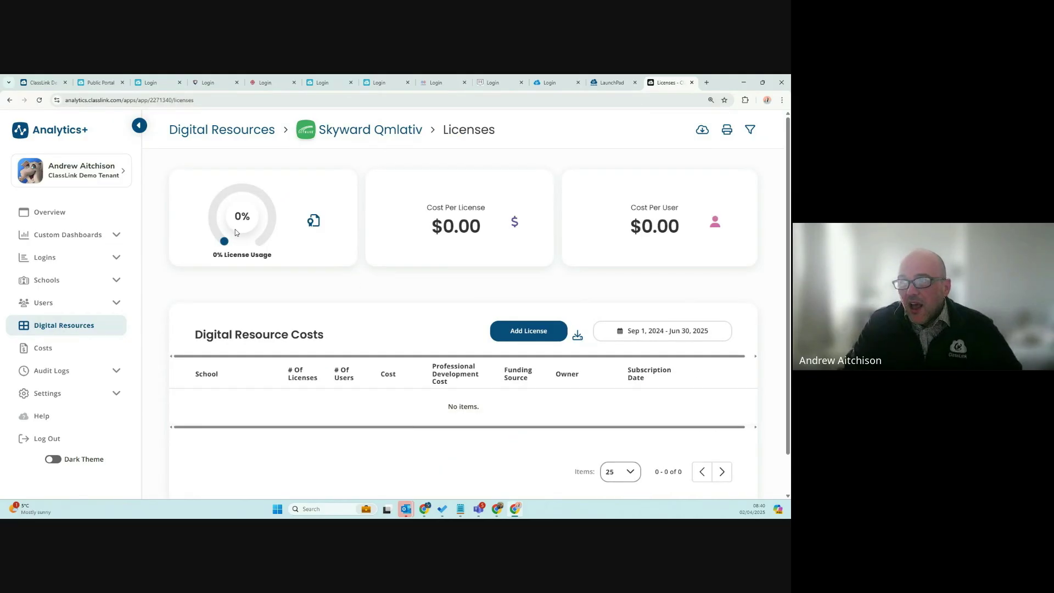
left_click(530, 330)
left_click(360, 242)
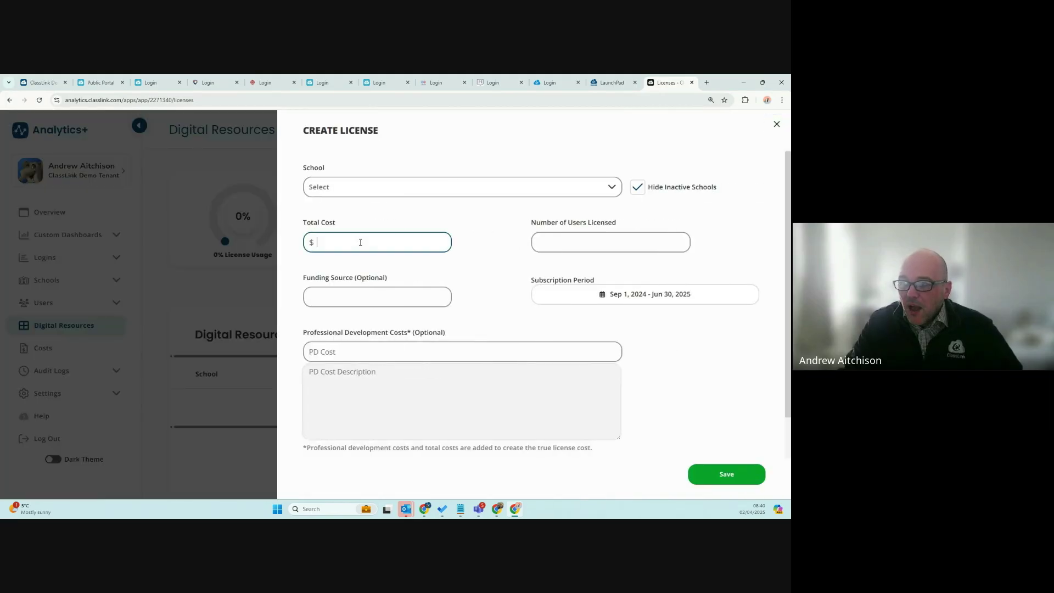
left_click(618, 236)
left_click(601, 294)
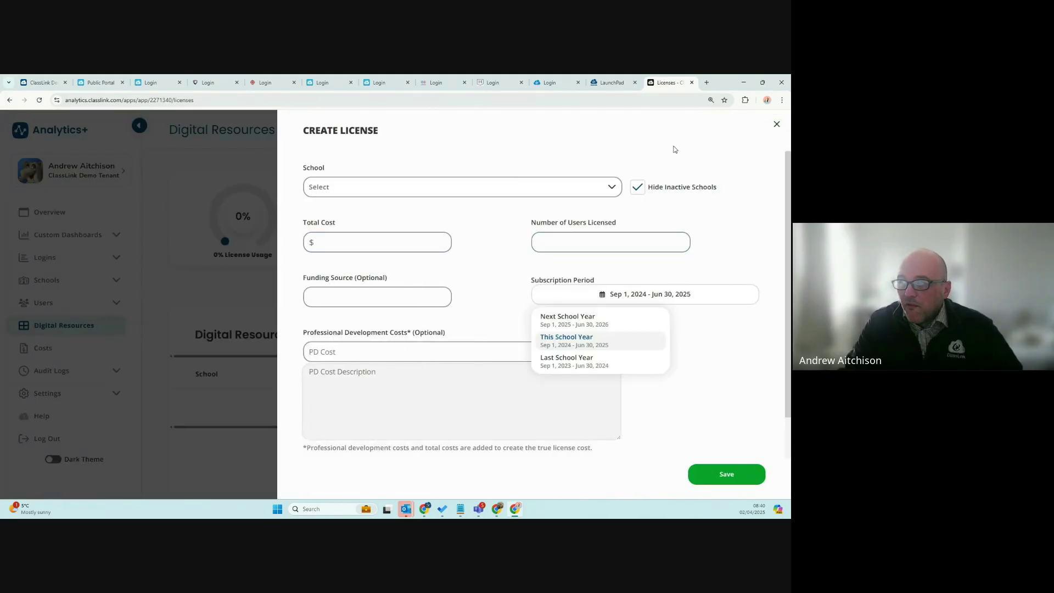
left_click(776, 124)
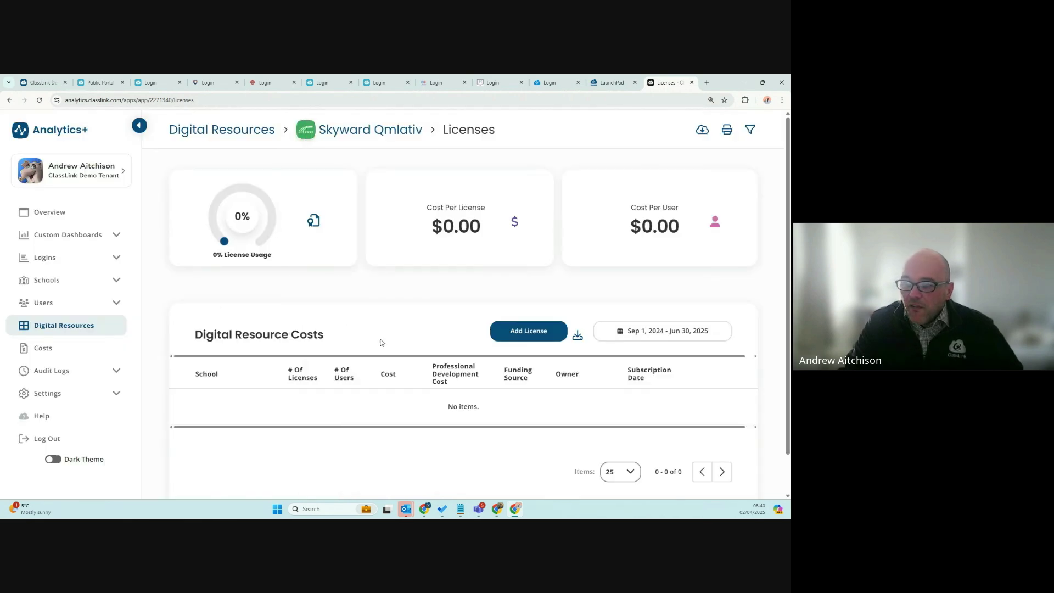
scroll(381, 342, "down", 2)
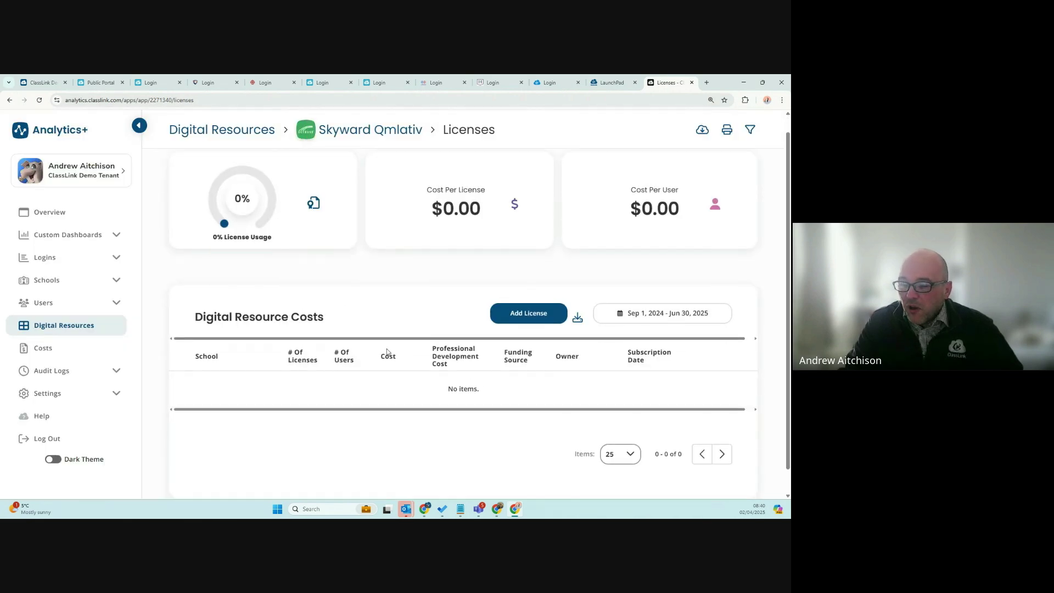
Open the Costs report and review the Digital Resource Cost Overview and the per-app Digital Resource Costs table.
left_click(44, 348)
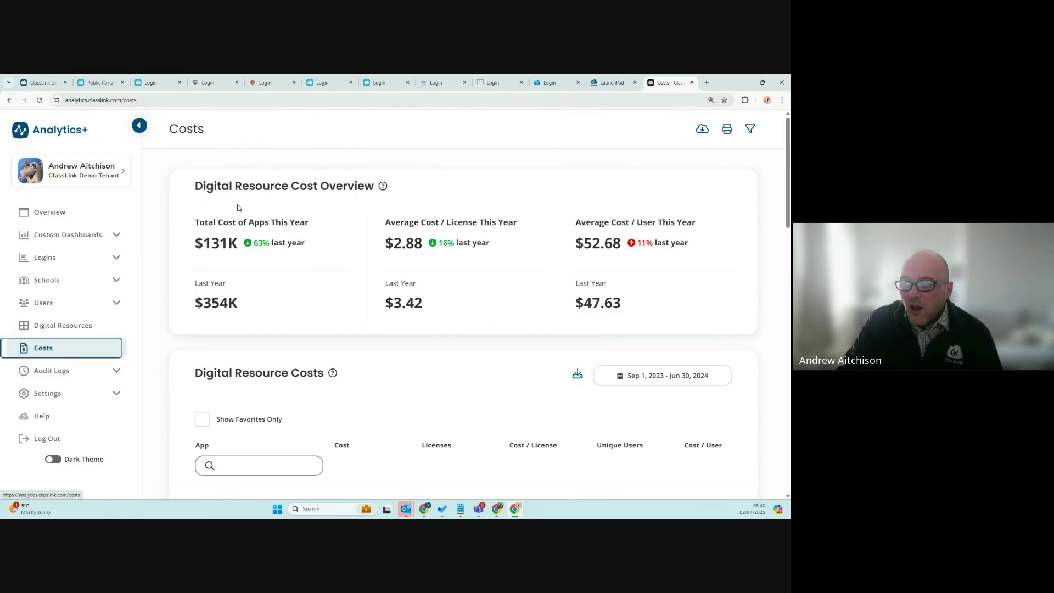
scroll(240, 208, "down", 3)
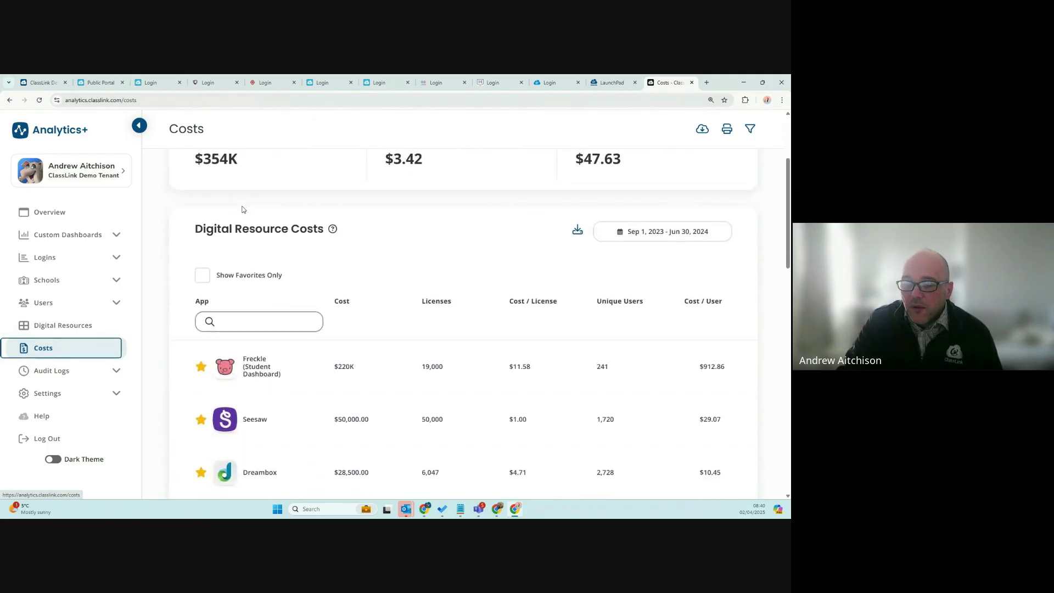
scroll(242, 209, "down", 3)
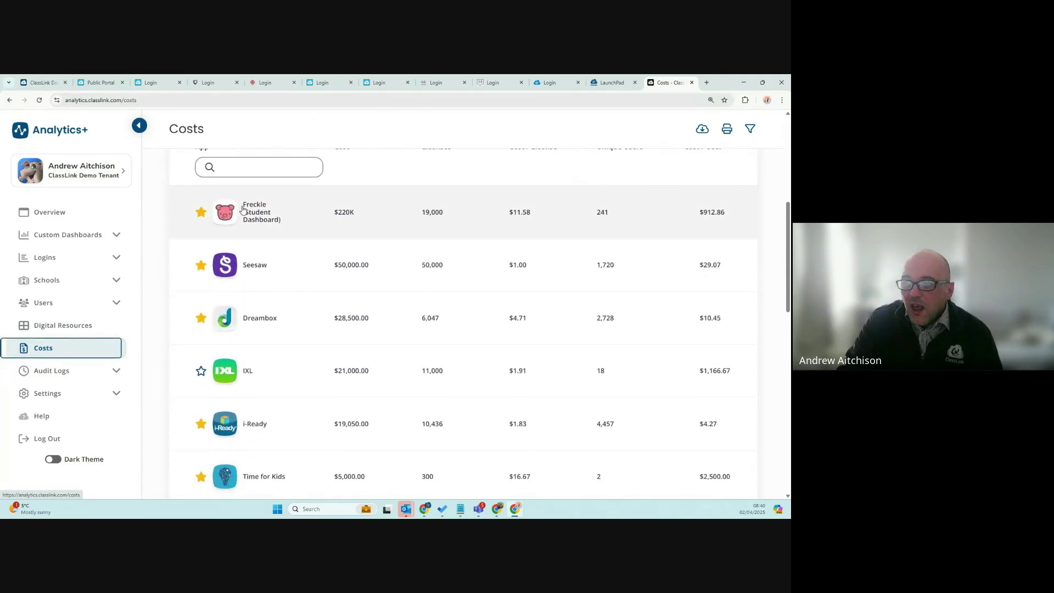
scroll(349, 196, "up", 1)
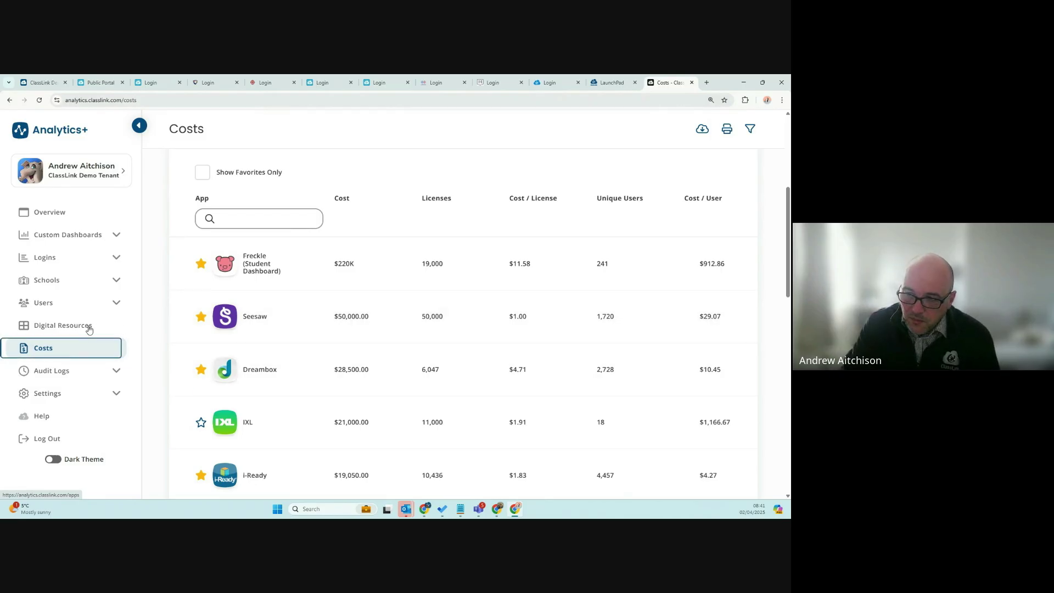
Return to the overview dashboard and look through the most used apps in Digital Resources by Usage.
left_click(54, 218)
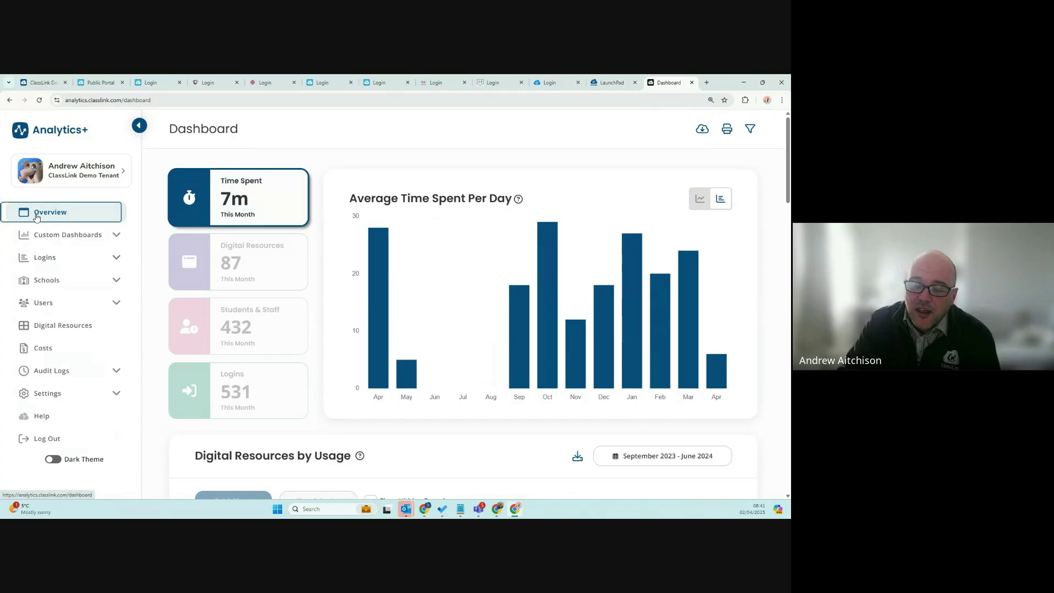
scroll(348, 304, "down", 10)
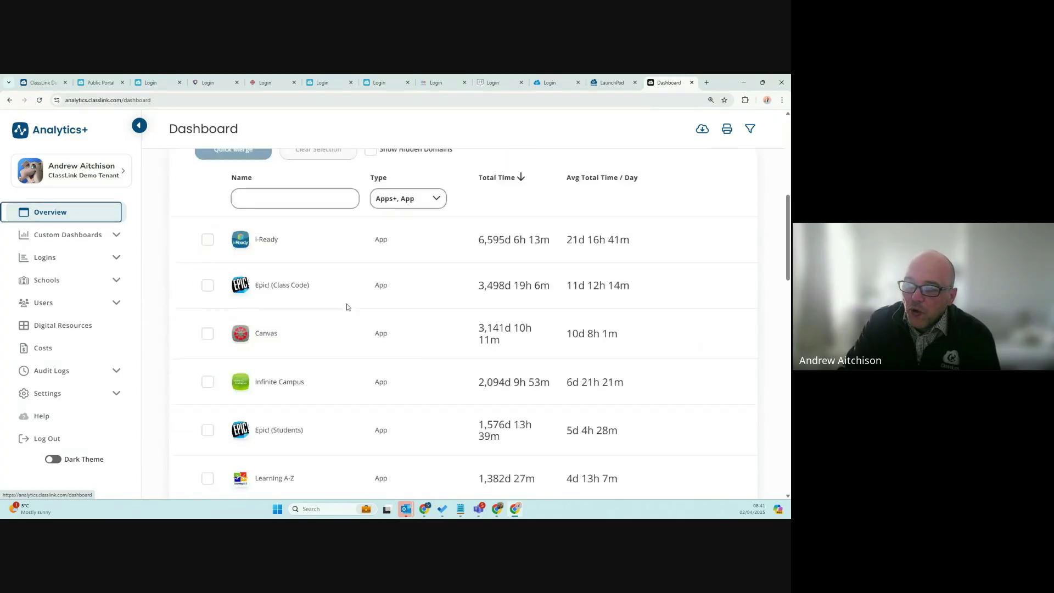
scroll(348, 306, "up", 6)
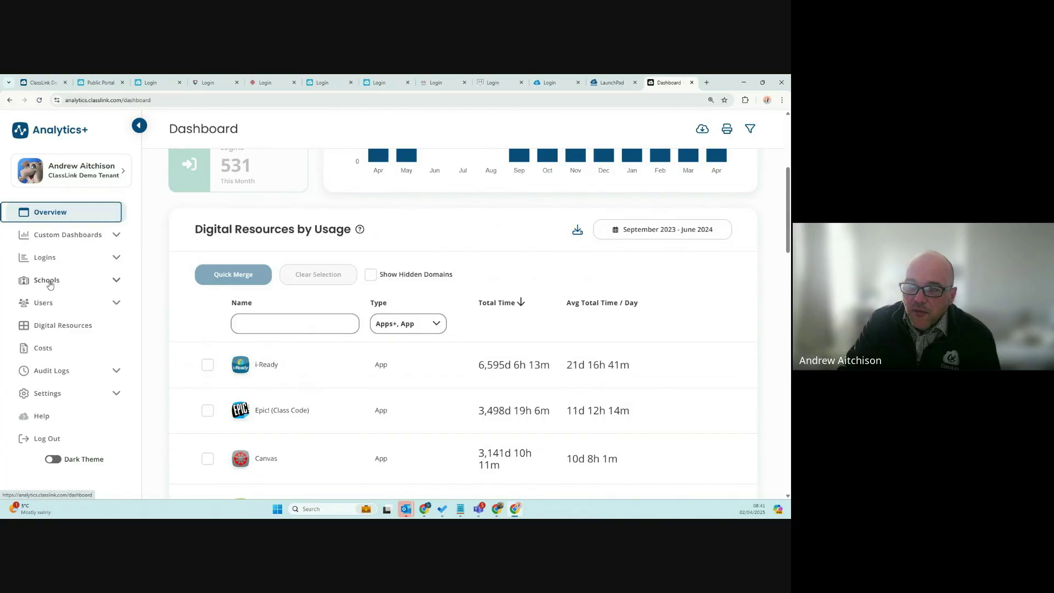
Open the Students by Grade report and review the time spent and the Top Digital Resources by Grade.
left_click(49, 281)
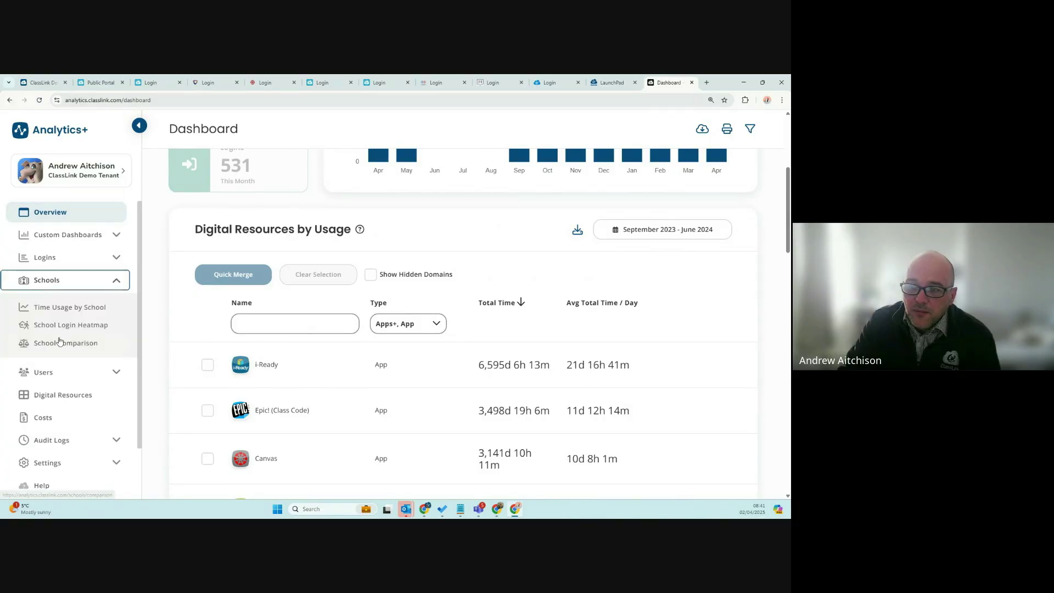
left_click(59, 259)
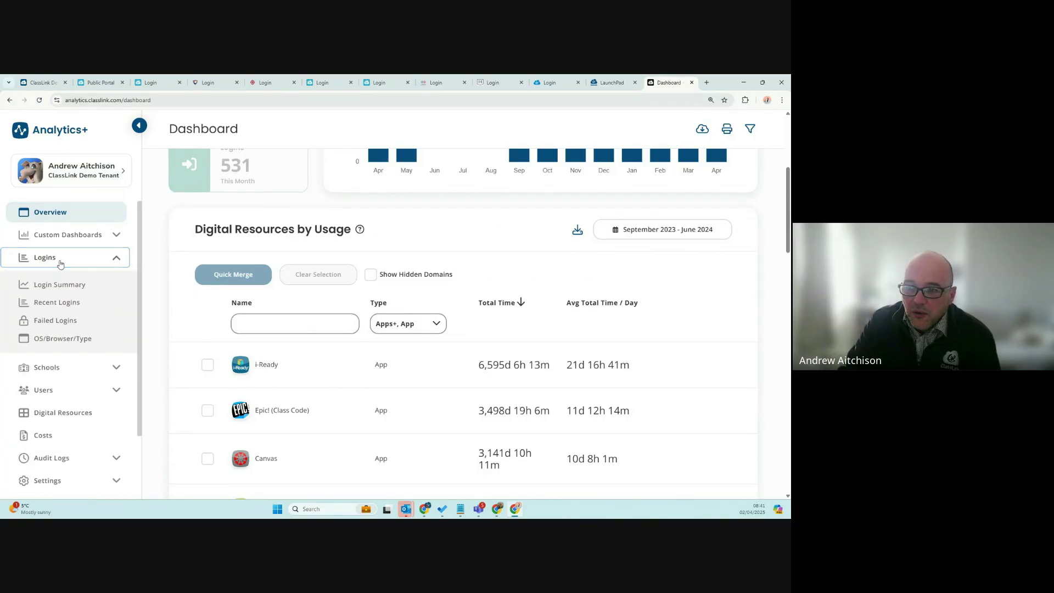
left_click(55, 390)
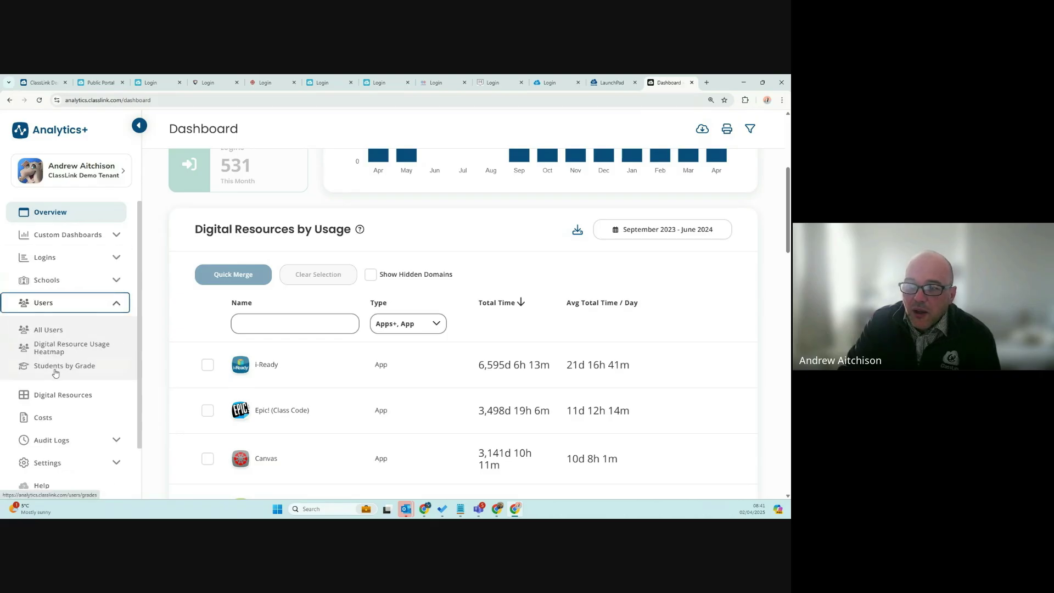
left_click(55, 366)
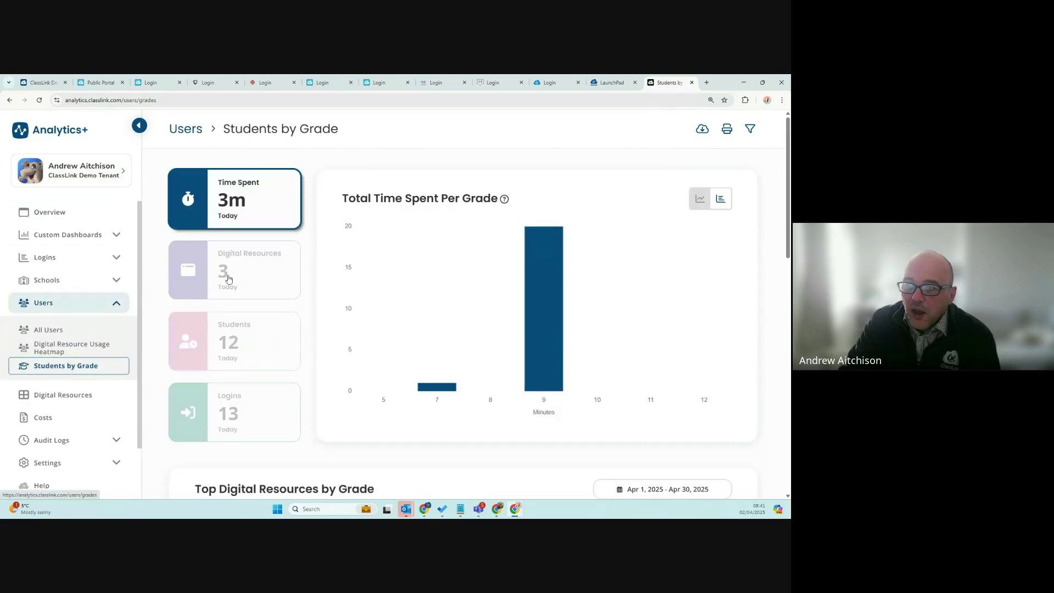
scroll(271, 354, "down", 2)
scroll(271, 354, "down", 4)
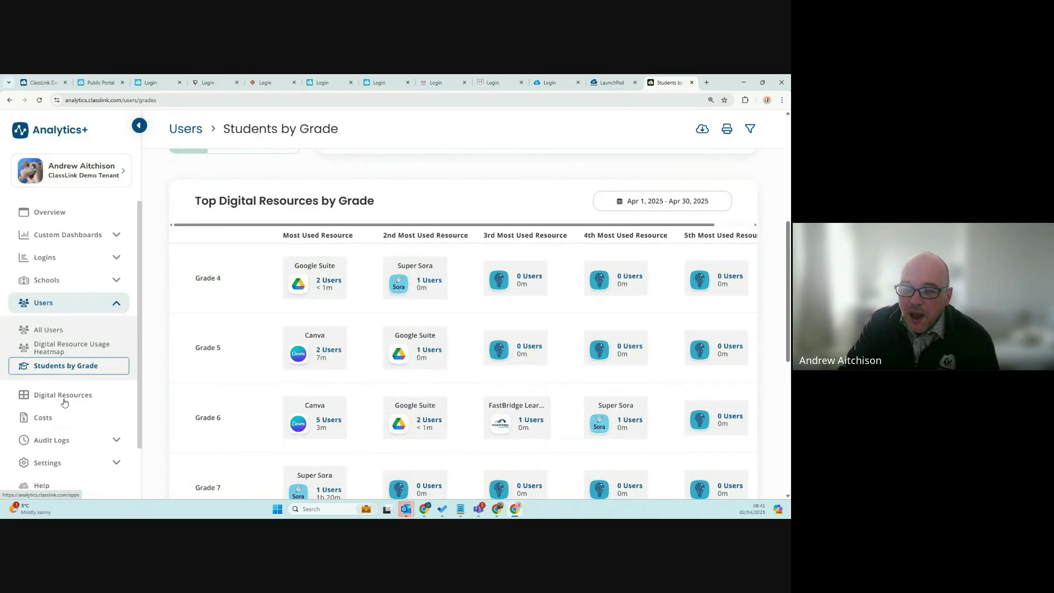
scroll(64, 403, "down", 1)
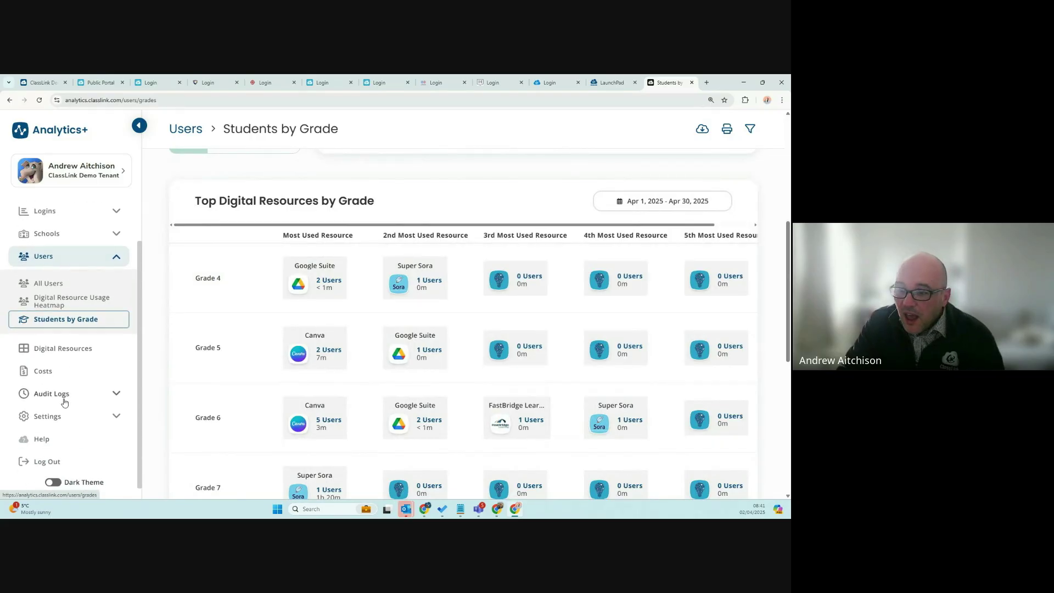
Close Analytics+, search the LaunchPad apps for "one" and open OneSync with its dashboard enlarged for reading.
left_click(691, 83)
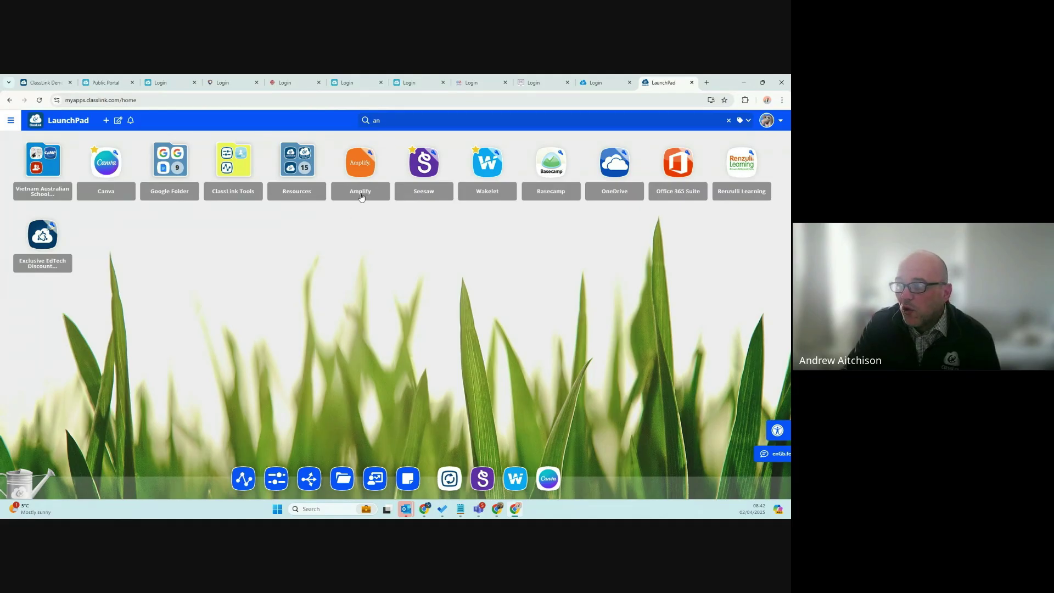
left_click(405, 119)
left_click(357, 120)
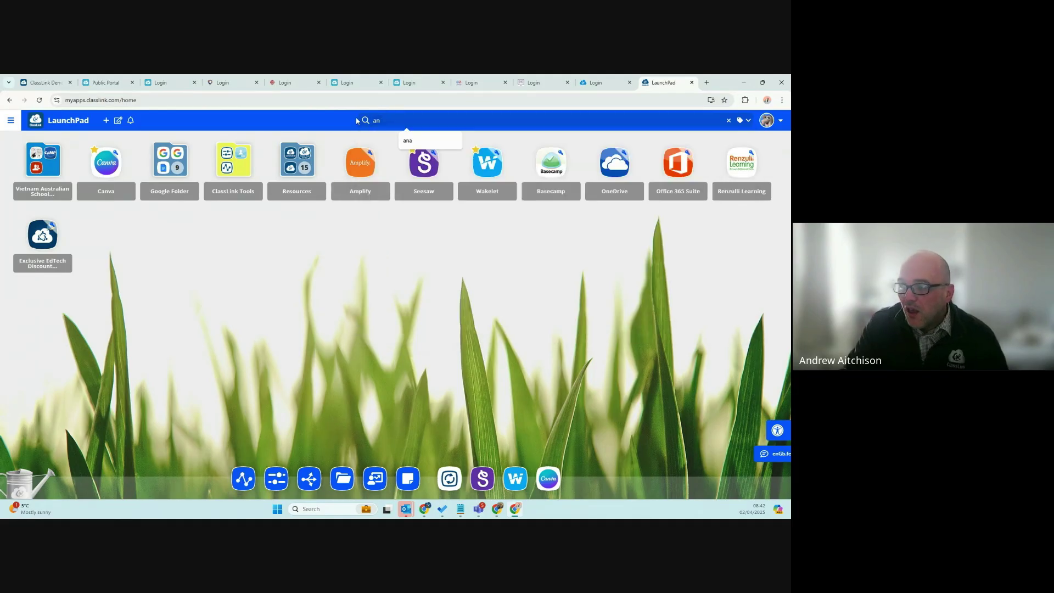
left_click(383, 119)
key("BackSpace")
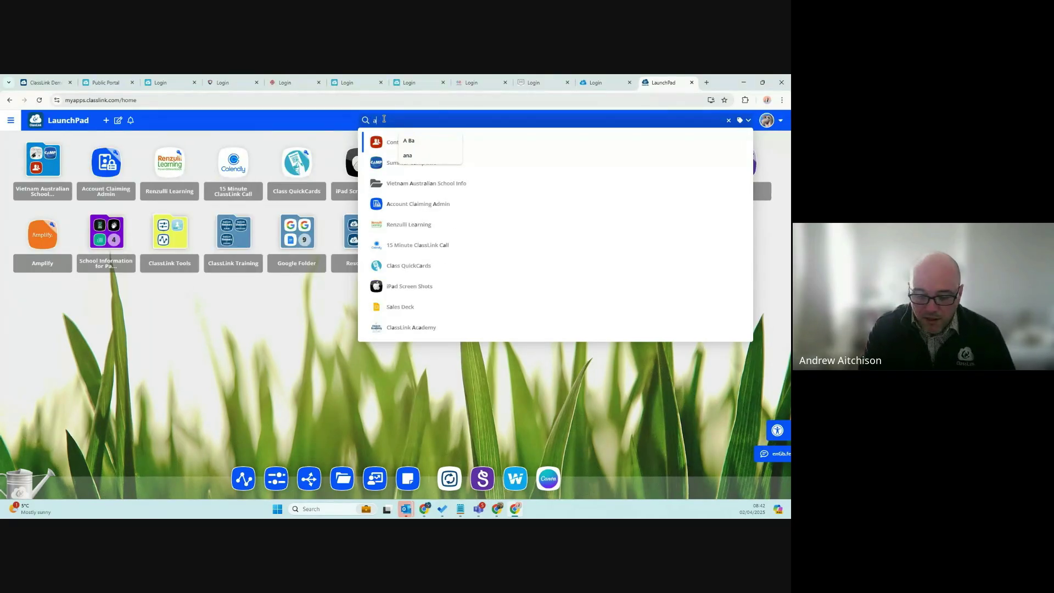
key("BackSpace")
type("one")
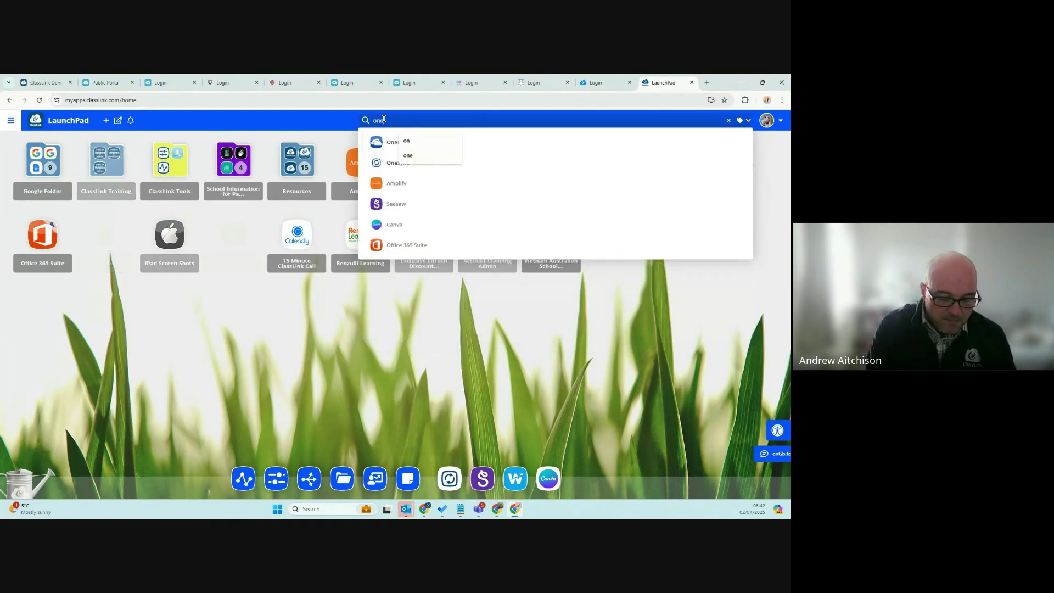
left_click(406, 163)
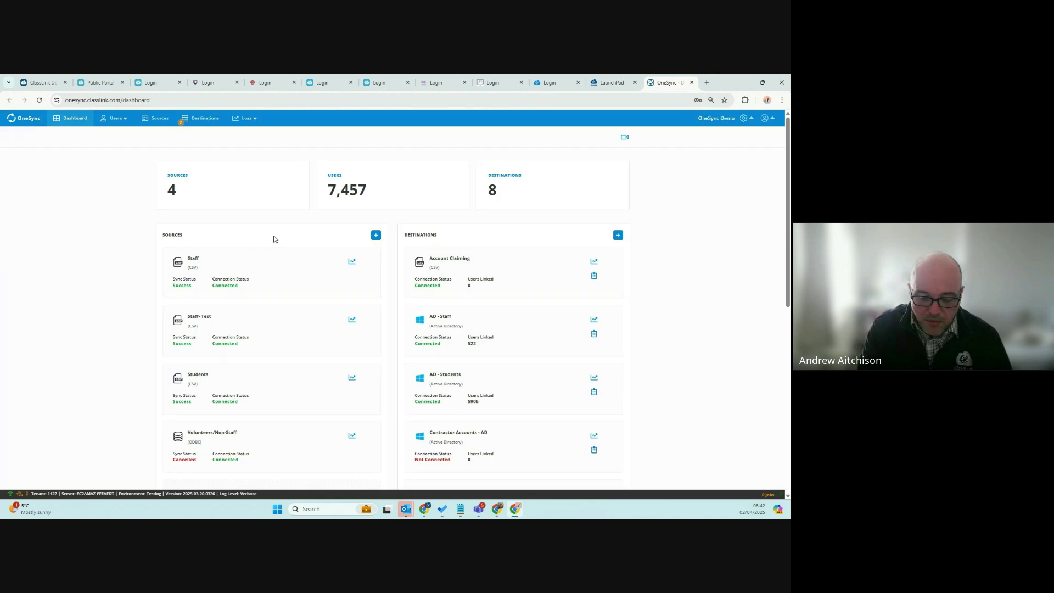
key("ctrl+plus")
key("ctrl+plus")
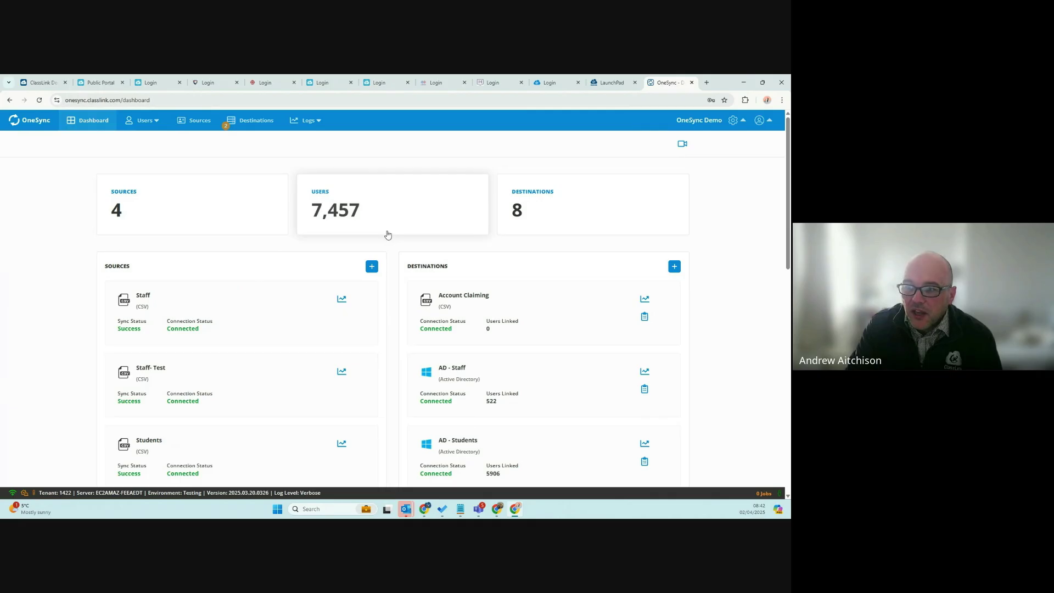
Look over the dashboard's sources and destinations, and browse the available source types in a new source's details.
scroll(172, 304, "down", 5)
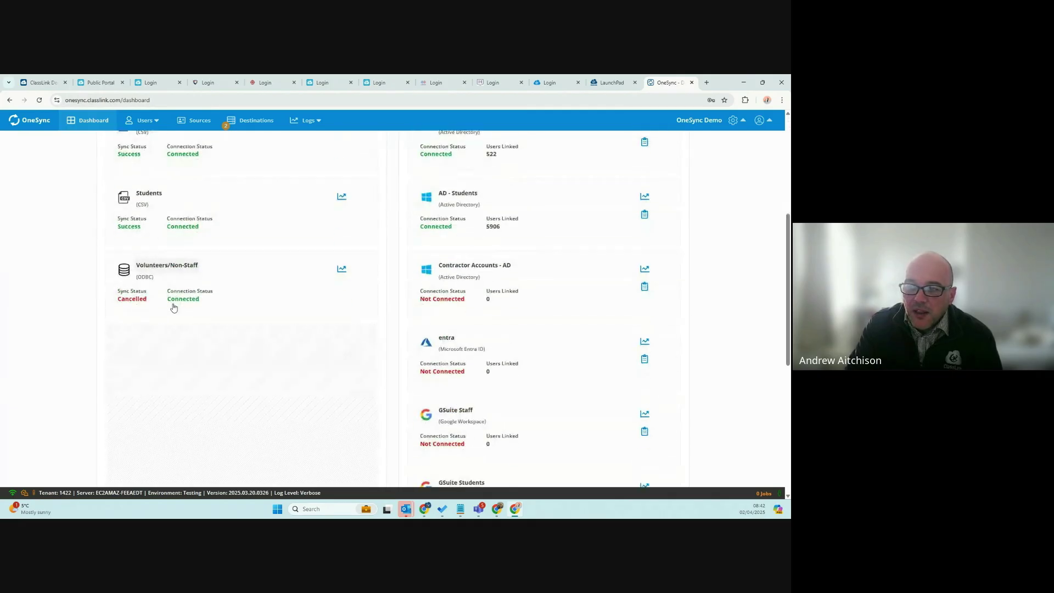
scroll(172, 306, "up", 5)
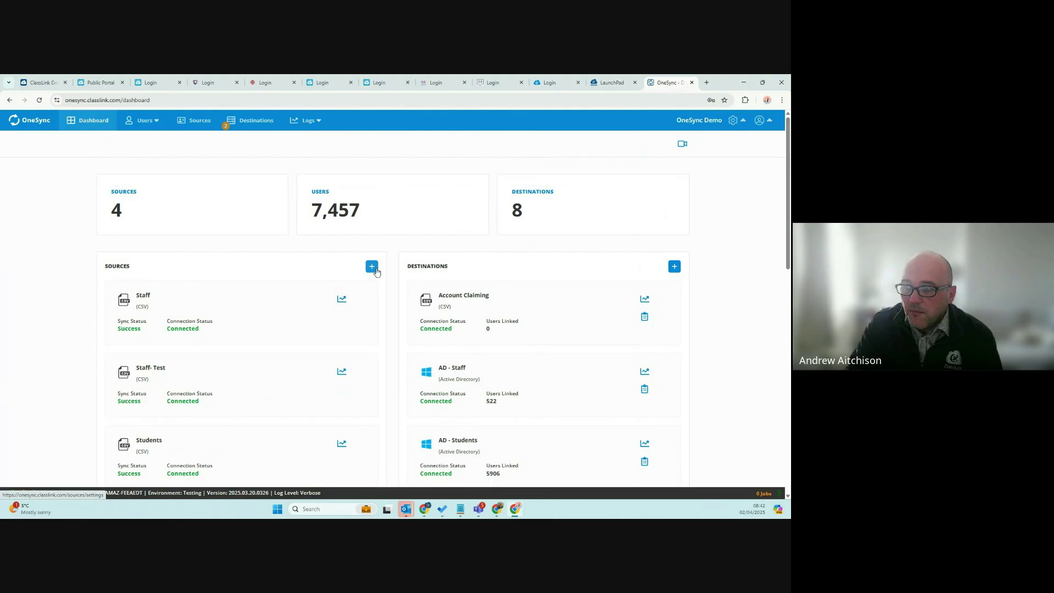
left_click(376, 269)
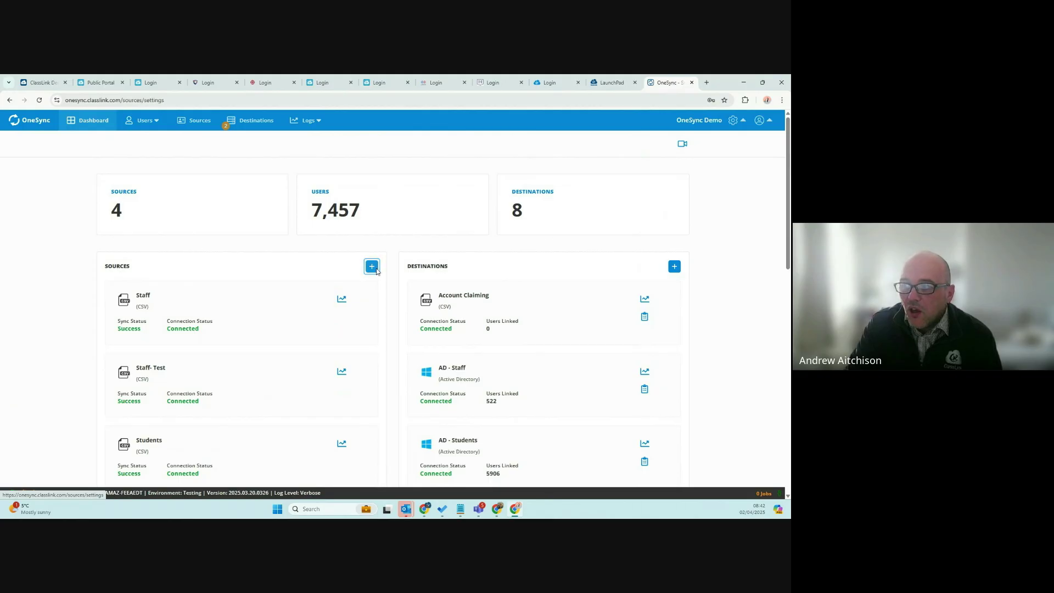
left_click(402, 261)
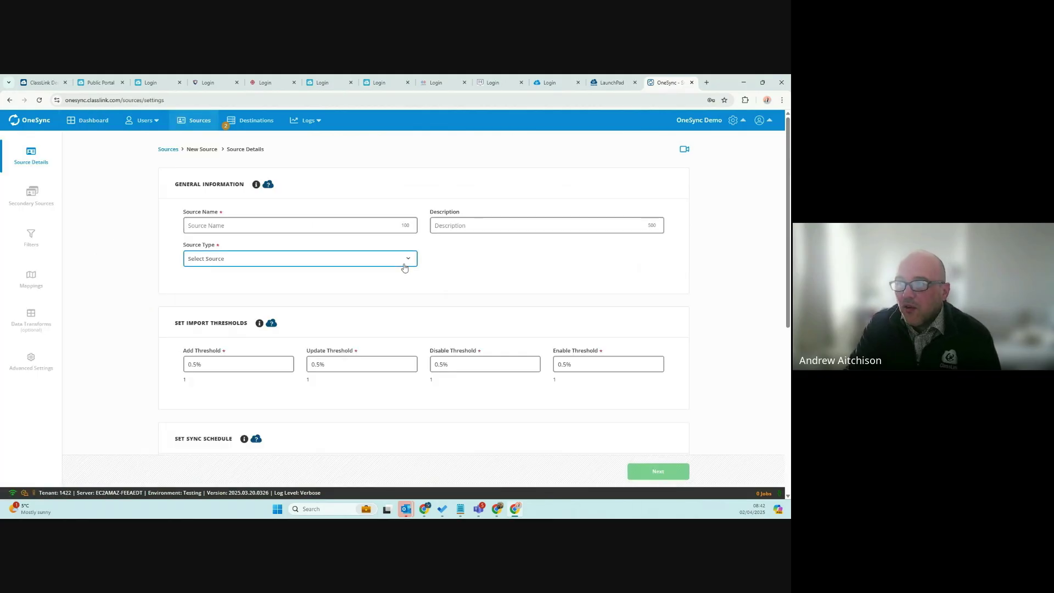
scroll(265, 306, "down", 1)
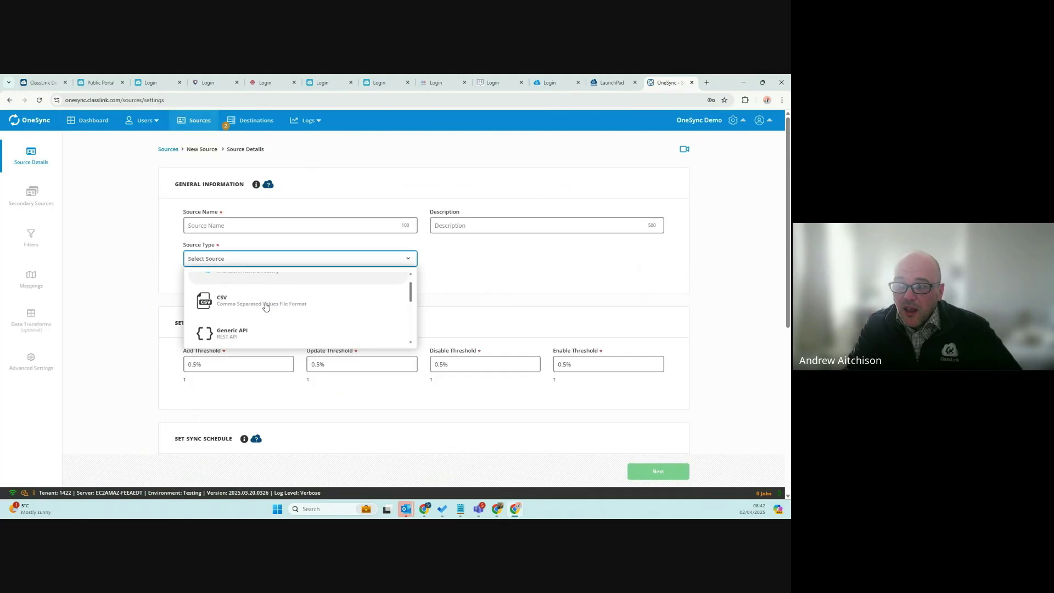
scroll(265, 305, "up", 1)
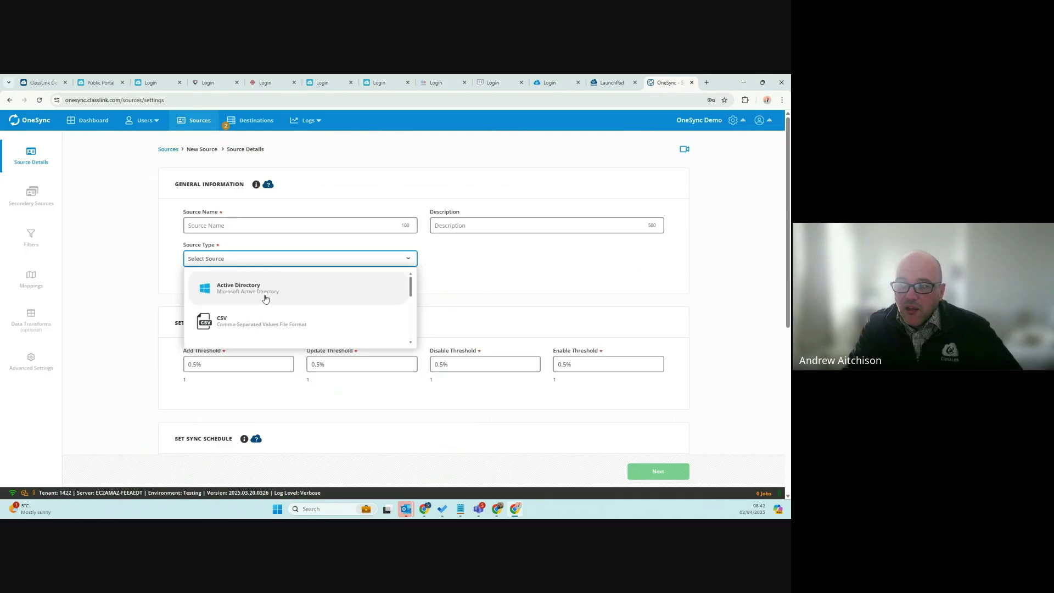
scroll(266, 299, "down", 1)
scroll(253, 296, "down", 2)
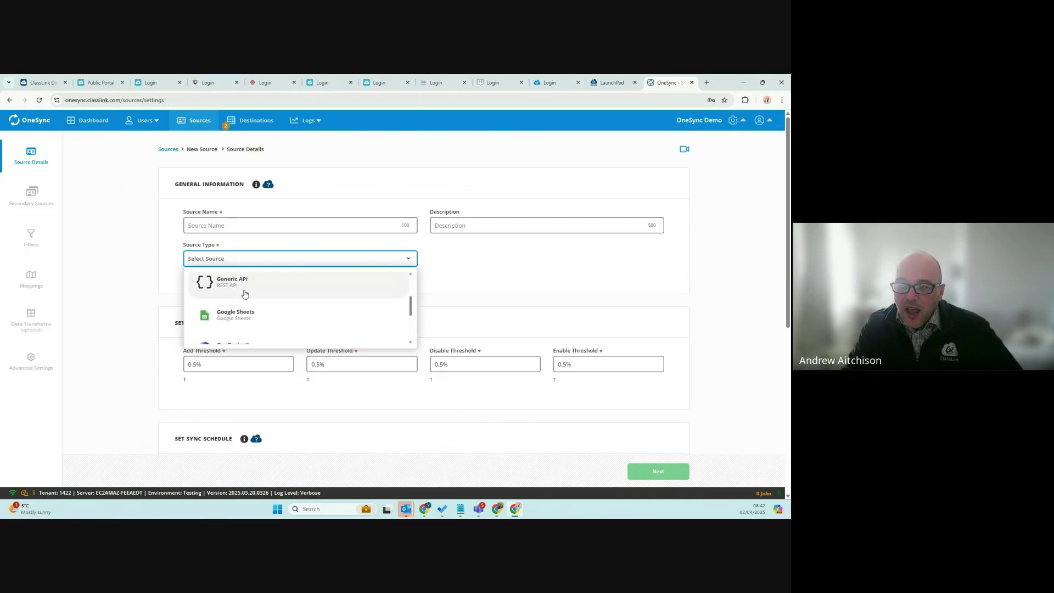
scroll(248, 297, "down", 1)
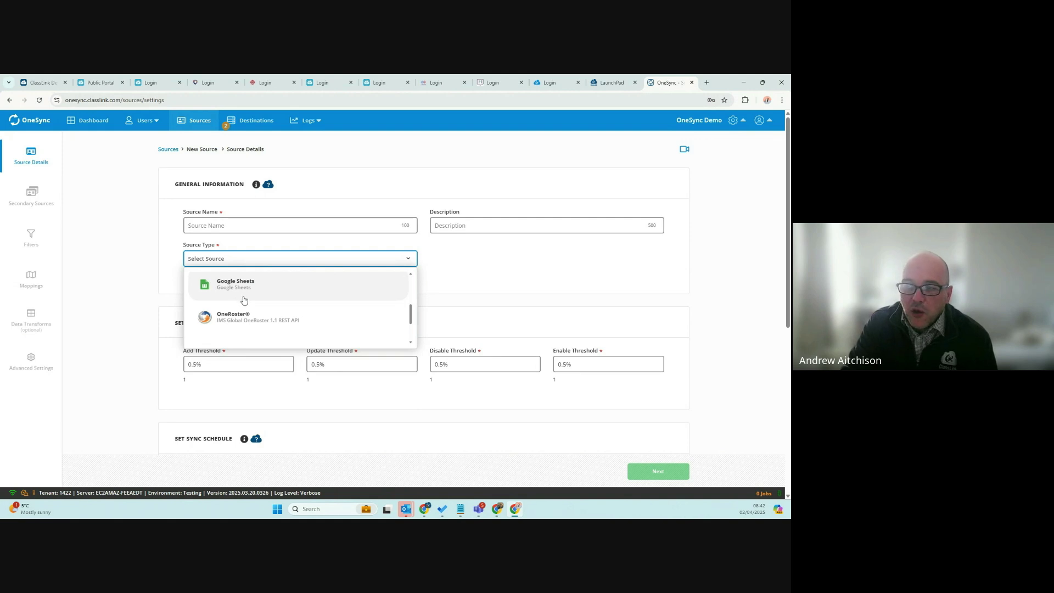
scroll(245, 296, "down", 2)
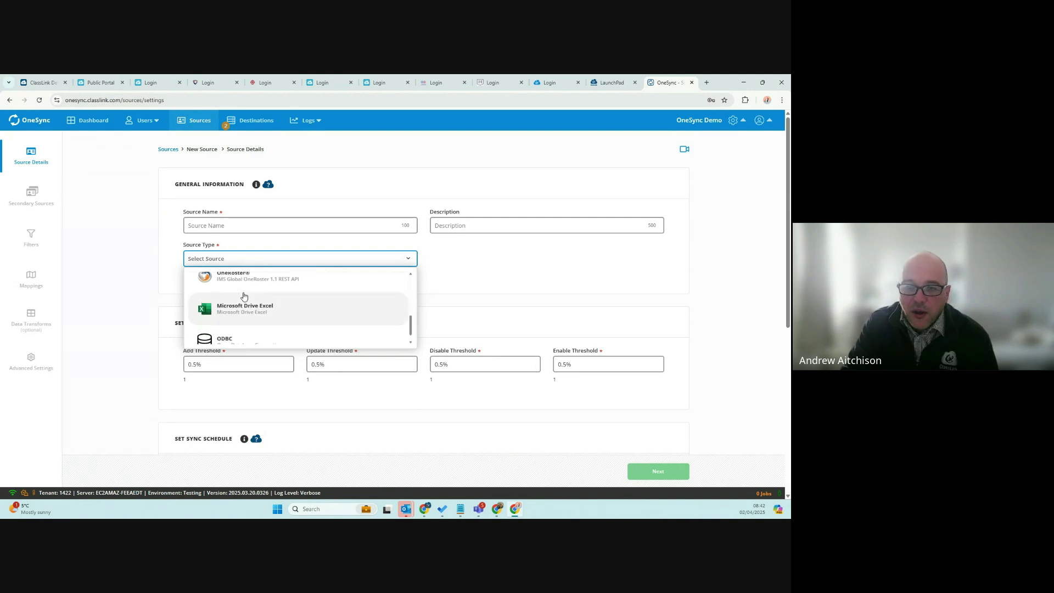
scroll(244, 297, "down", 1)
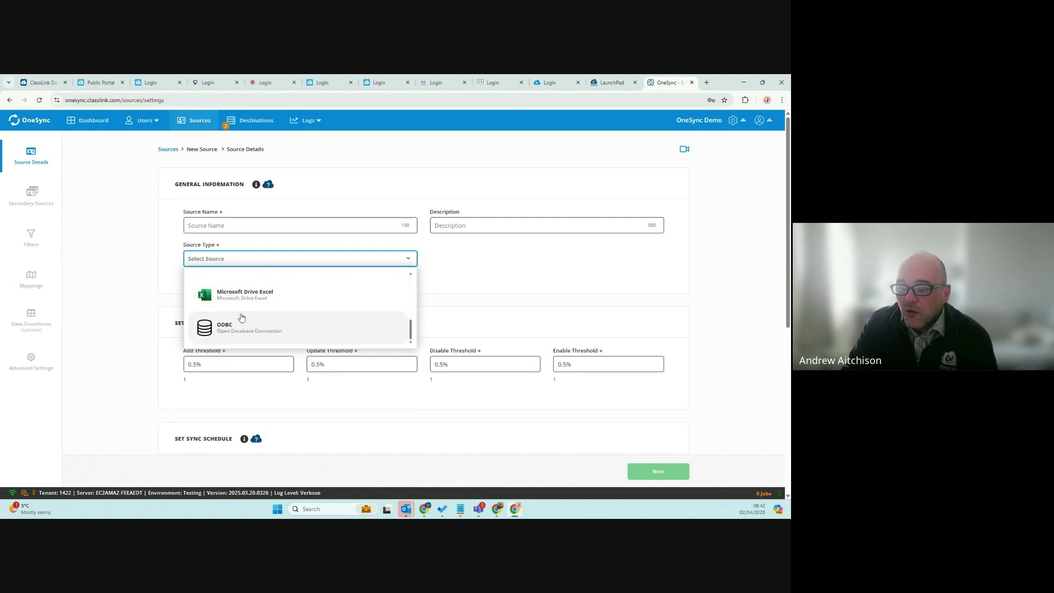
left_click(169, 317)
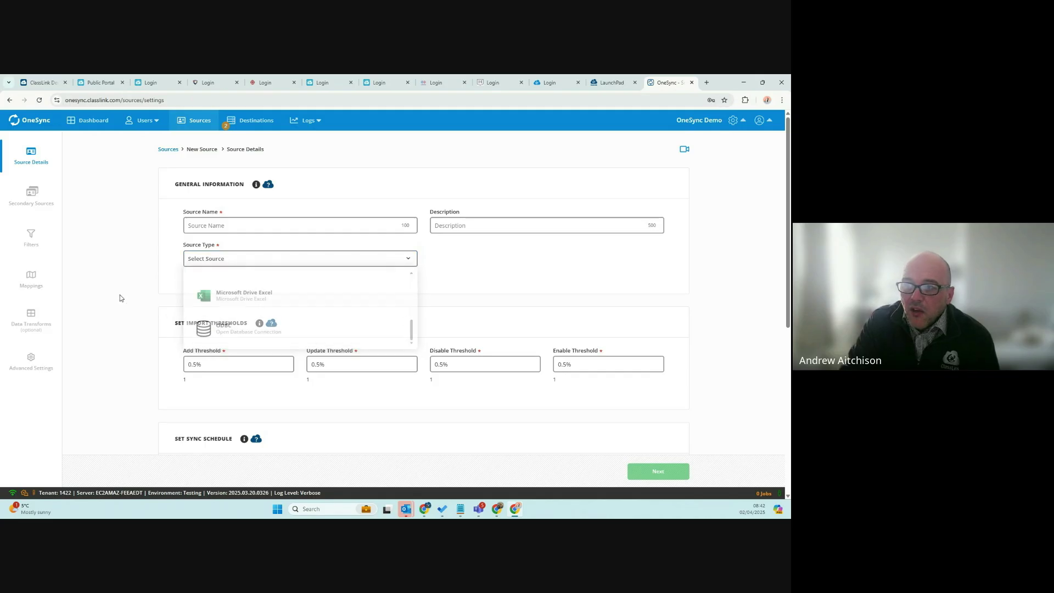
Exit the new source without saving, view the Sources list and return to the dashboard.
left_click(193, 124)
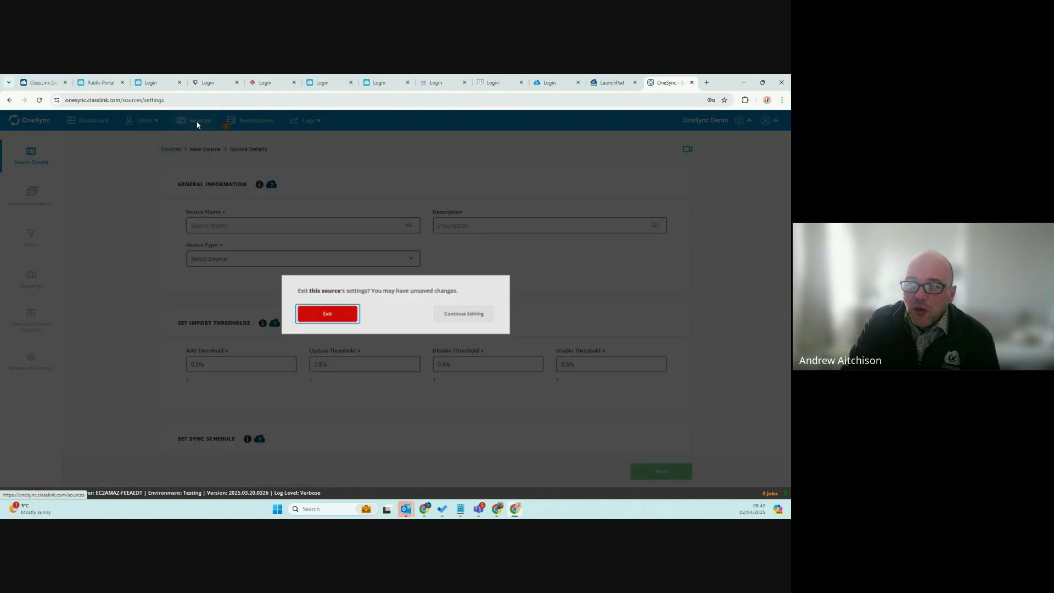
left_click(329, 317)
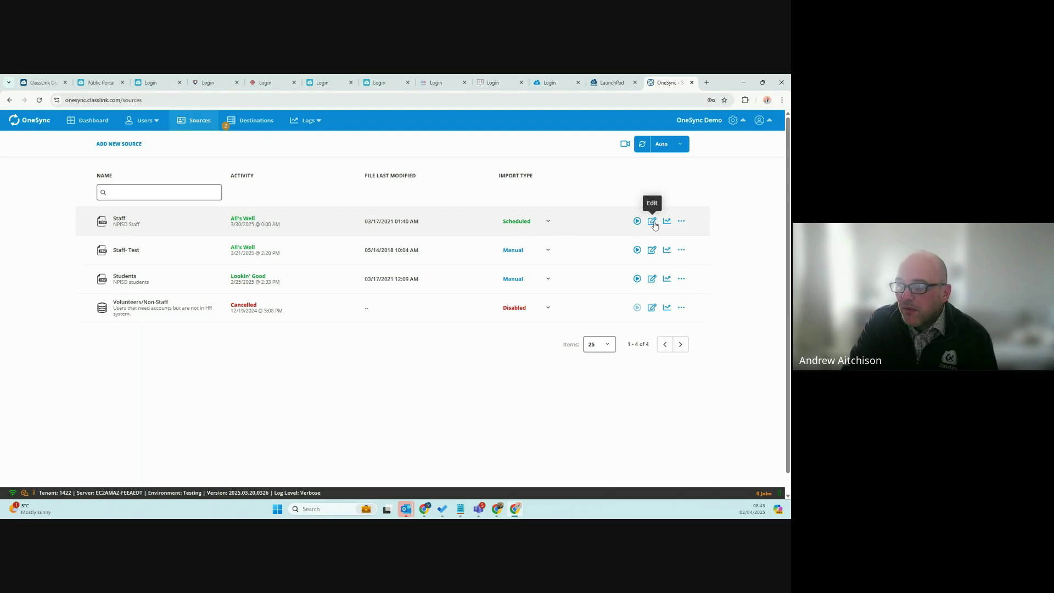
left_click(86, 122)
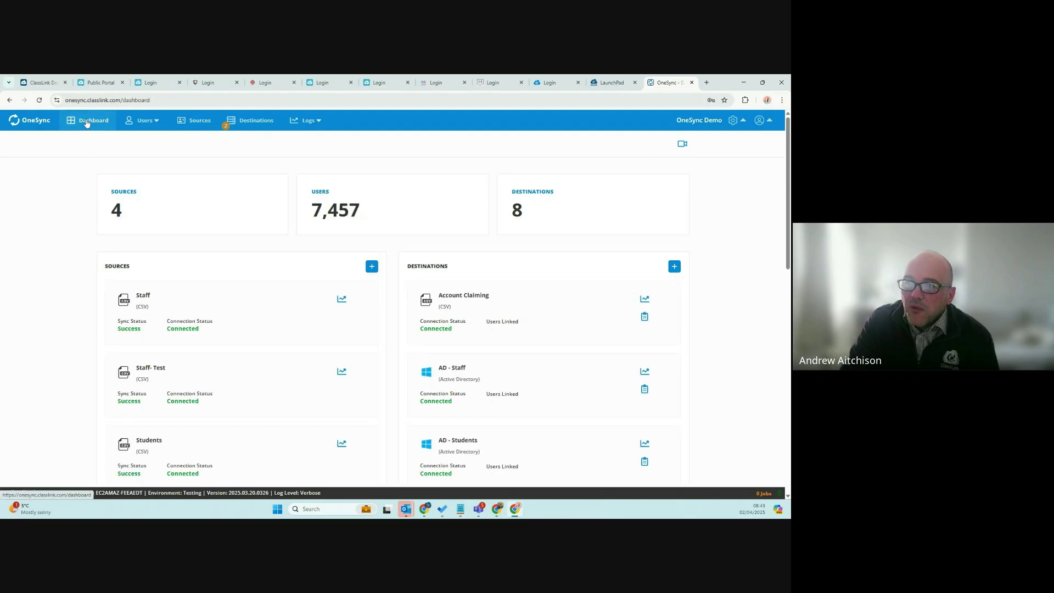
Open the Staff source and review its general information, import thresholds, sync schedule minute options and Limited Imports explanation.
left_click(143, 295)
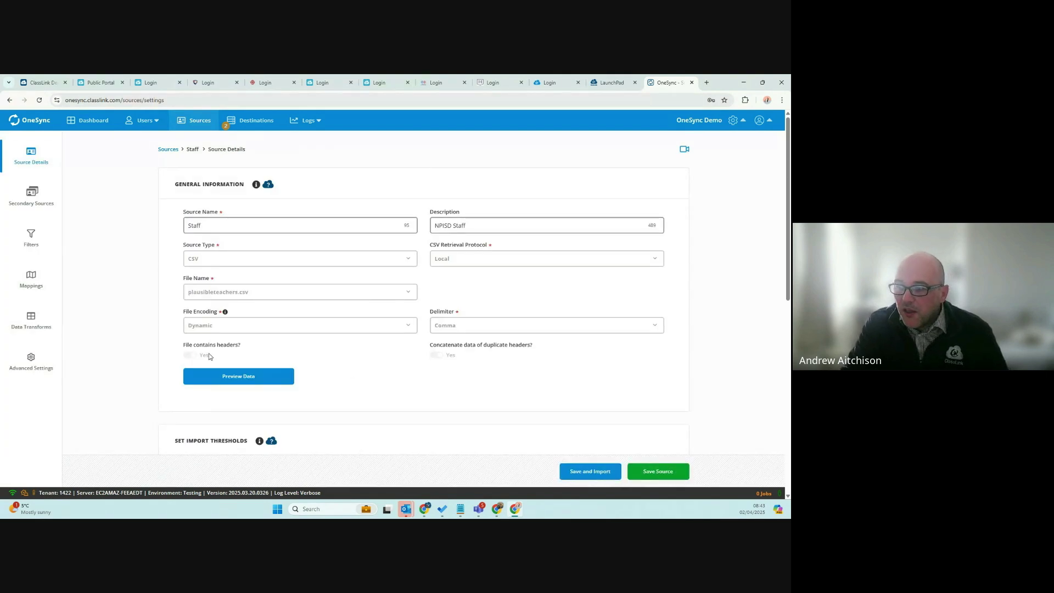
scroll(301, 364, "down", 3)
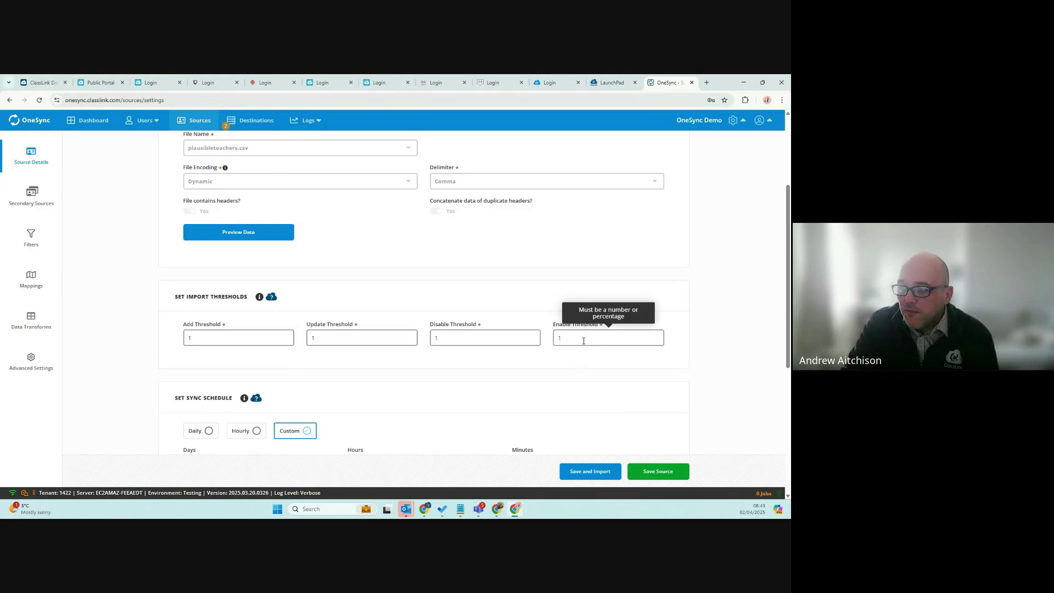
scroll(294, 411, "down", 2)
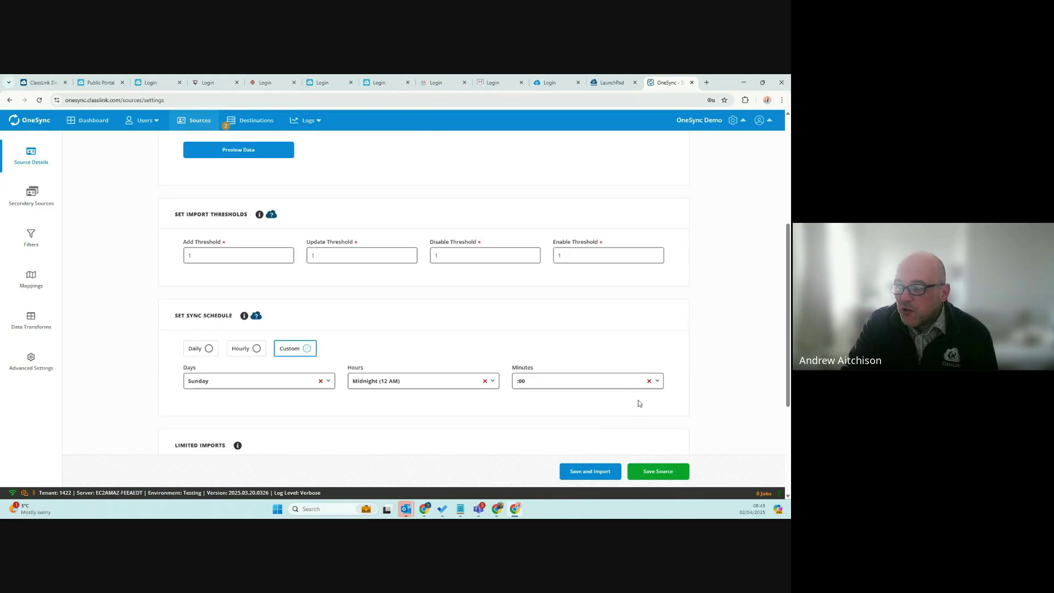
left_click(657, 384)
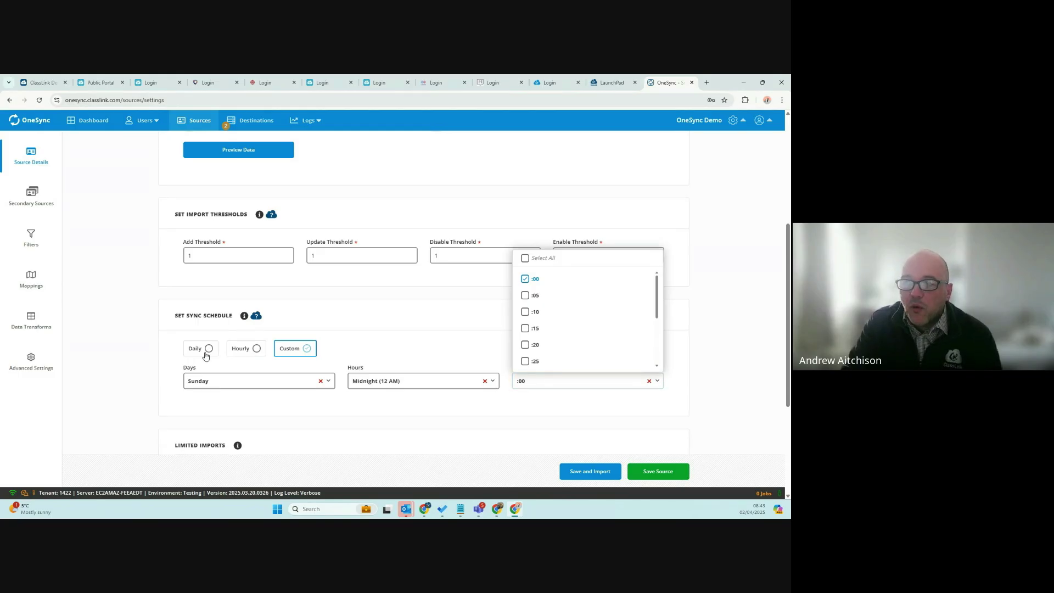
left_click(125, 342)
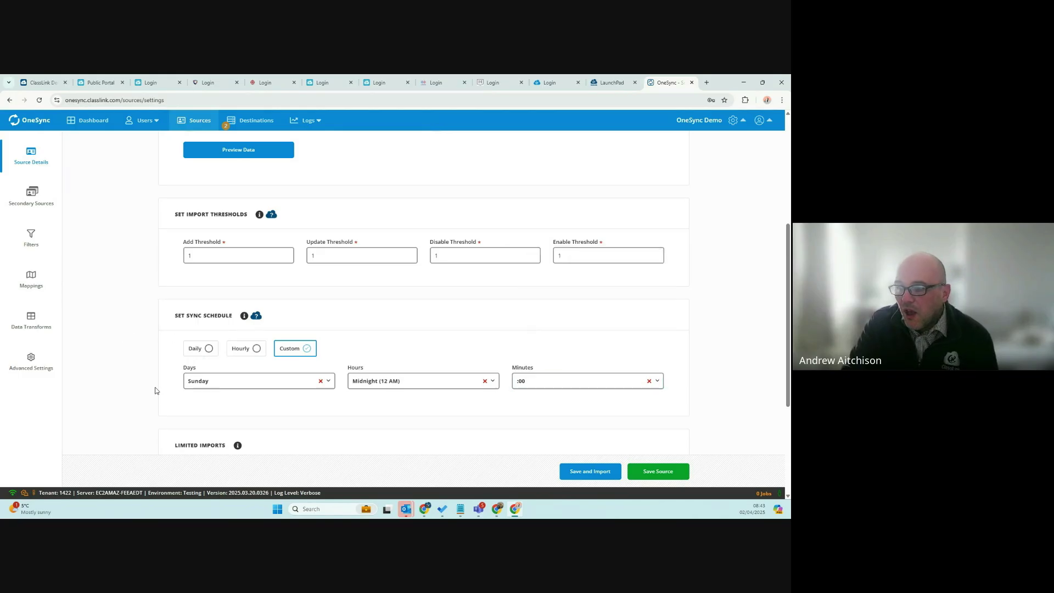
scroll(235, 409, "down", 3)
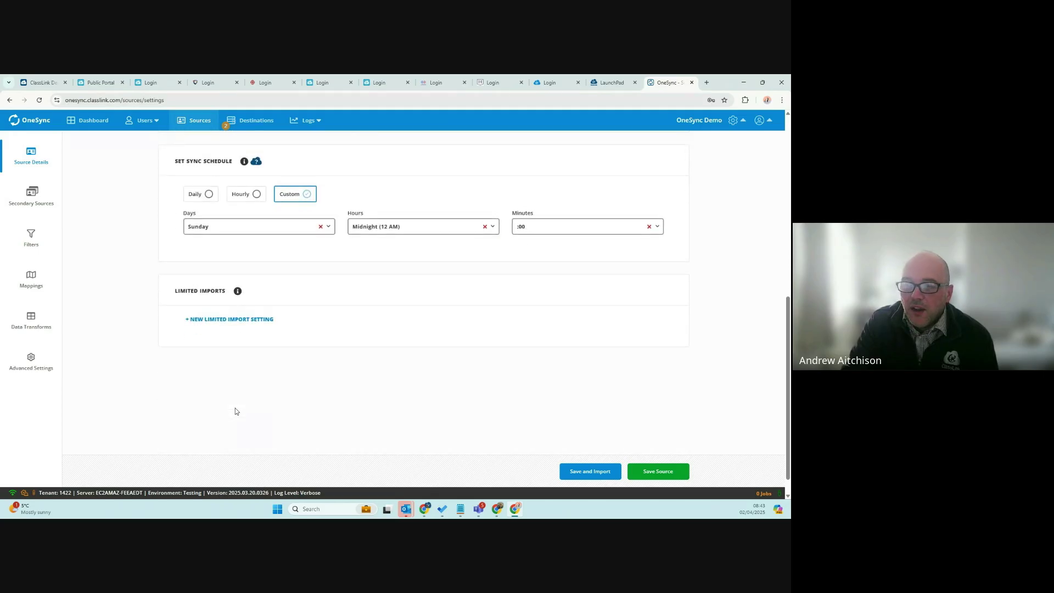
mouse_move(236, 292)
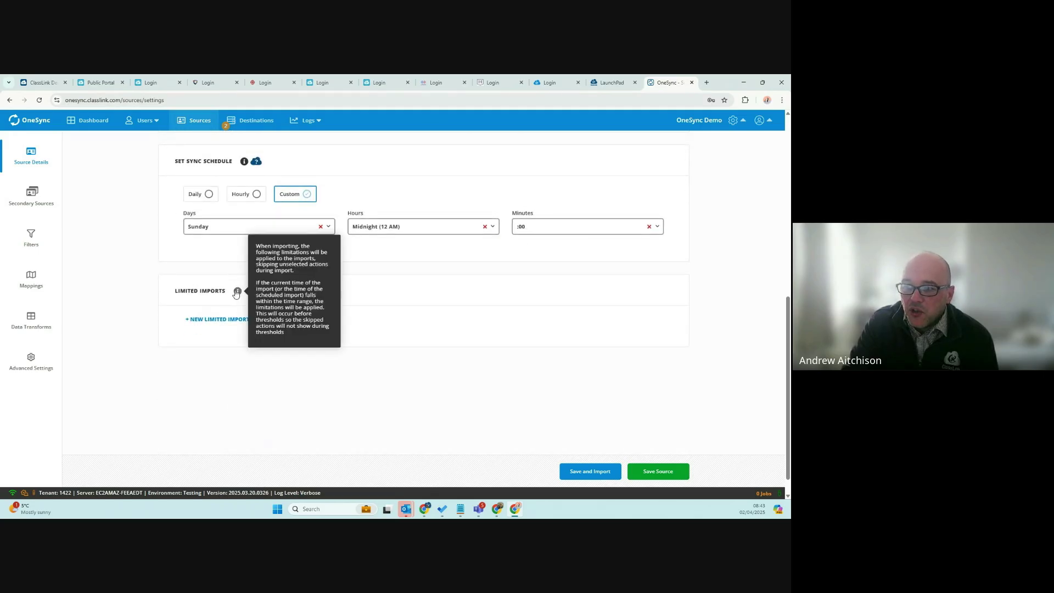
Review the Staff source's secondary sources, filters and mappings for imported users.
left_click(32, 193)
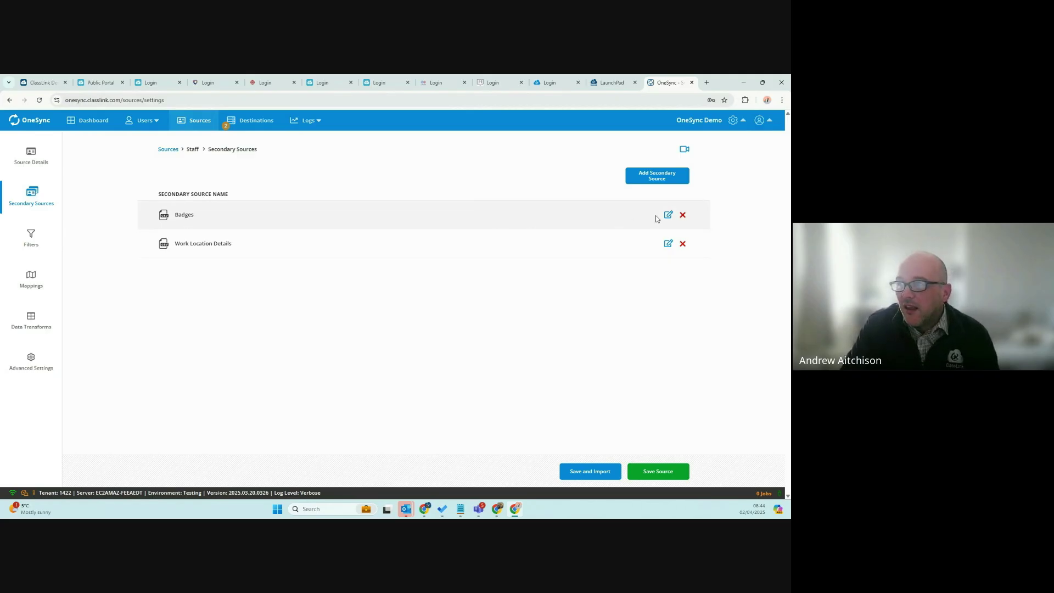
left_click(38, 237)
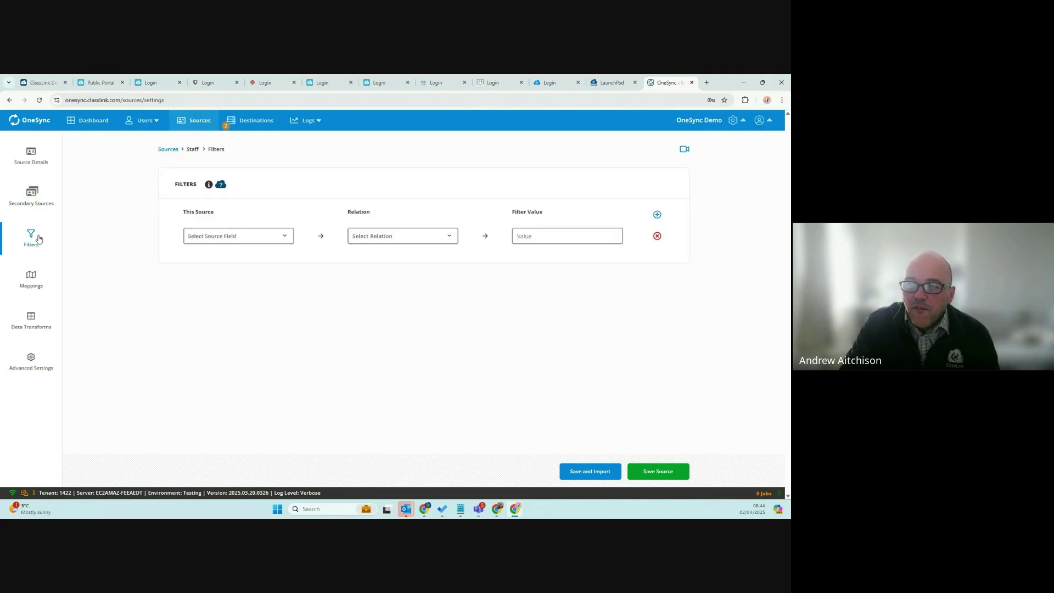
left_click(34, 283)
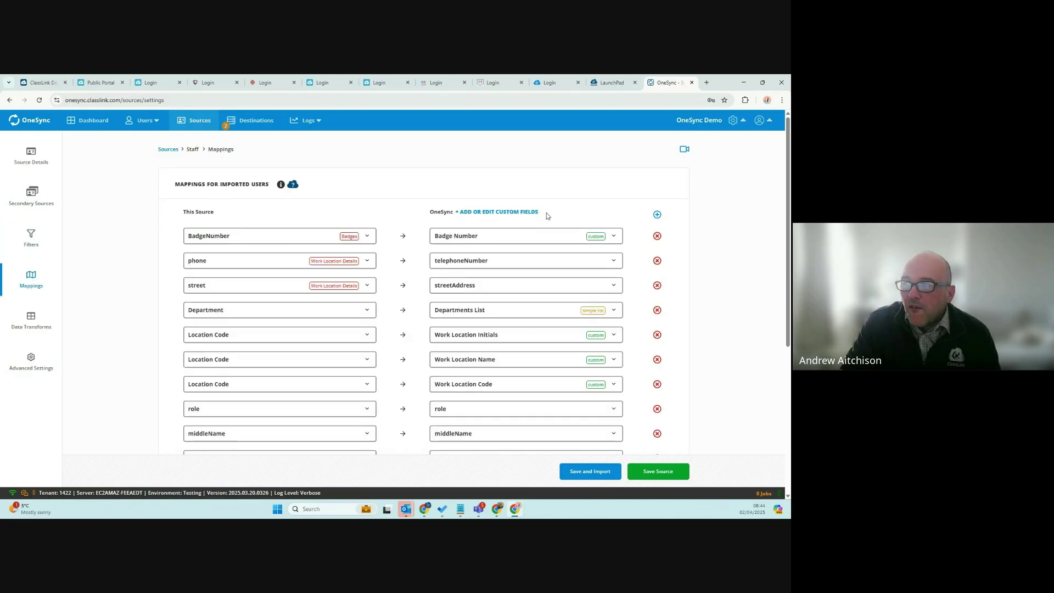
scroll(536, 230, "down", 2)
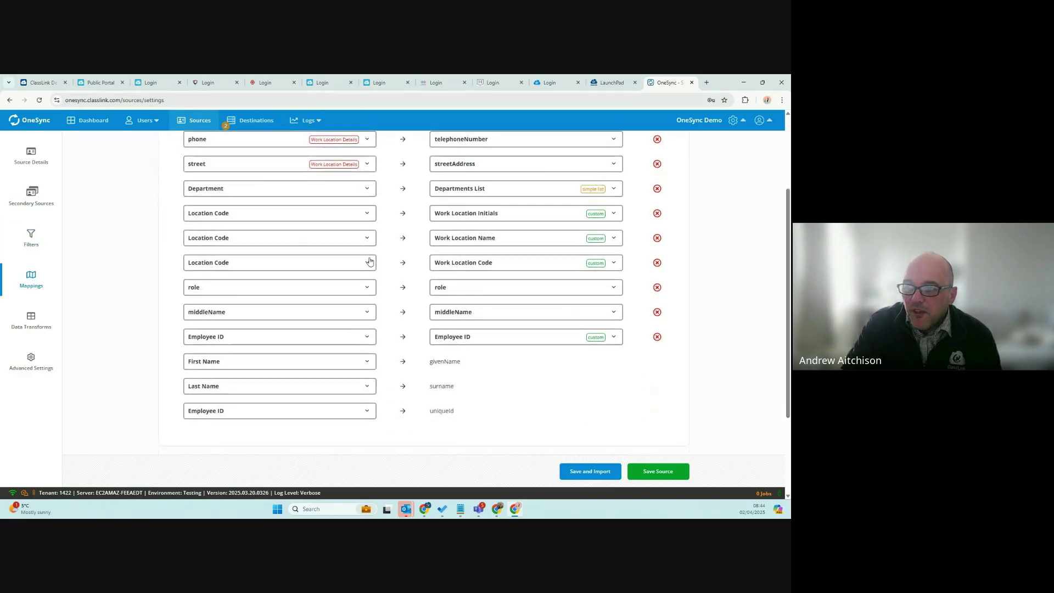
scroll(205, 205, "up", 2)
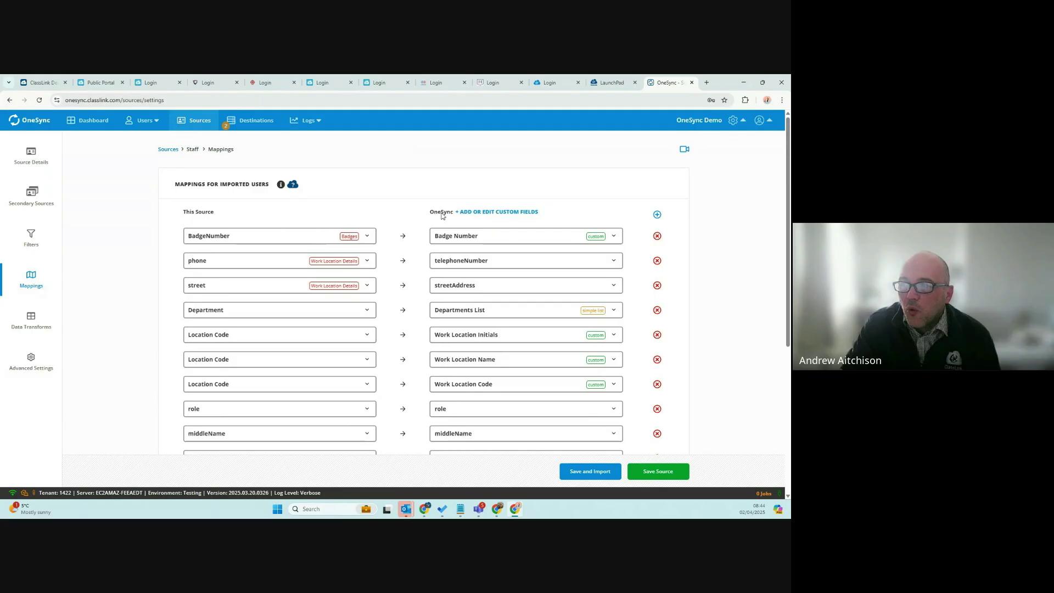
Add three blank mappings to the Staff source and browse the selectable source and OneSync fields.
left_click(657, 214)
left_click(657, 214)
left_click(657, 214)
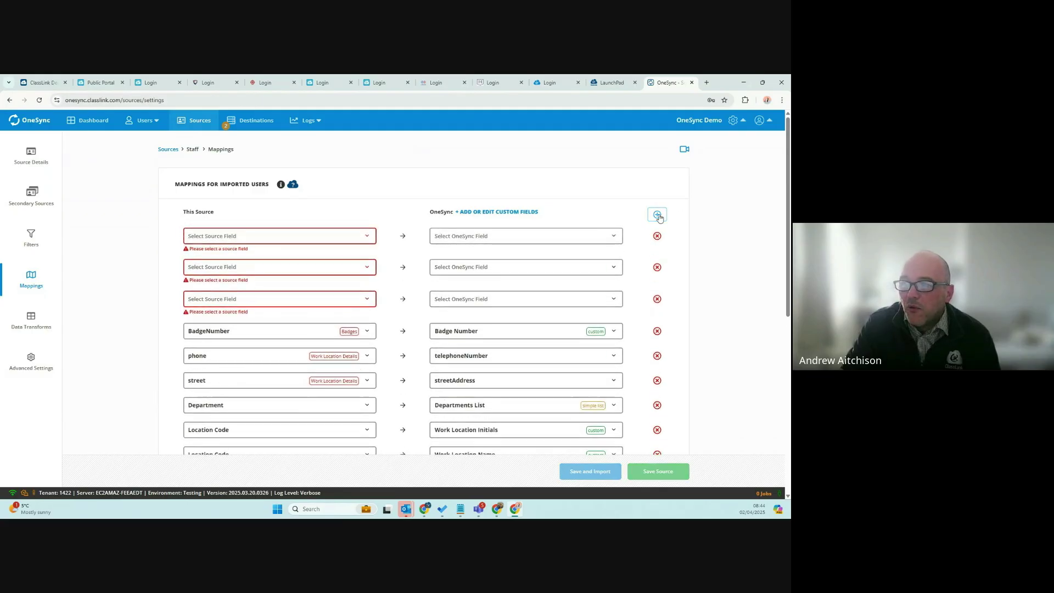
left_click(311, 236)
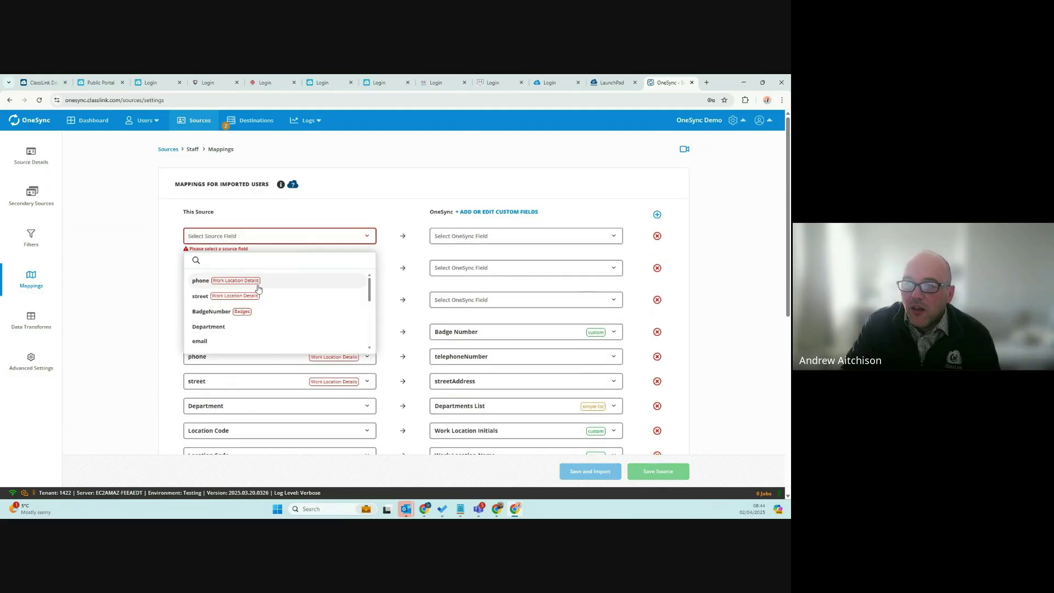
scroll(246, 306, "down", 1)
scroll(246, 306, "down", 3)
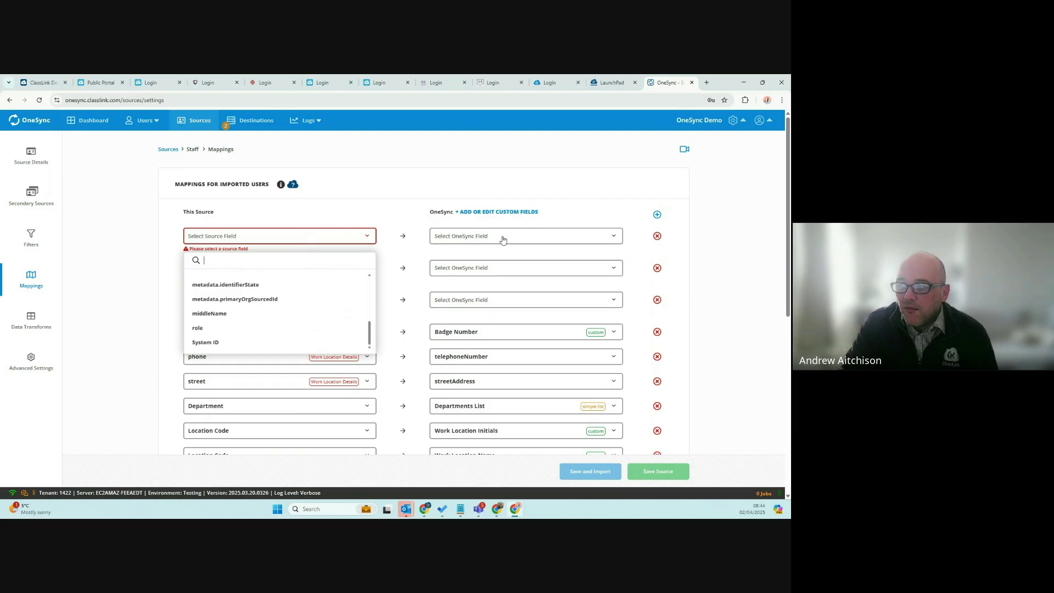
left_click(503, 239)
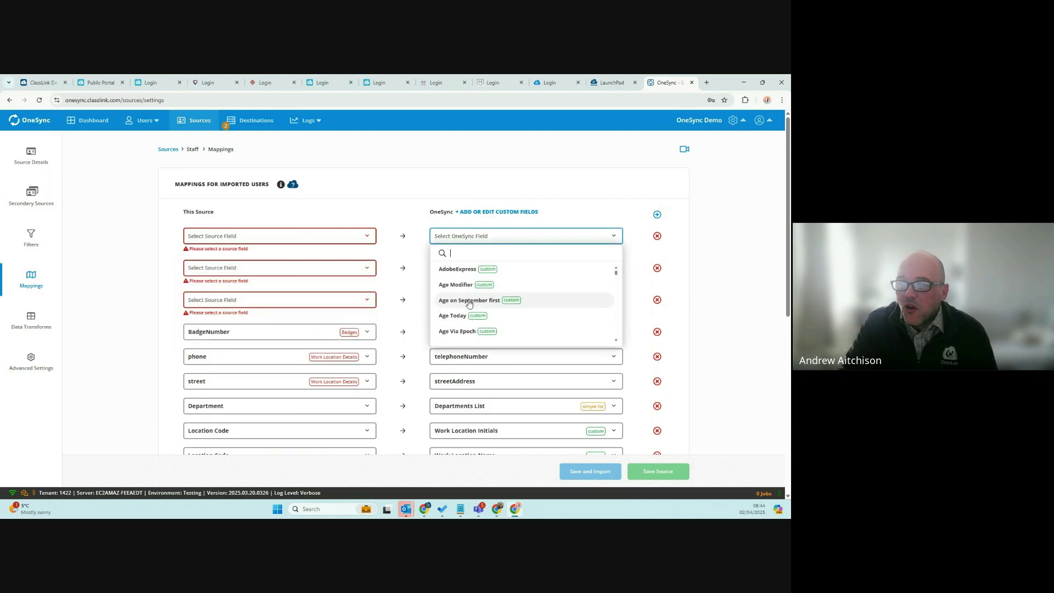
scroll(469, 304, "down", 1)
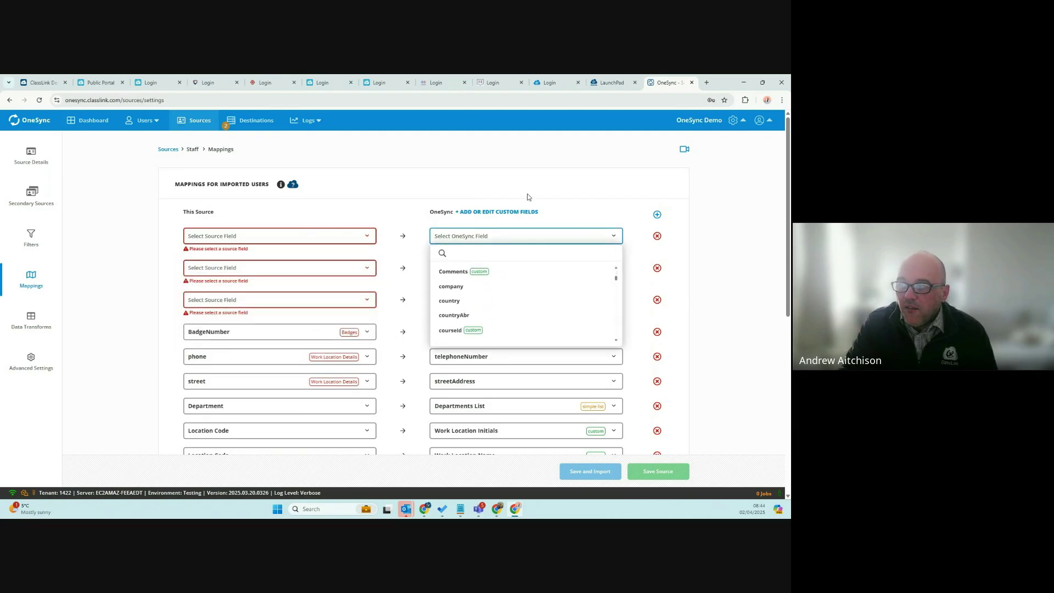
Remove the three blank mappings from the Staff source.
left_click(656, 237)
left_click(656, 237)
left_click(656, 237)
left_click(657, 237)
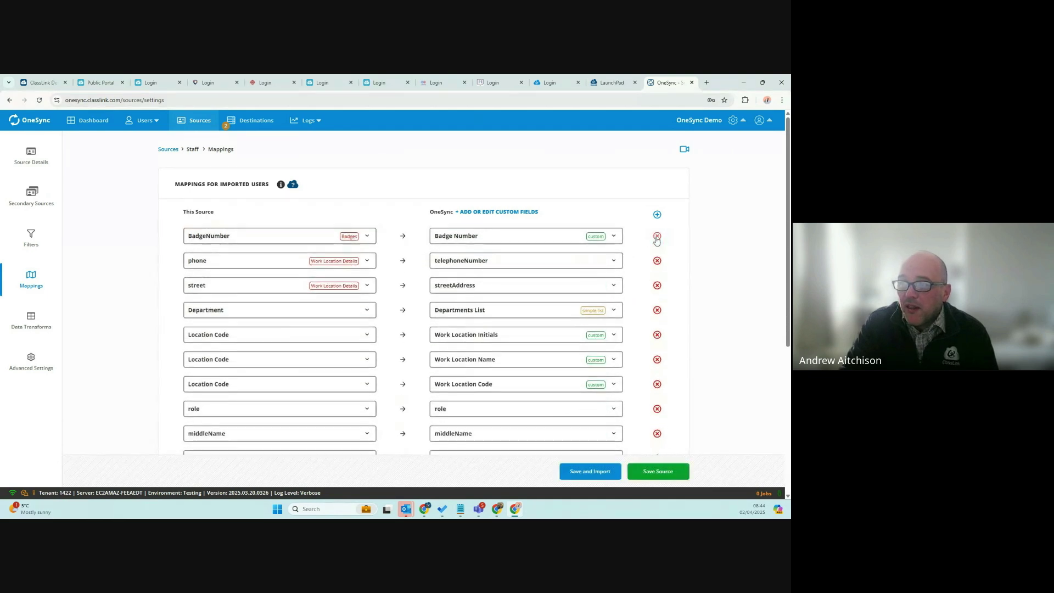
Open the Staff source's data transforms, inspect the Translate work locations category and close it without changes.
left_click(31, 318)
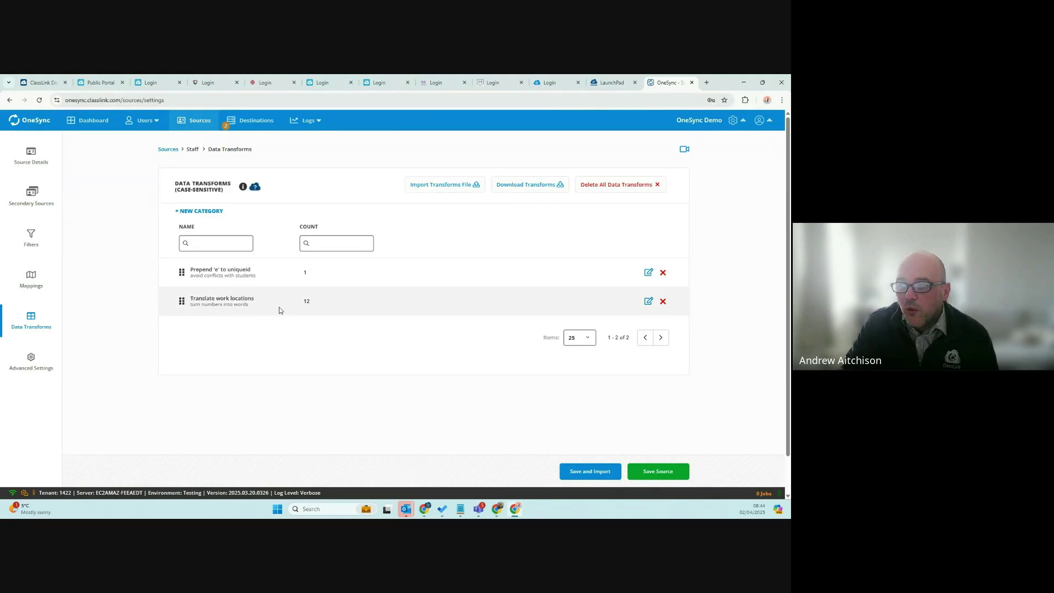
left_click(222, 299)
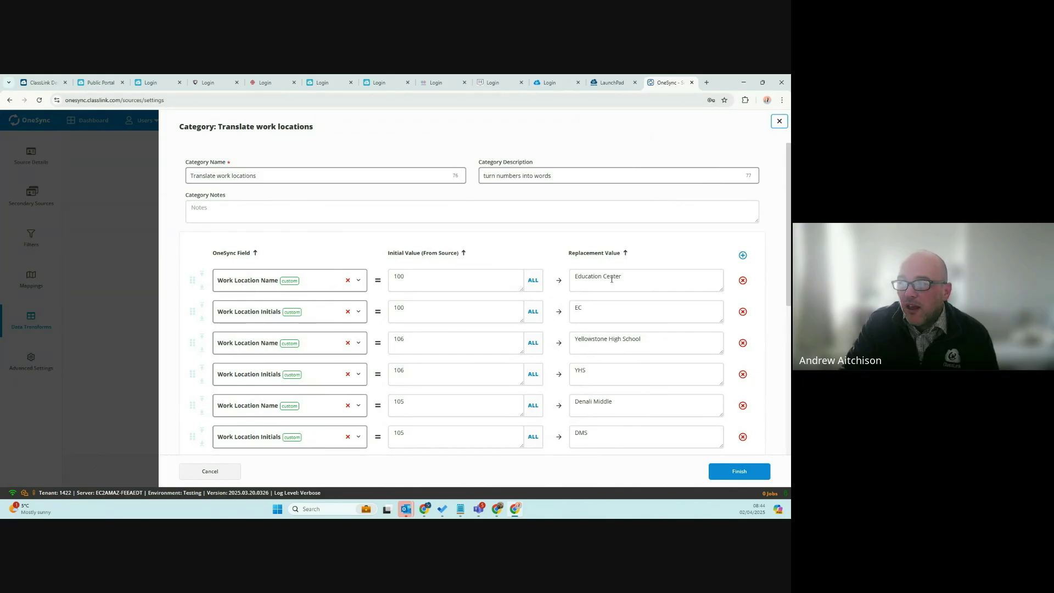
left_click(779, 121)
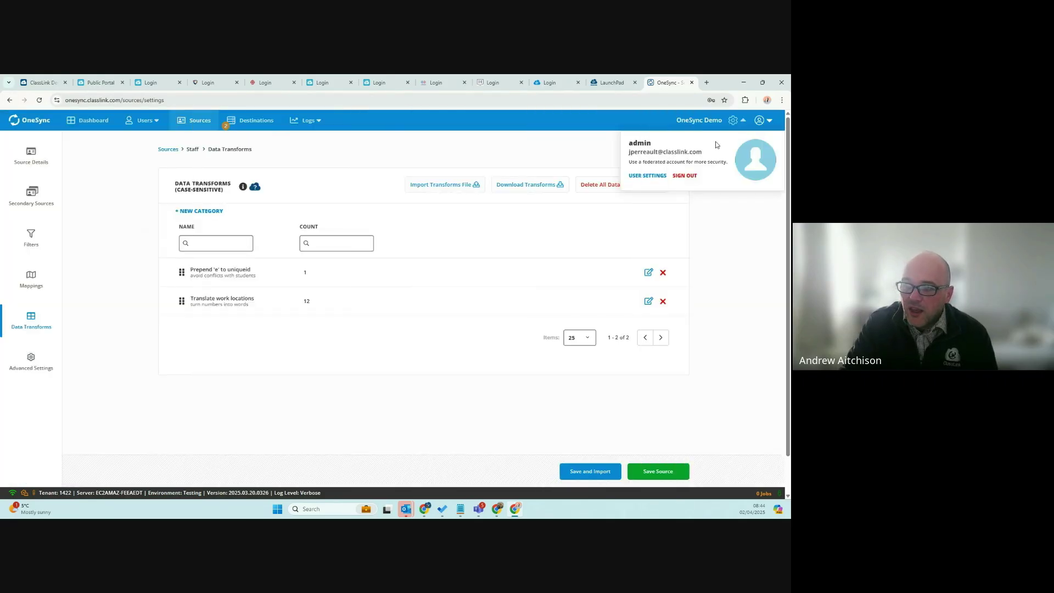
Start a new destination from the destinations list to browse the available destination types, and exit without creating it.
left_click(203, 124)
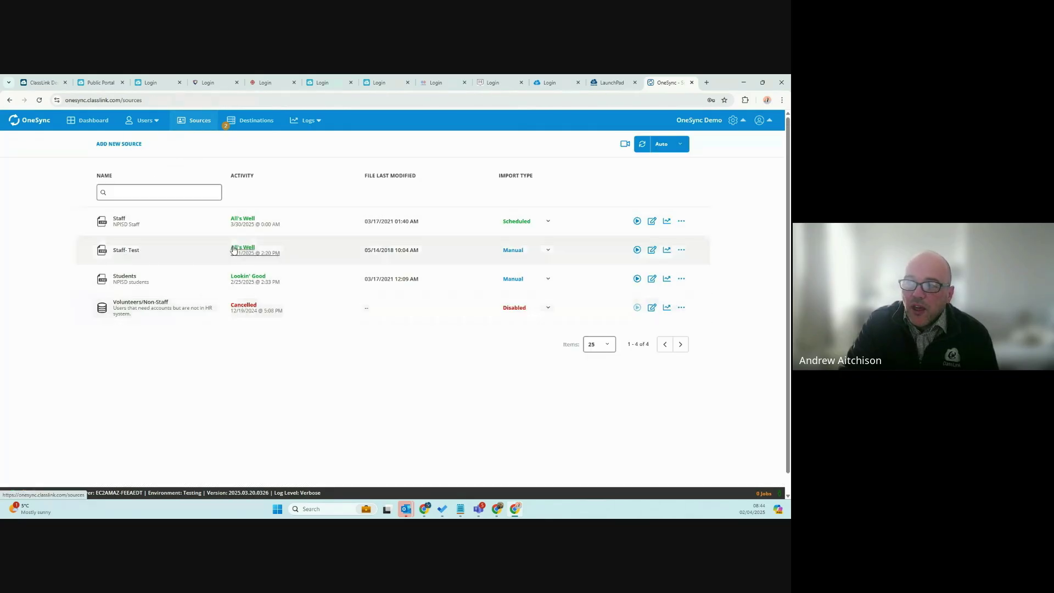
left_click(254, 121)
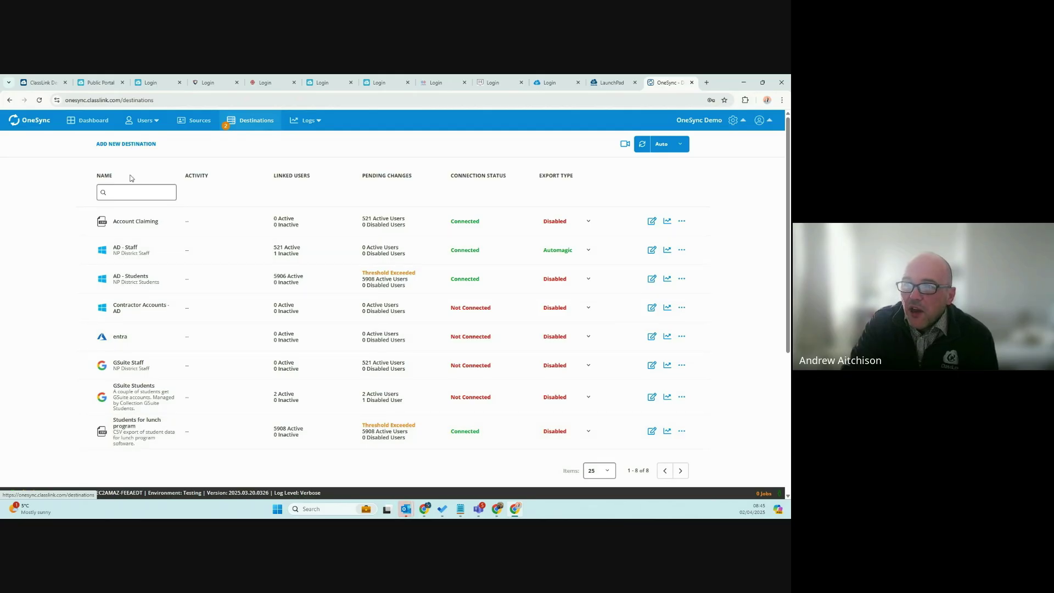
left_click(122, 144)
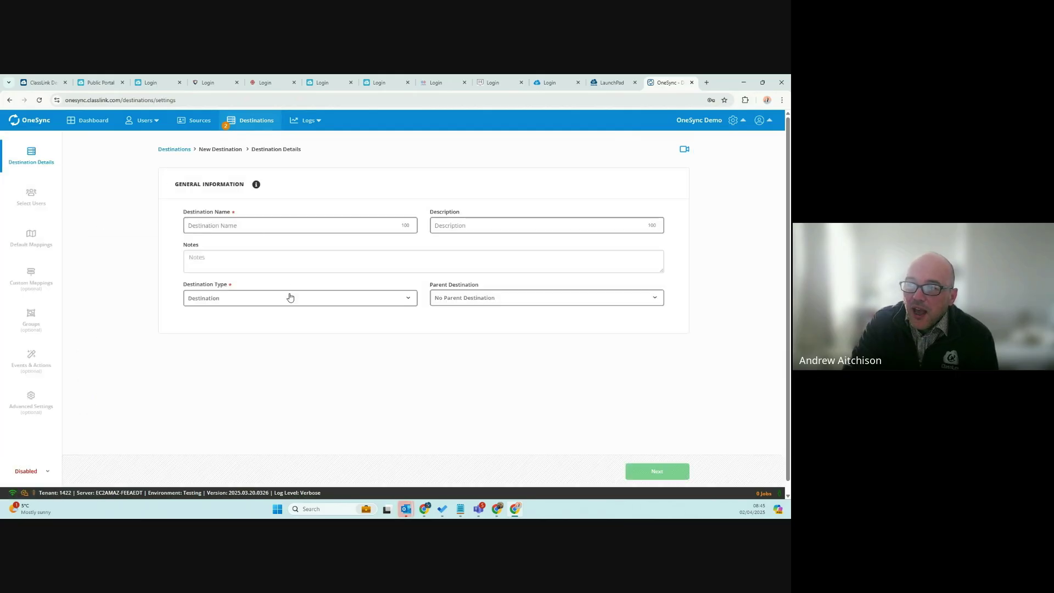
left_click(291, 298)
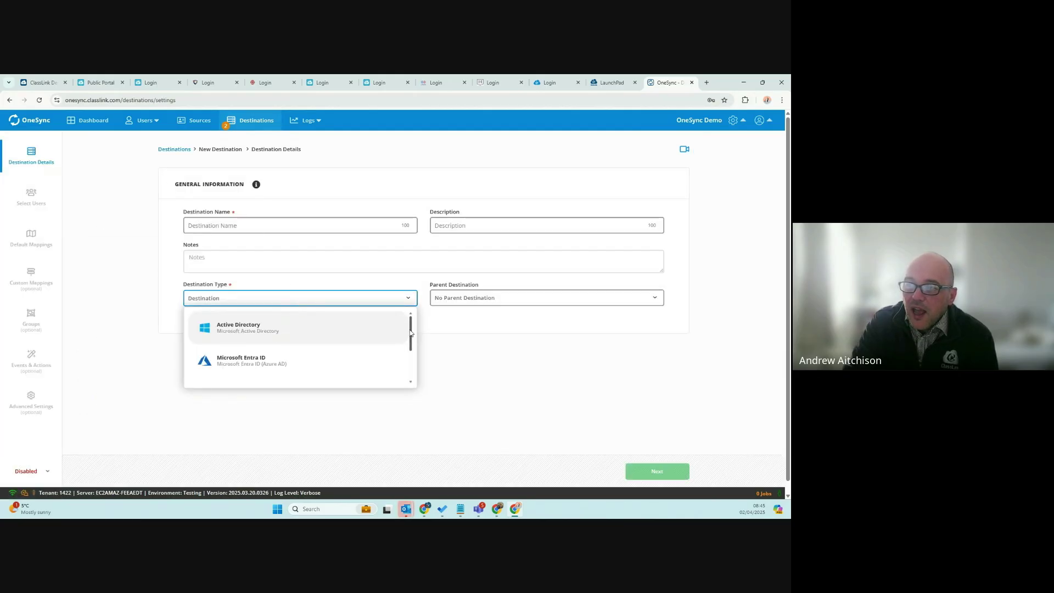
scroll(410, 333, "down", 3)
left_click(454, 356)
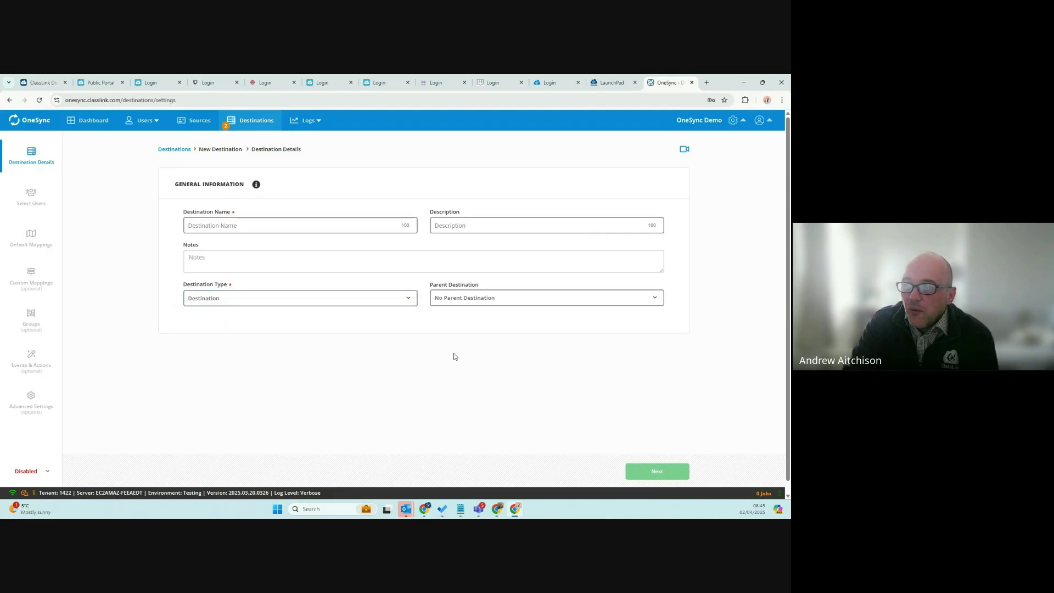
left_click(248, 119)
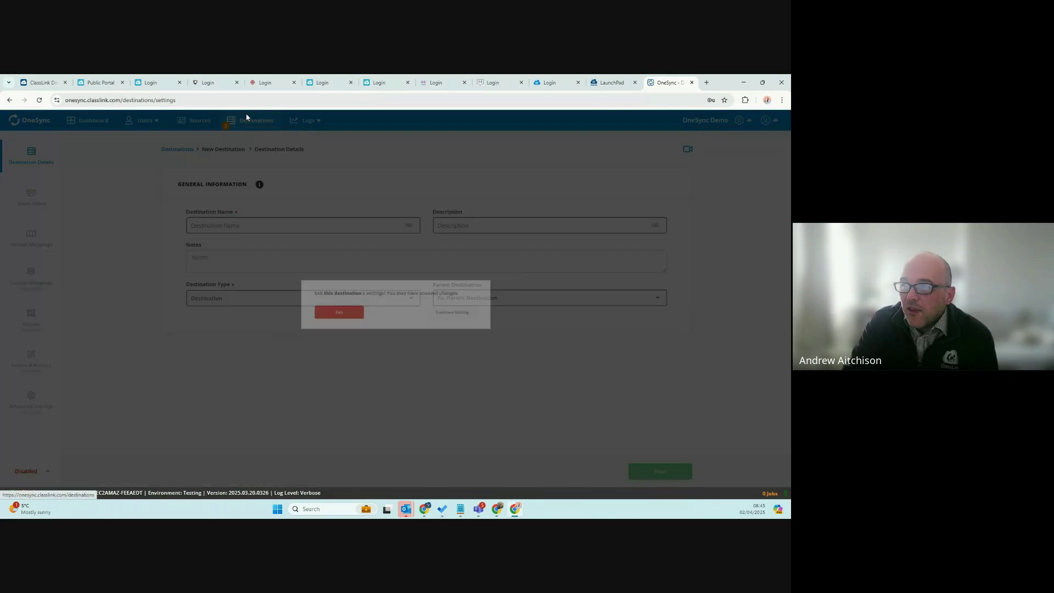
left_click(344, 311)
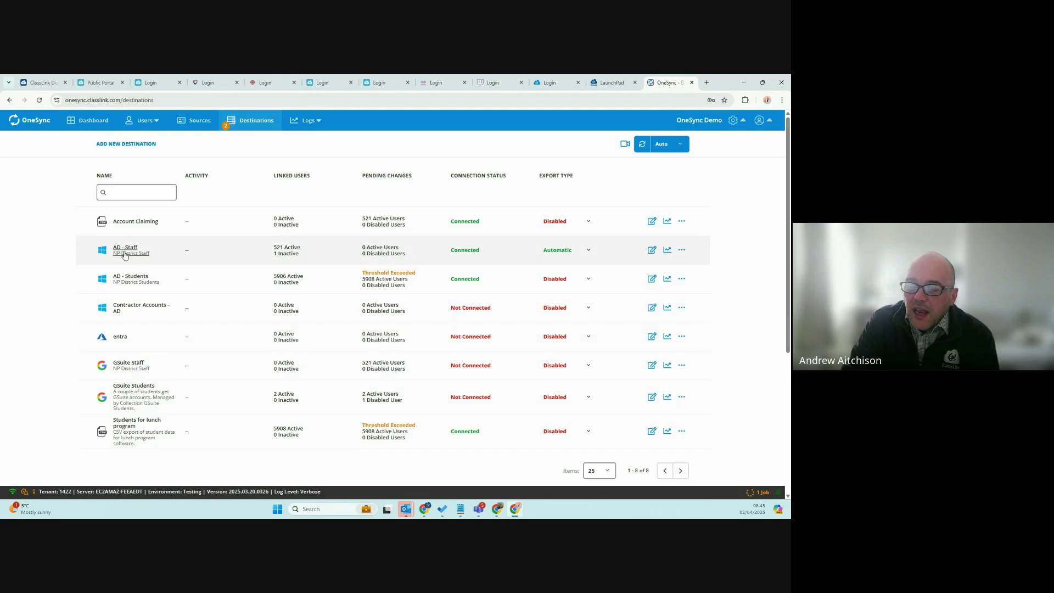
Open the AD - Staff destination and review its authentication details and the user collection selected for it.
left_click(124, 252)
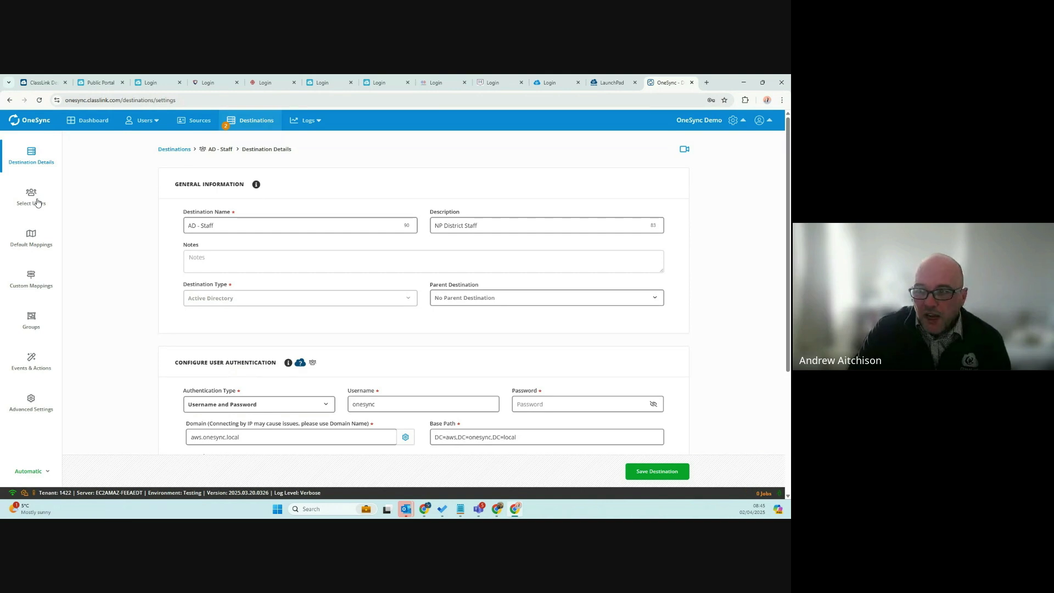
scroll(284, 248, "down", 4)
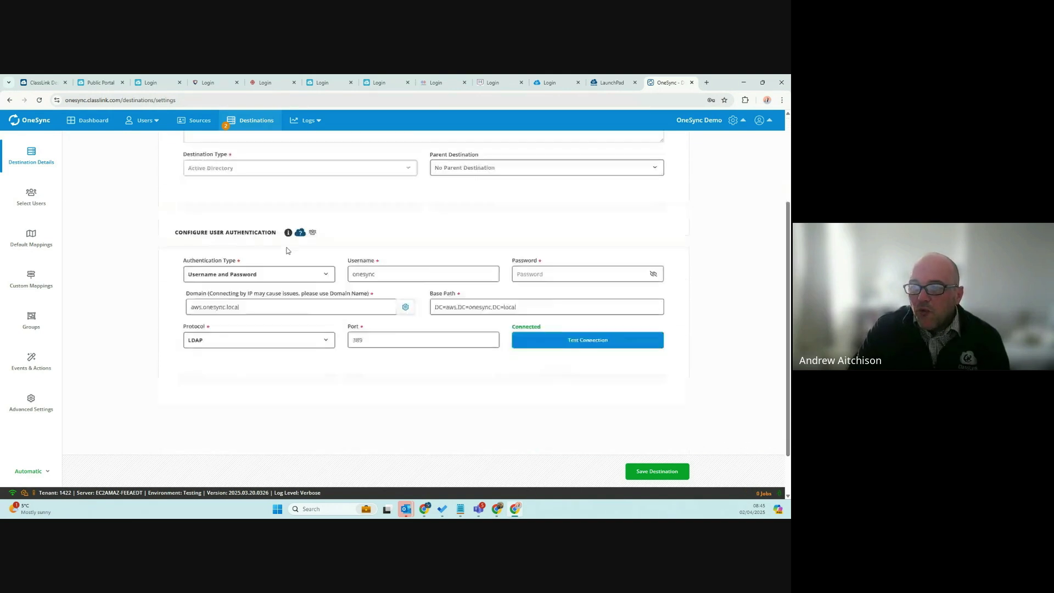
scroll(164, 230, "up", 4)
left_click(33, 204)
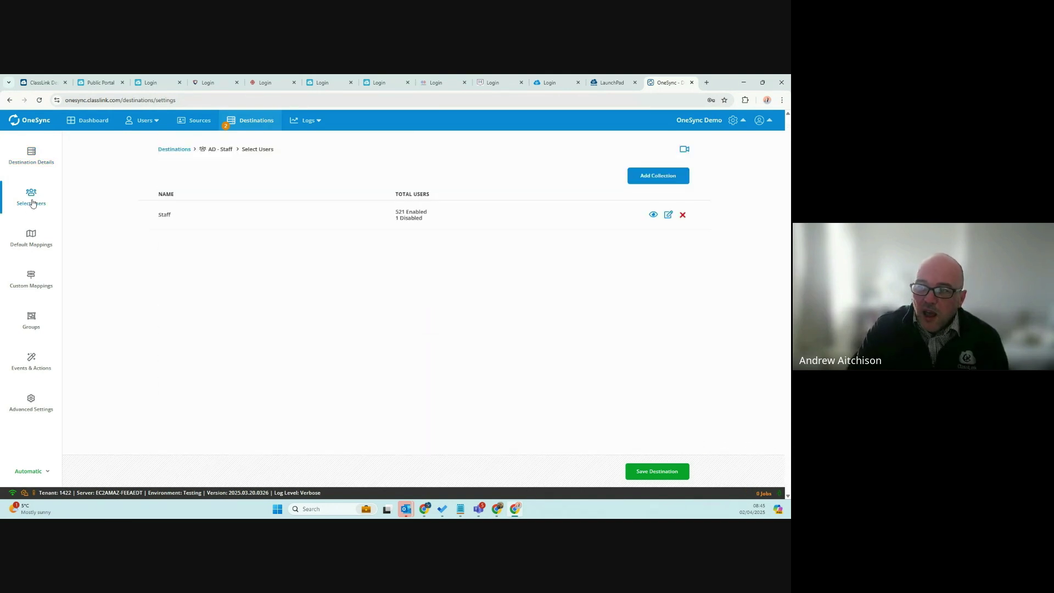
left_click(147, 126)
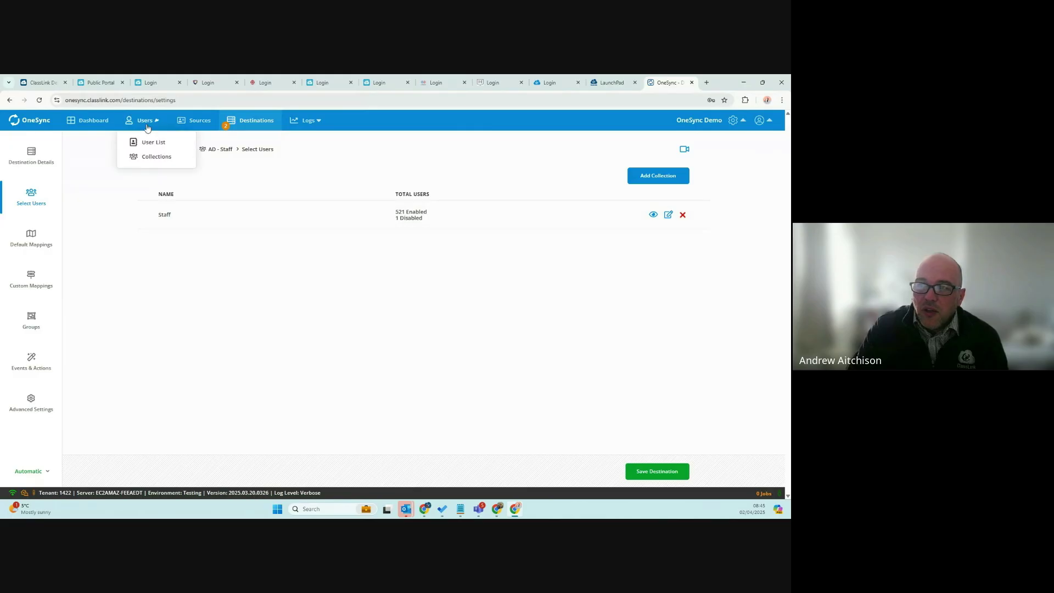
left_click(162, 264)
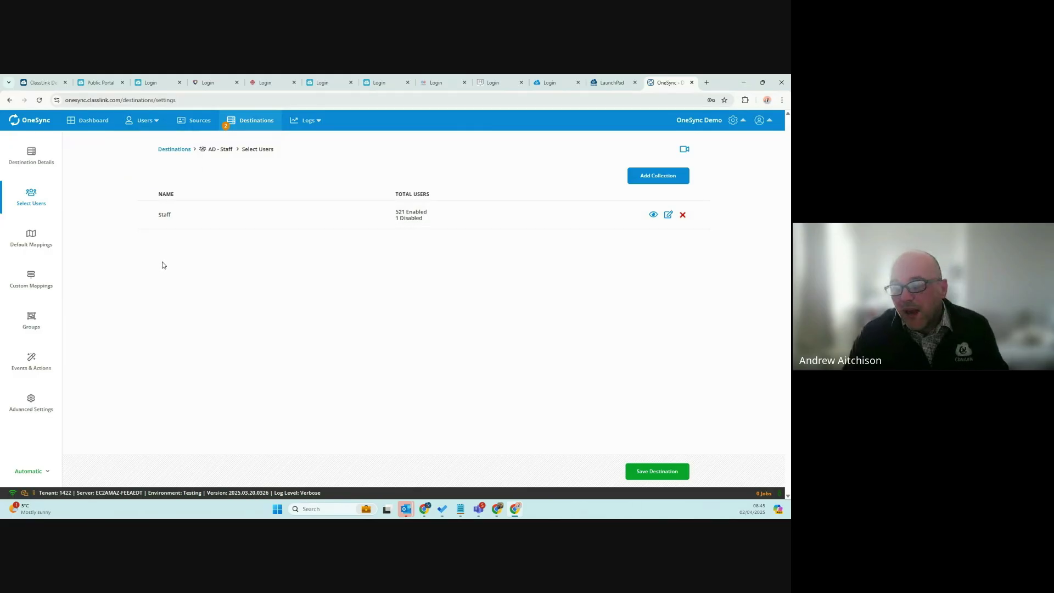
Add two blank default mappings to AD - Staff to browse the selectable fields and functions, and remove both blank mappings.
left_click(28, 240)
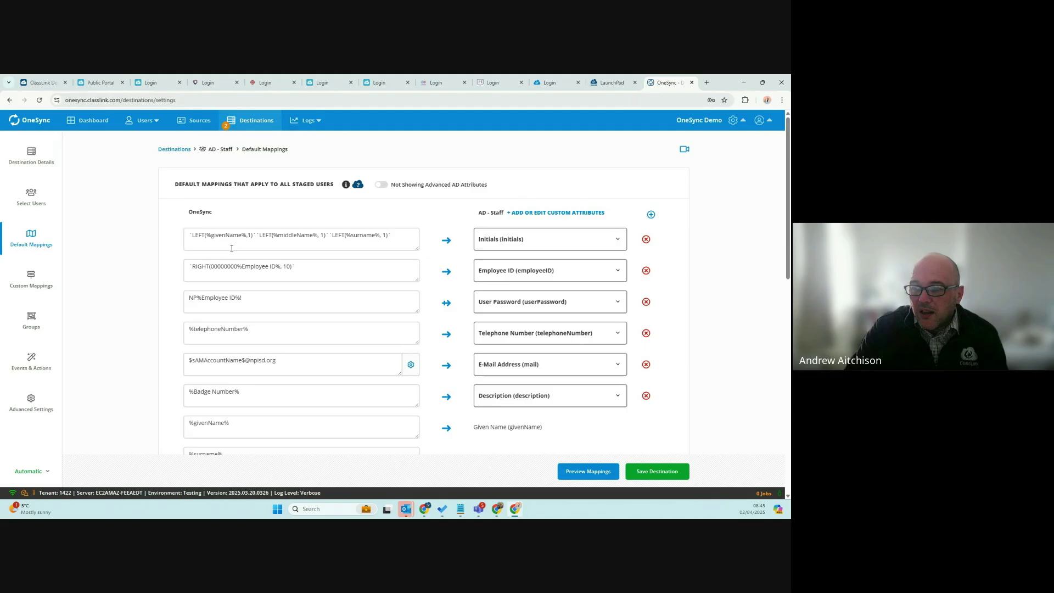
left_click(651, 215)
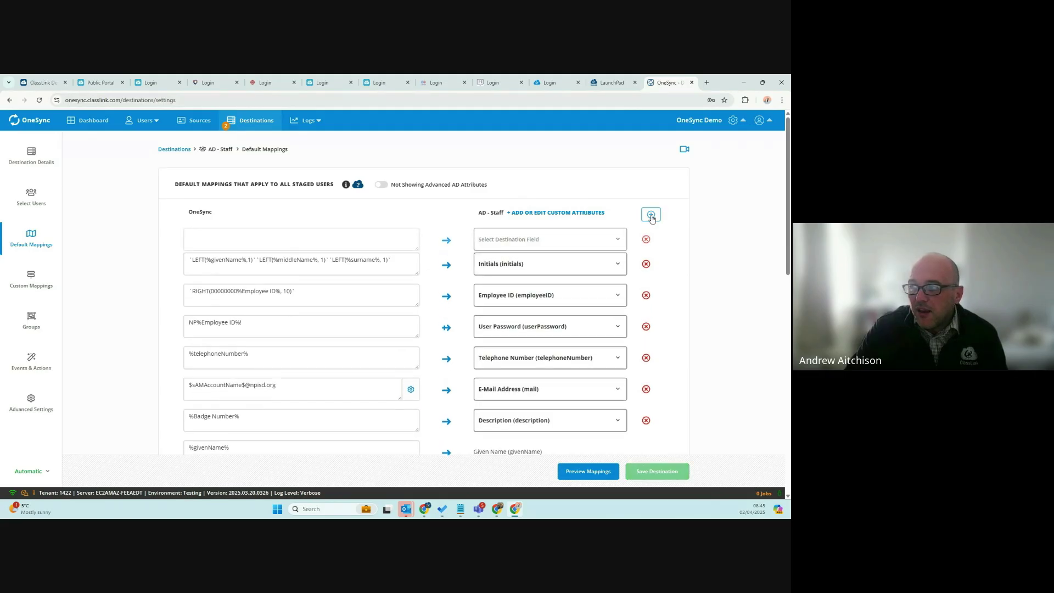
left_click(650, 215)
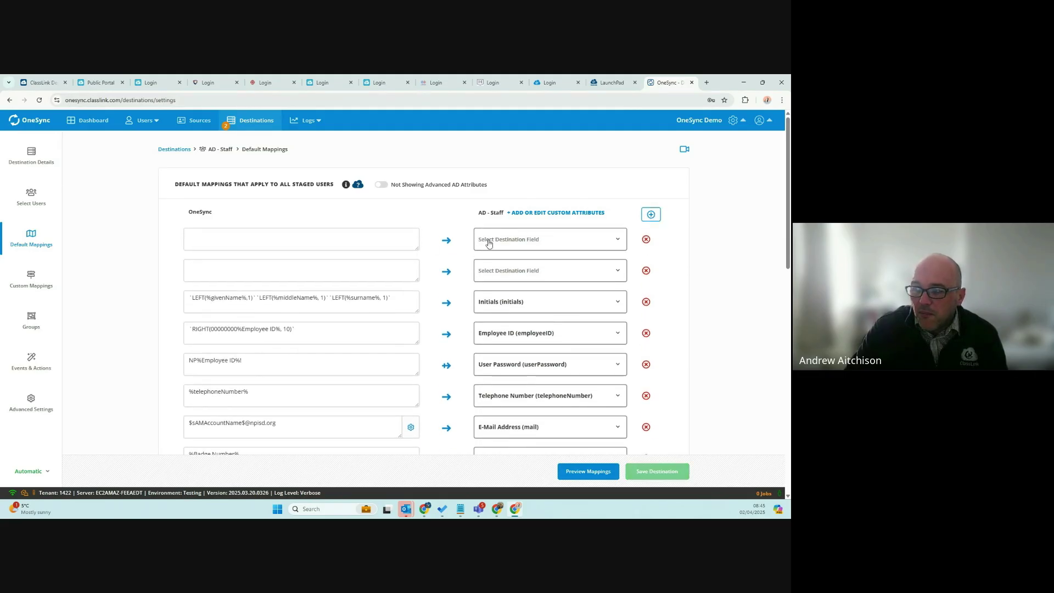
left_click(348, 235)
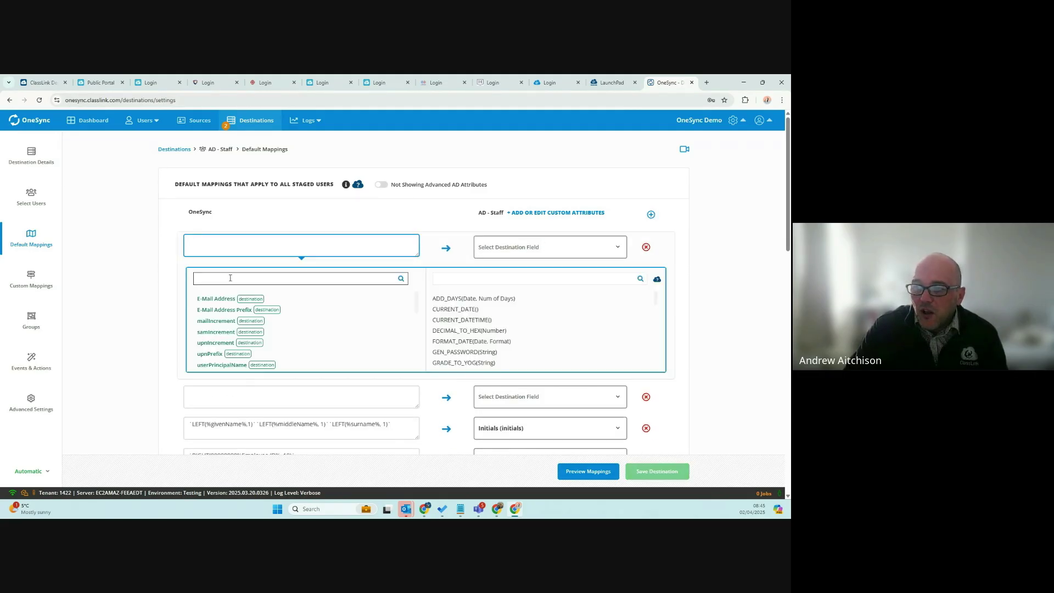
scroll(222, 316, "down", 10)
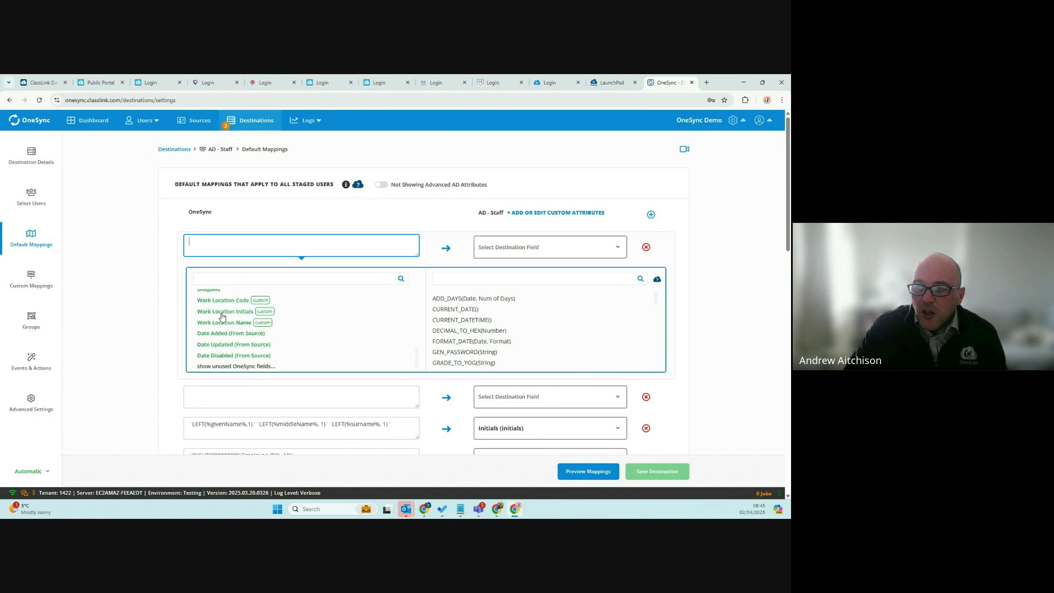
scroll(467, 303, "down", 3)
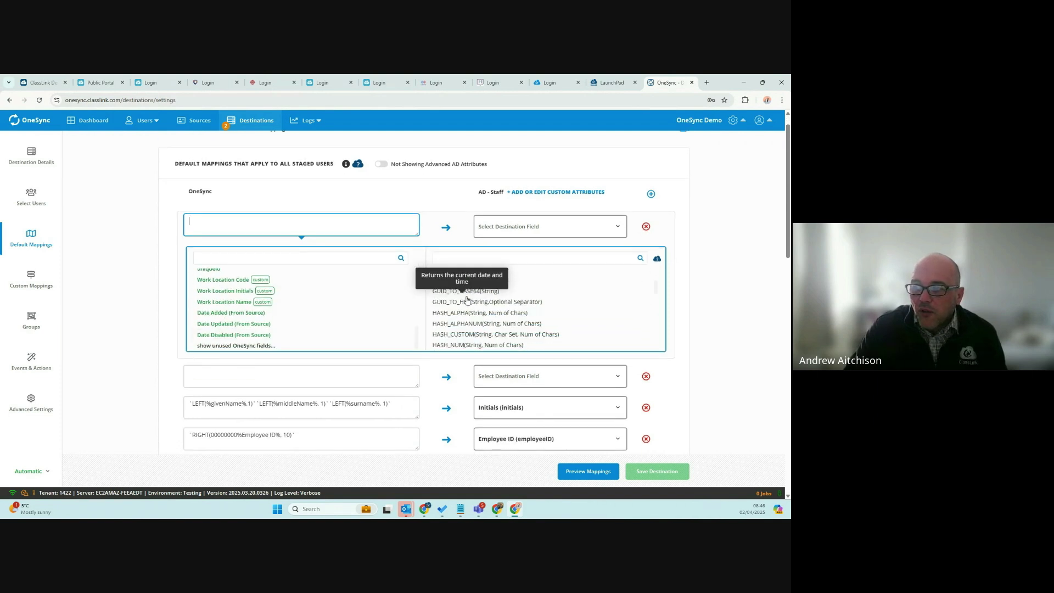
scroll(467, 302, "down", 10)
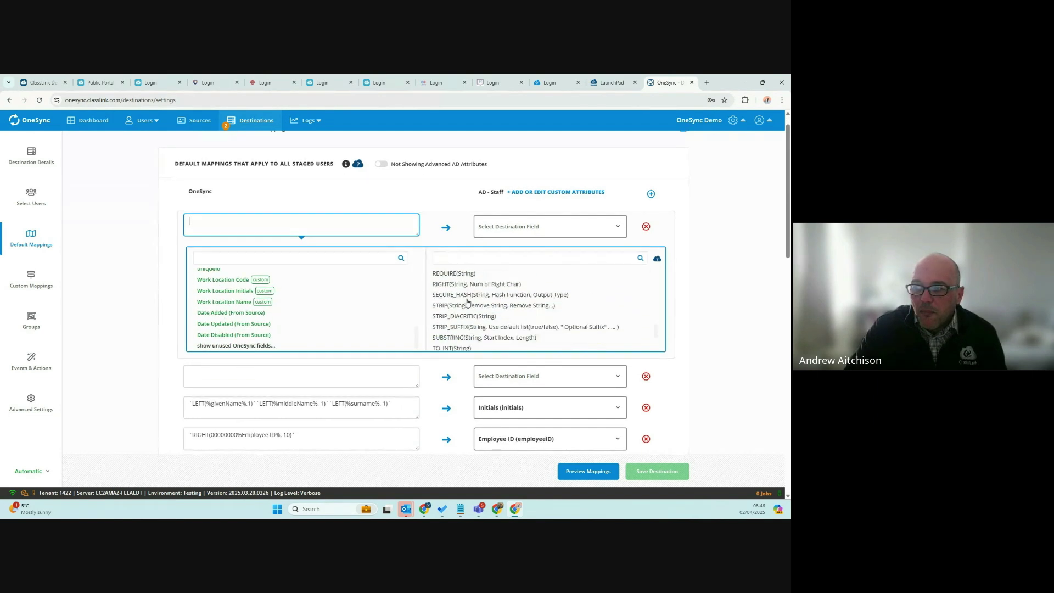
scroll(467, 302, "up", 6)
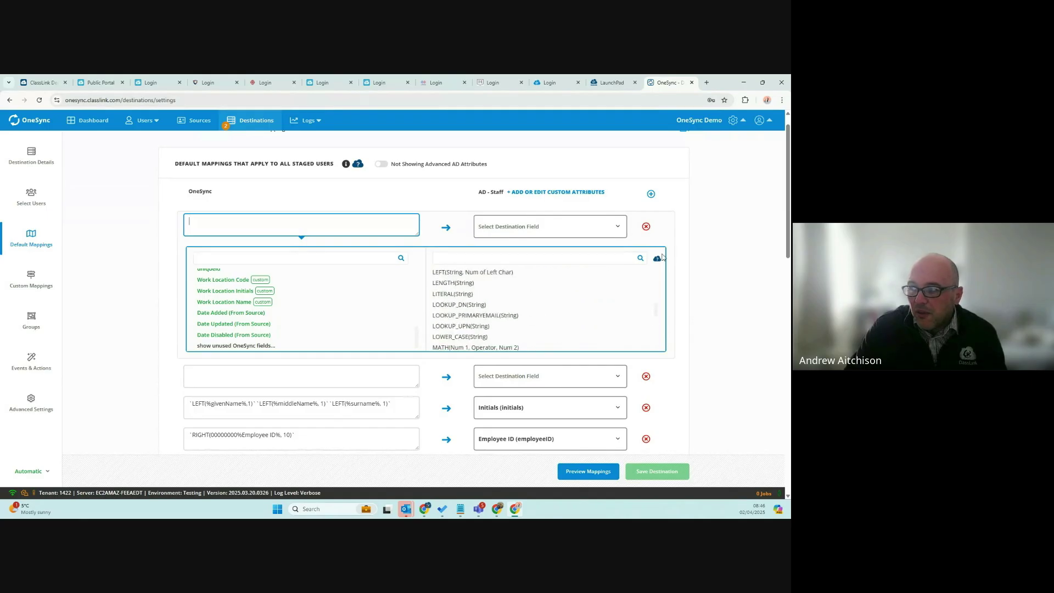
left_click(697, 234)
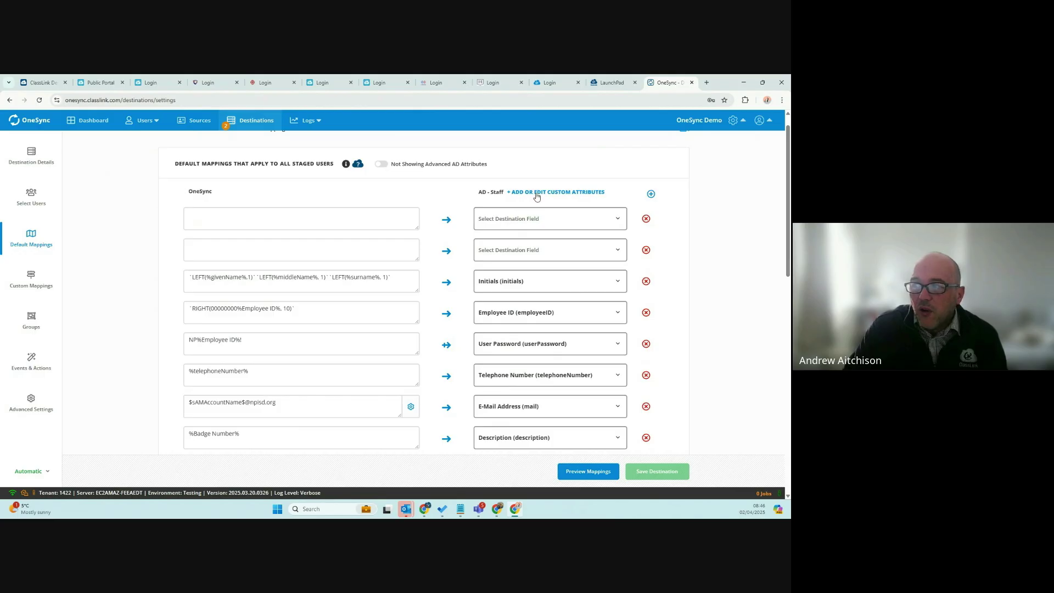
left_click(645, 219)
left_click(645, 219)
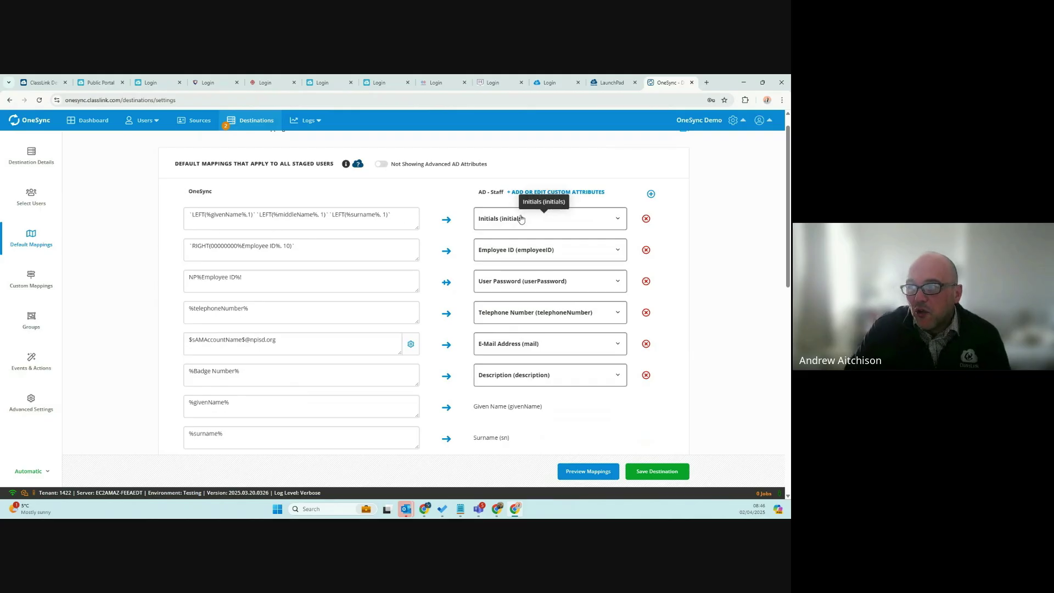
Review the AD - Staff default mappings and choose Only map when adding user for the User Password mapping.
scroll(453, 301, "down", 2)
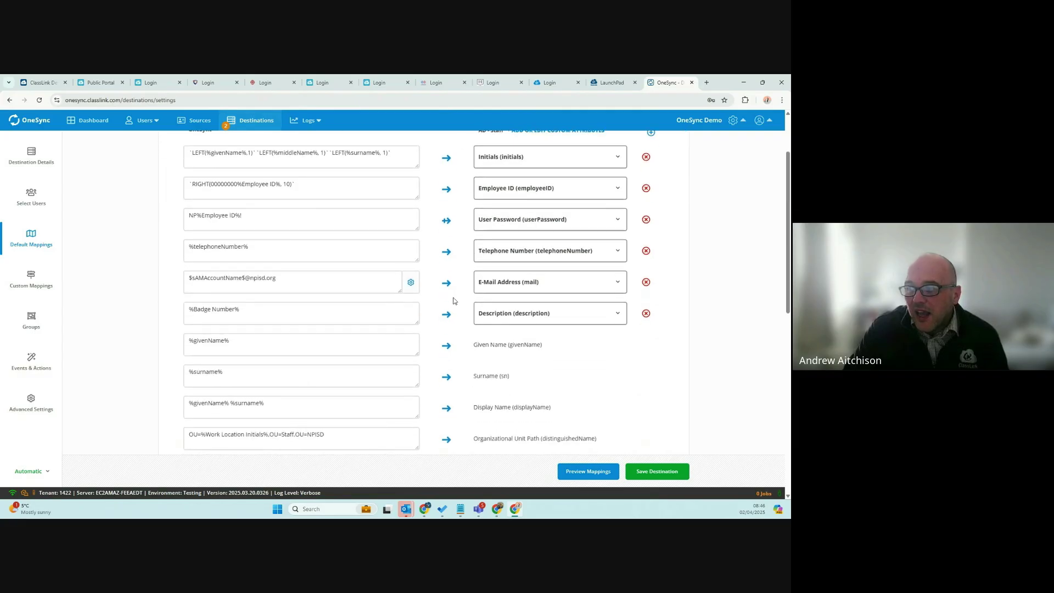
scroll(454, 301, "down", 3)
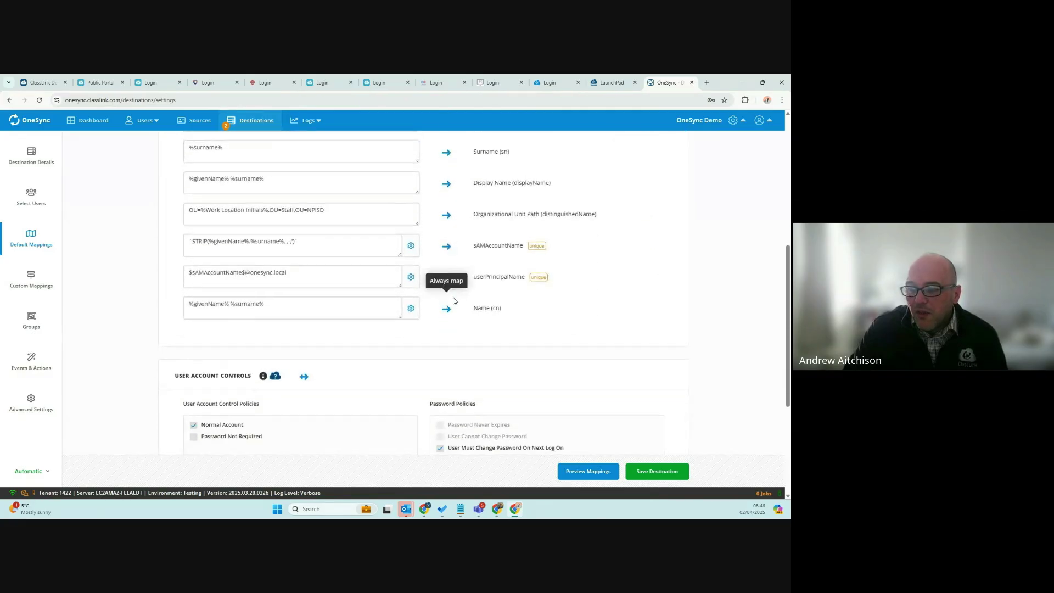
scroll(455, 301, "up", 4)
scroll(453, 300, "up", 2)
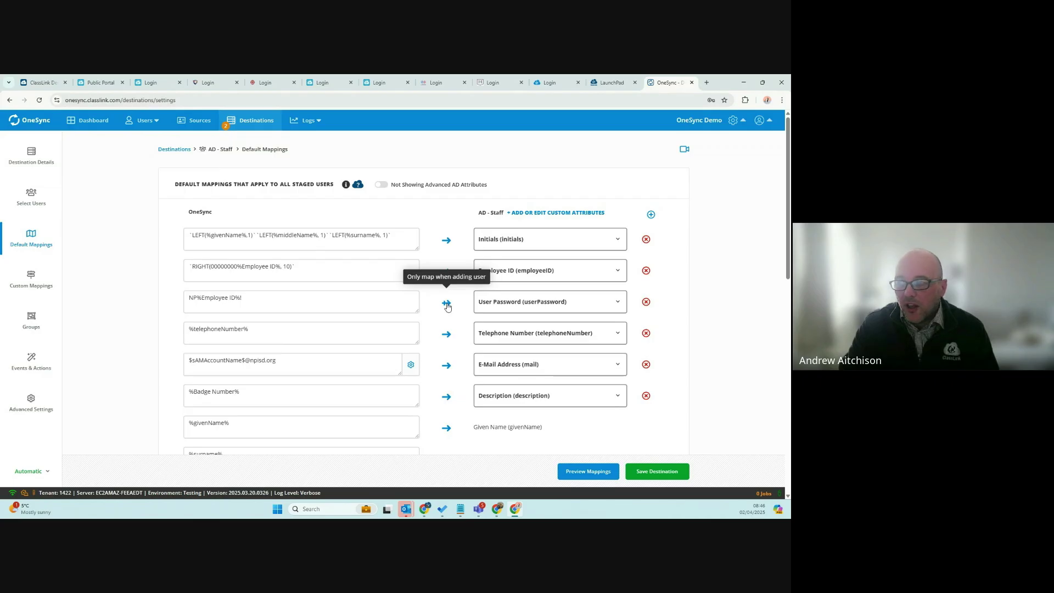
left_click(447, 307)
left_click(447, 313)
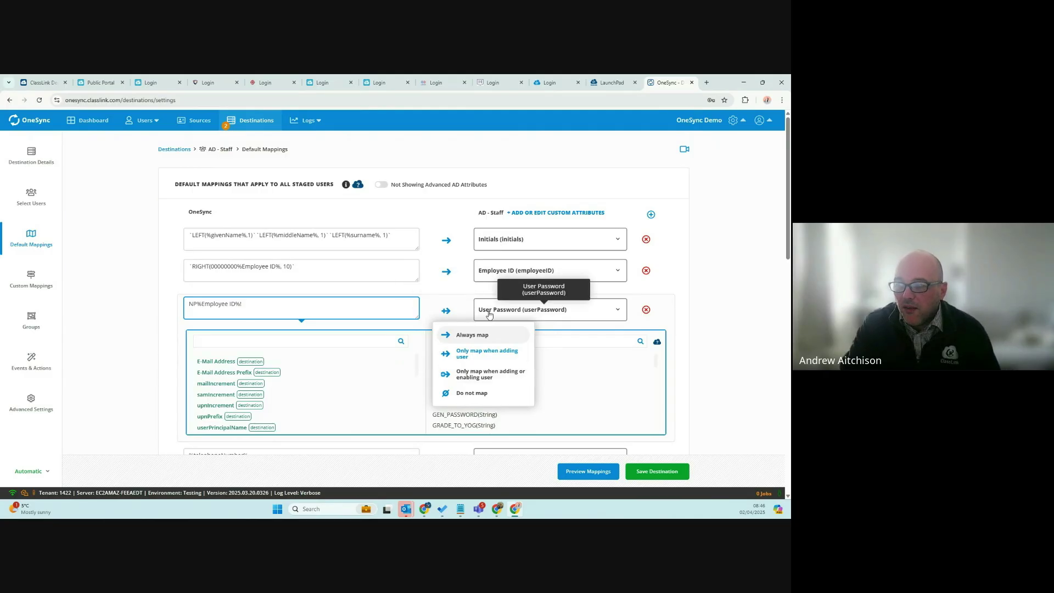
left_click(469, 357)
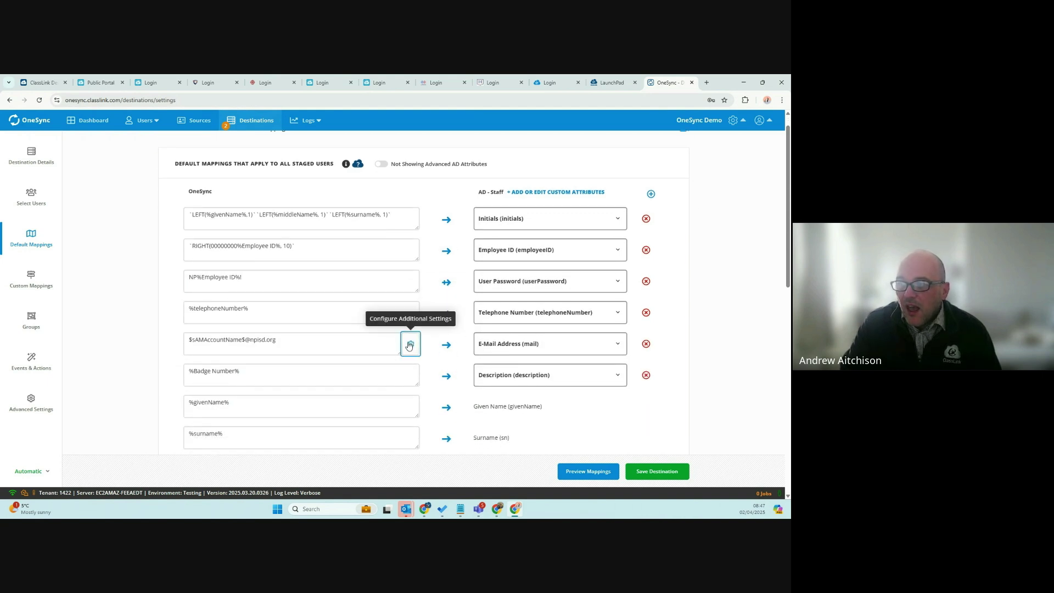
Review the Alternatives, Incrementation and Cross-Domain Check settings of the E-Mail Address mapping and close its configuration.
left_click(410, 344)
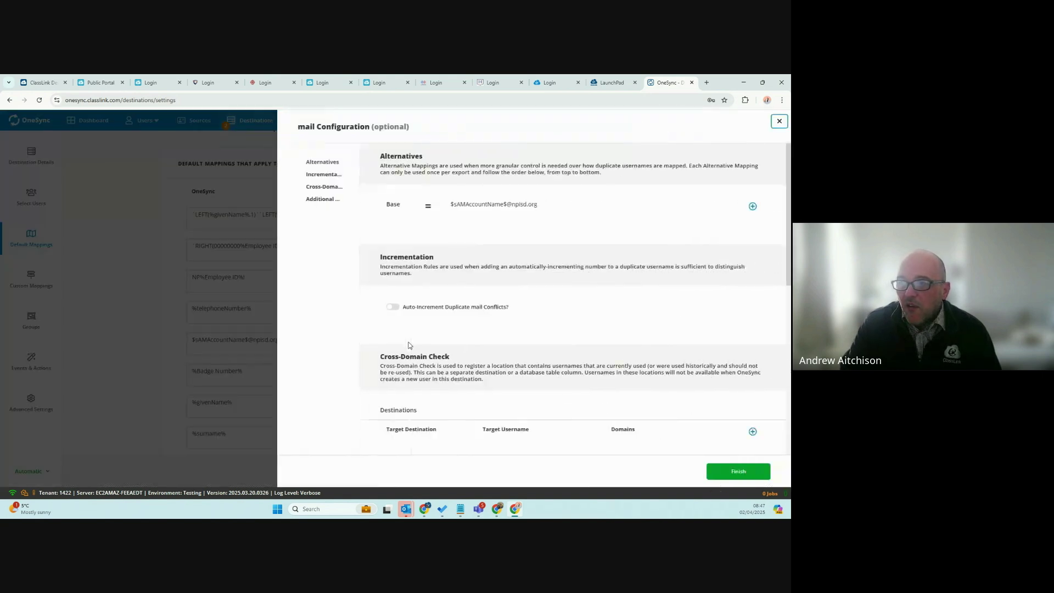
left_click(323, 174)
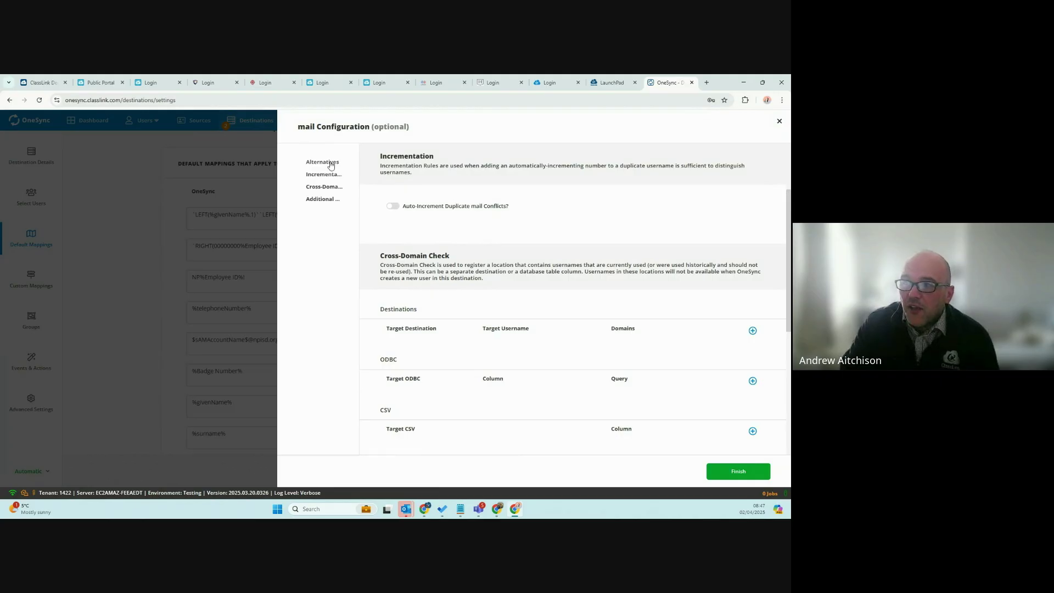
left_click(331, 163)
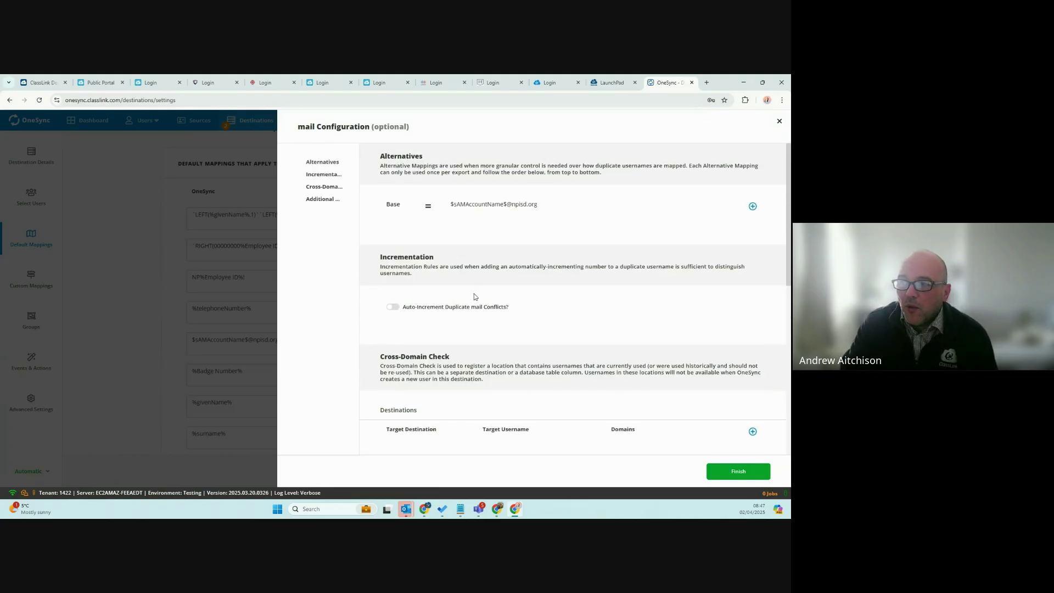
left_click(319, 176)
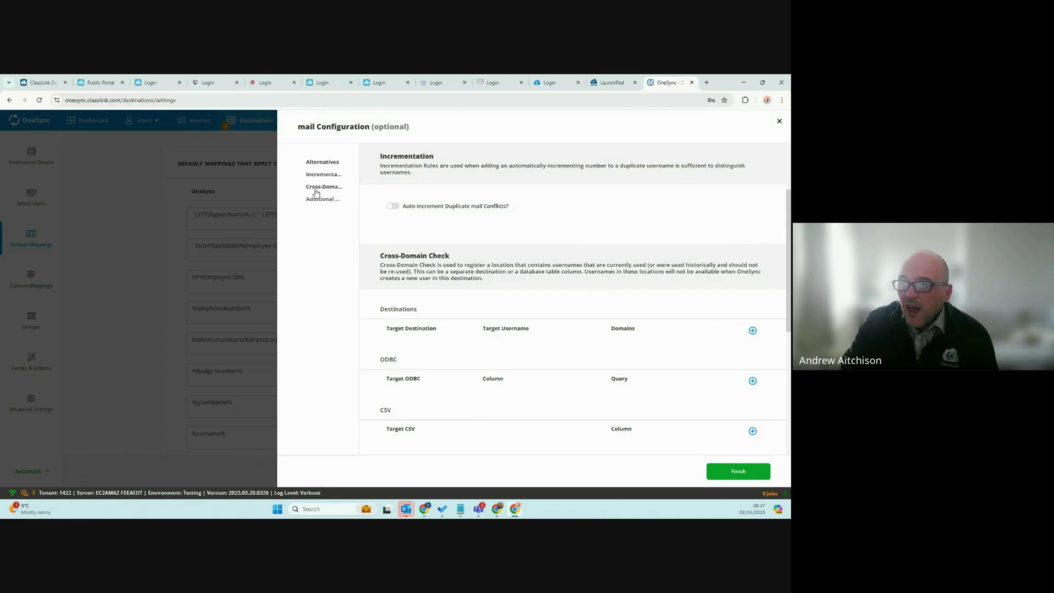
left_click(317, 189)
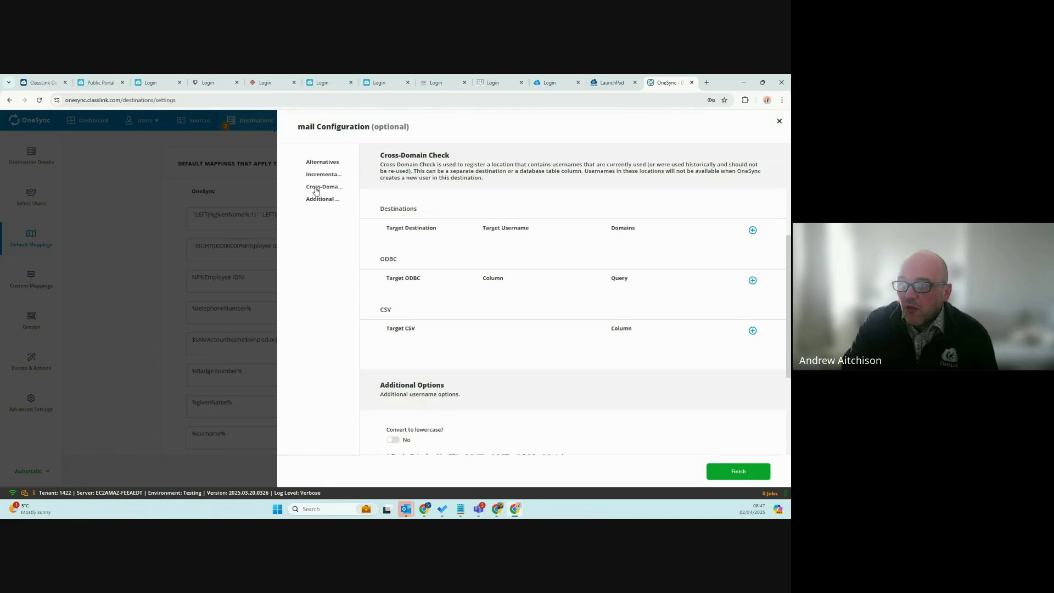
left_click(779, 120)
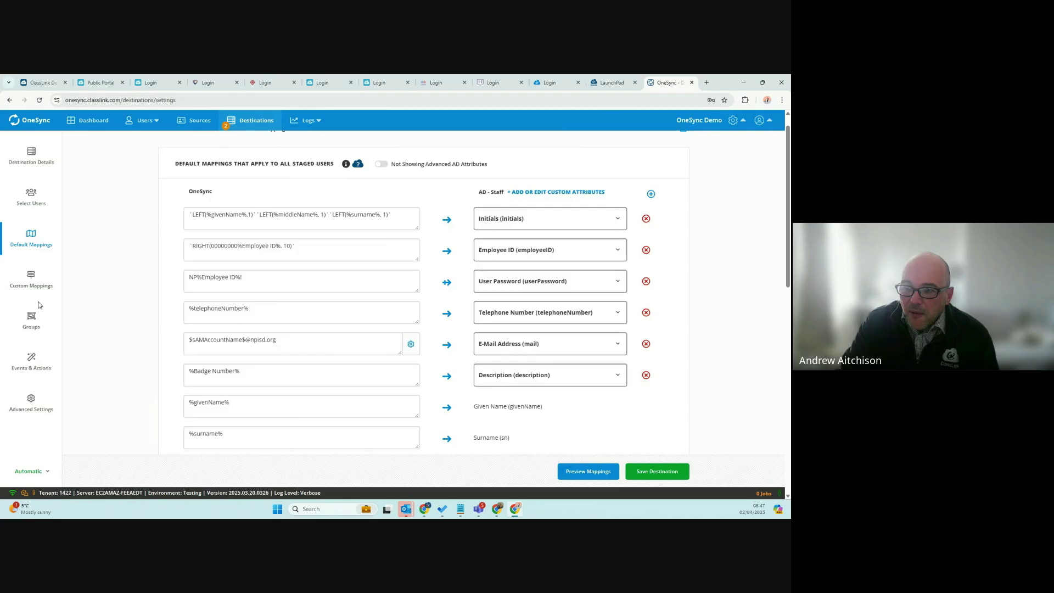
Open the custom mappings of AD - Staff, review the conditions and mappings sections of a blank custom mapping, and discard it.
left_click(34, 281)
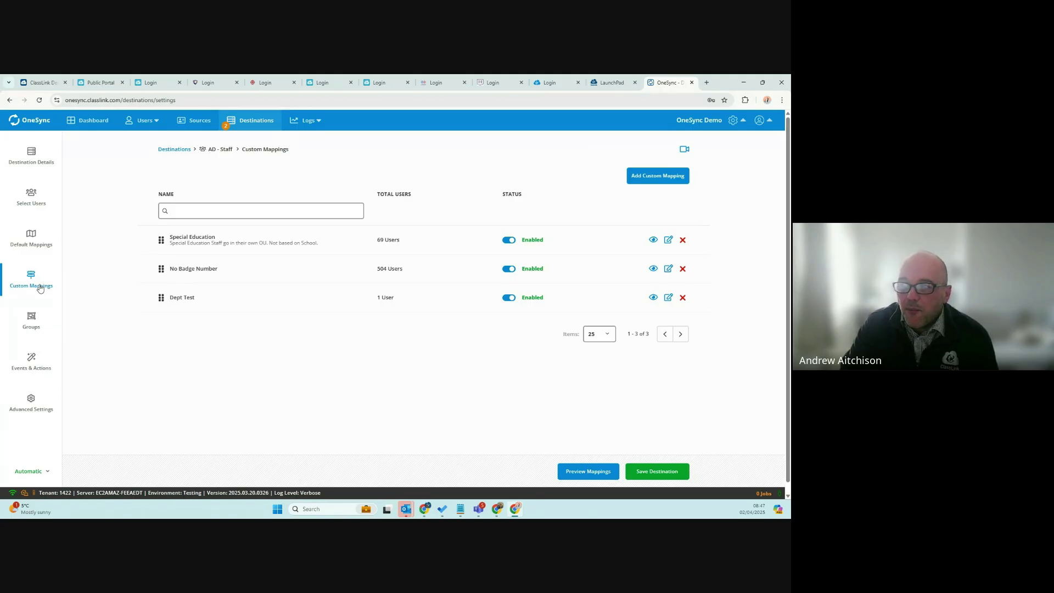
left_click(658, 176)
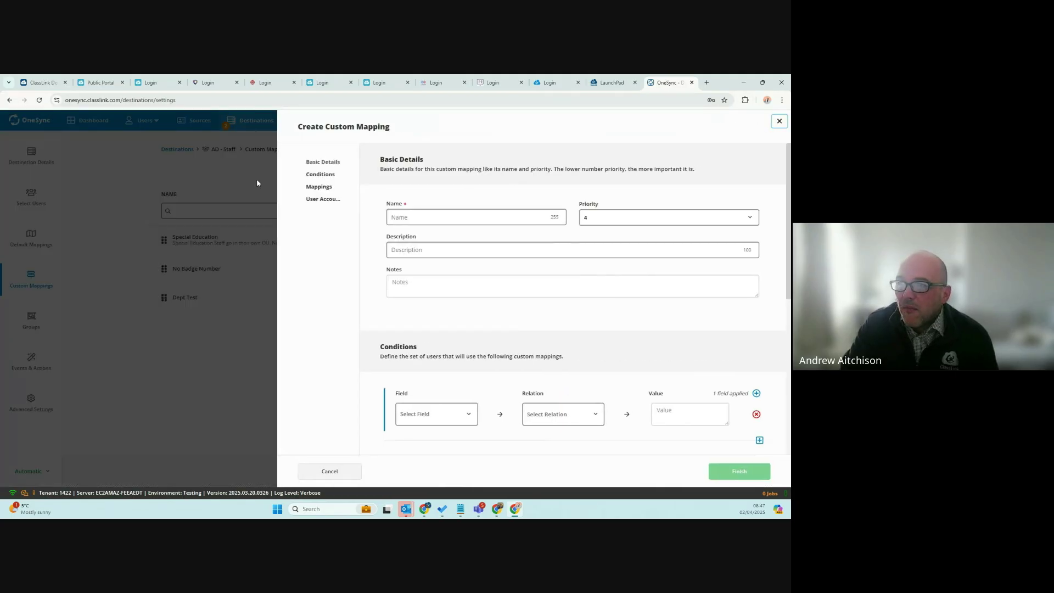
left_click(320, 176)
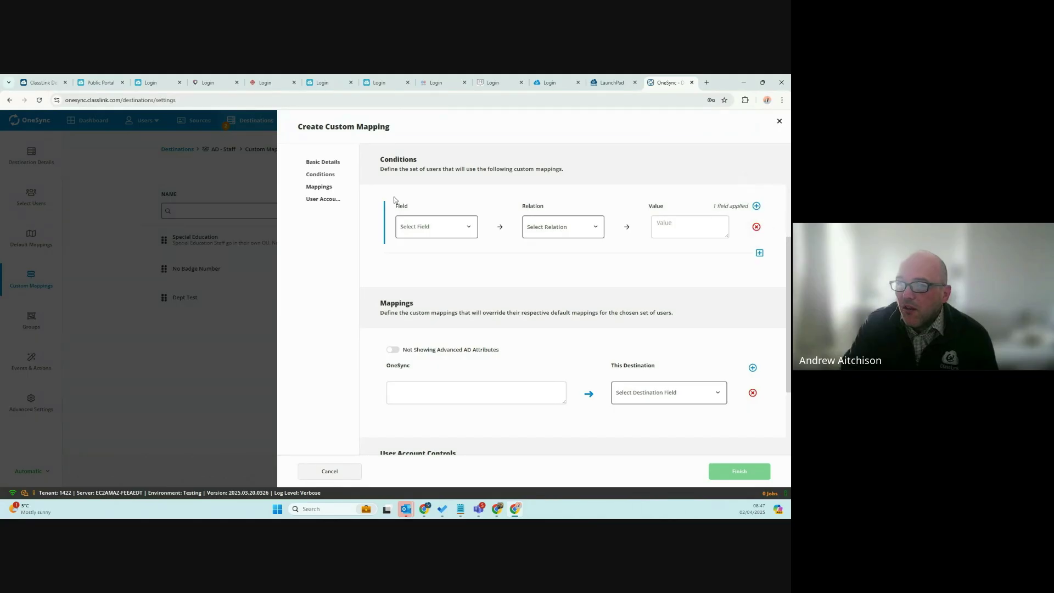
left_click(311, 188)
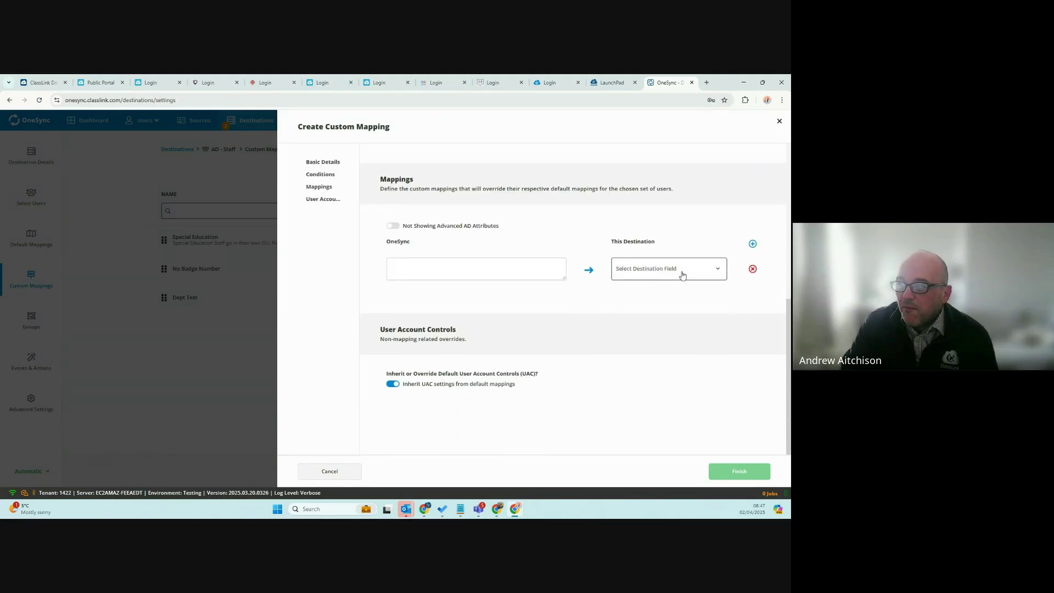
left_click(780, 122)
left_click(346, 318)
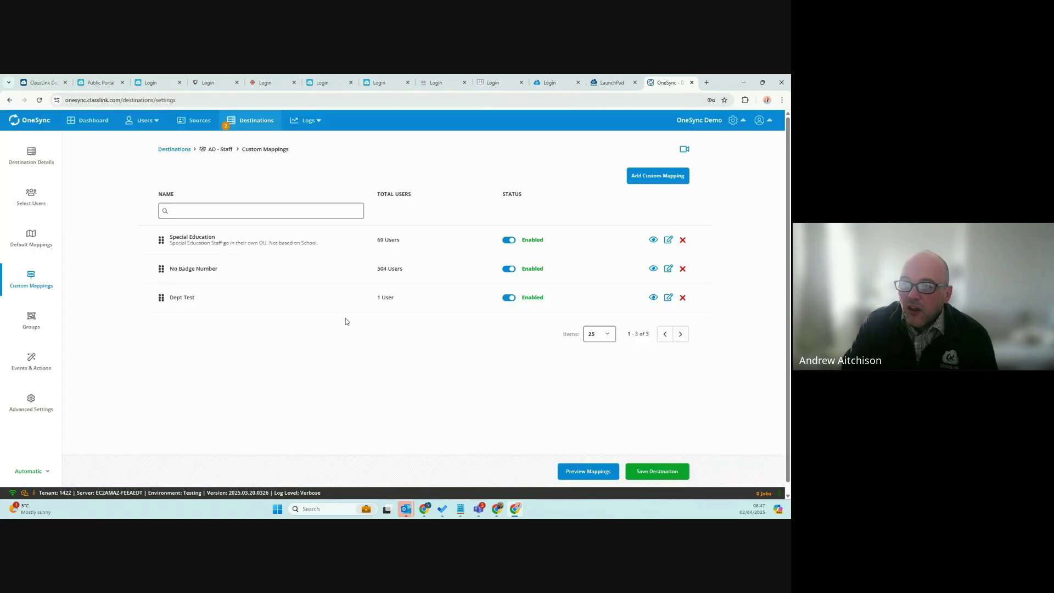
Open the AD - Staff groups, review the conditions and actions sections of a blank group mapping, and discard it.
left_click(32, 319)
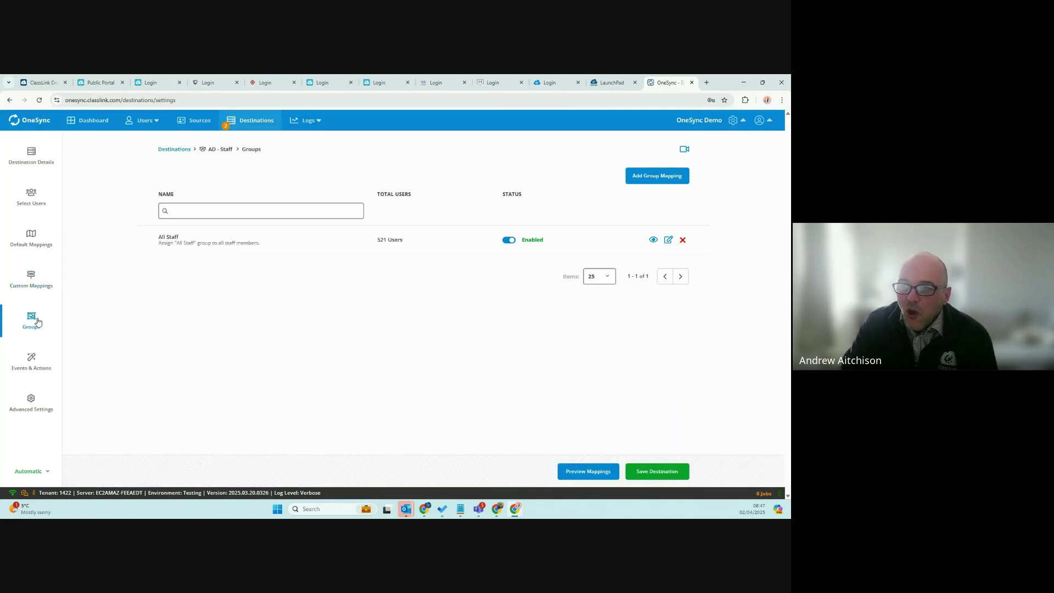
left_click(645, 184)
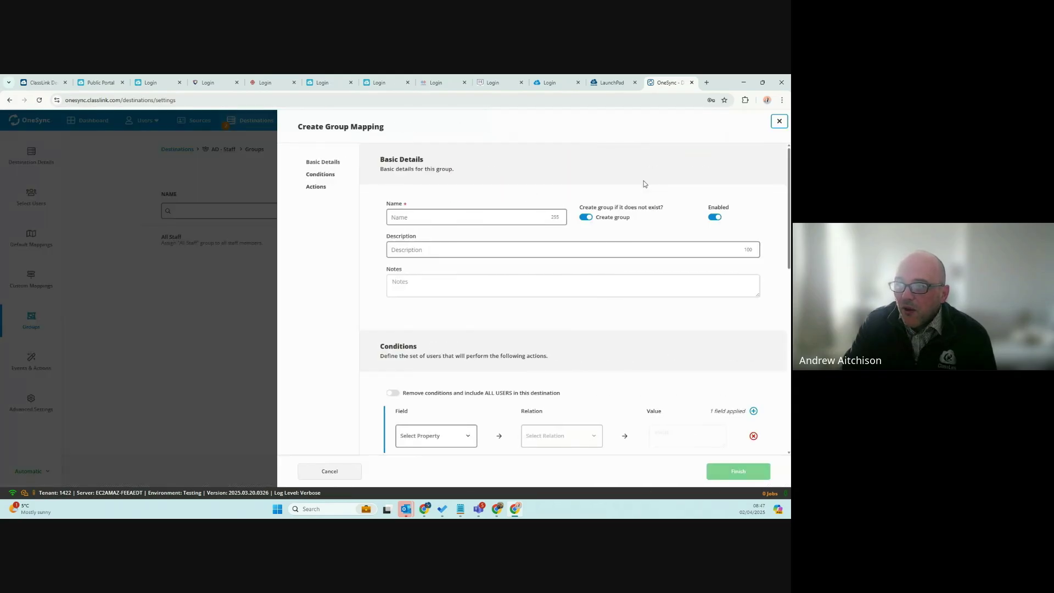
left_click(327, 179)
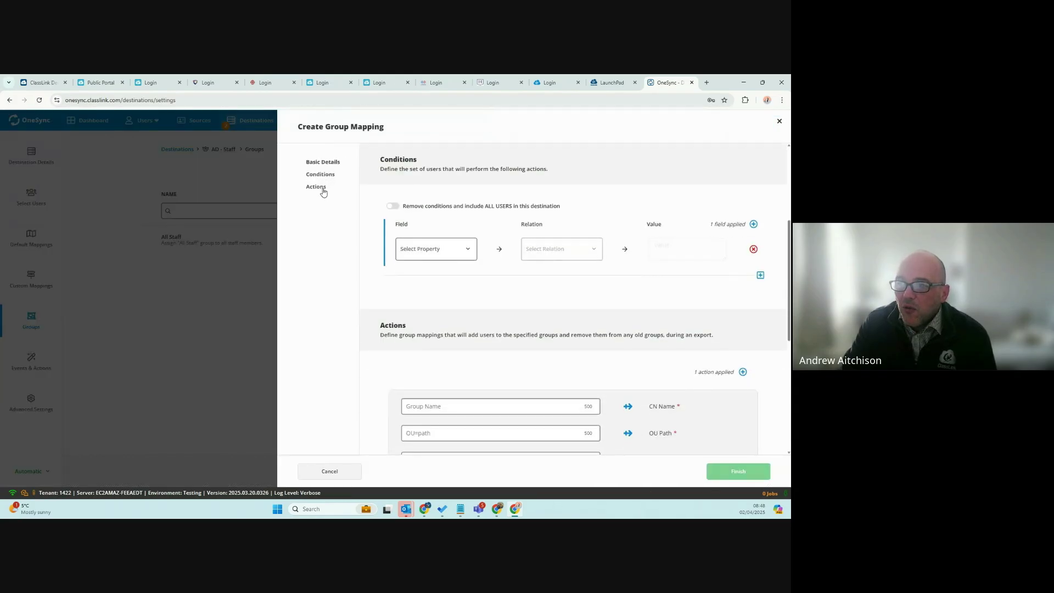
left_click(320, 188)
left_click(779, 123)
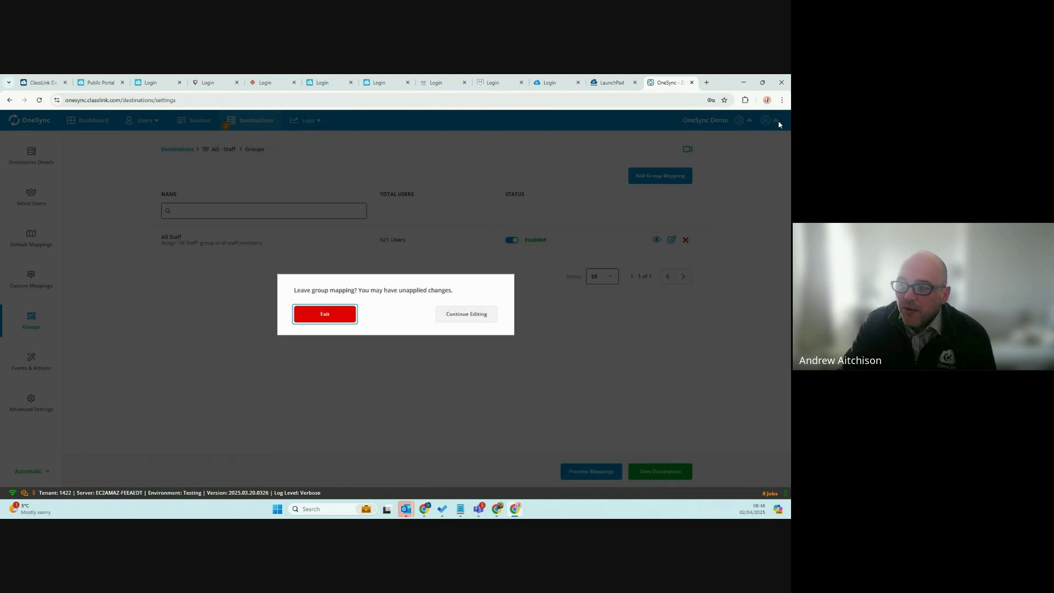
left_click(351, 312)
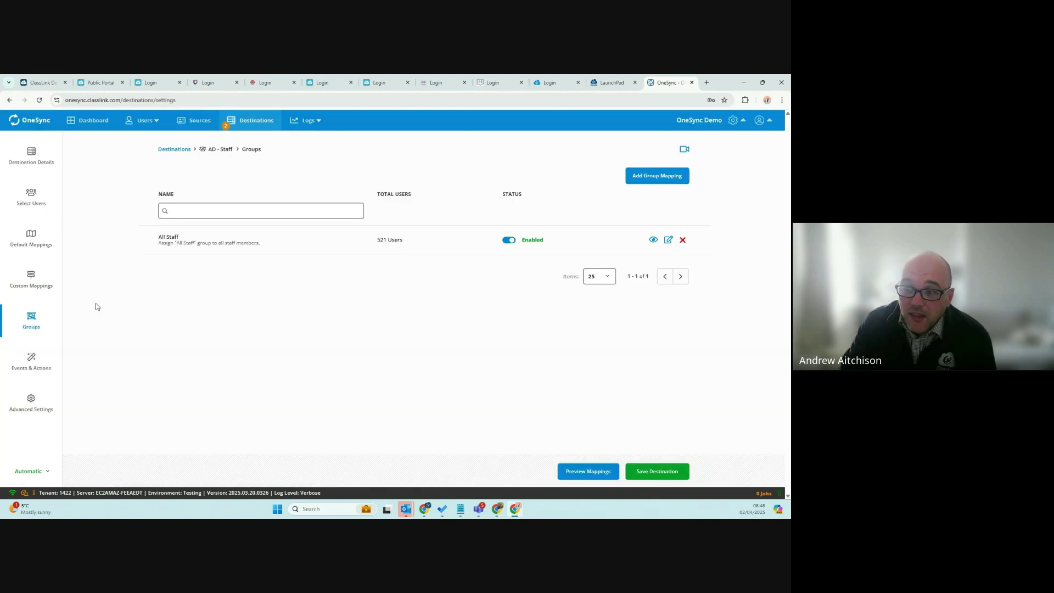
Open the Disable Users On Disable event of AD - Staff and review its conditions, configured actions and available action types.
left_click(31, 367)
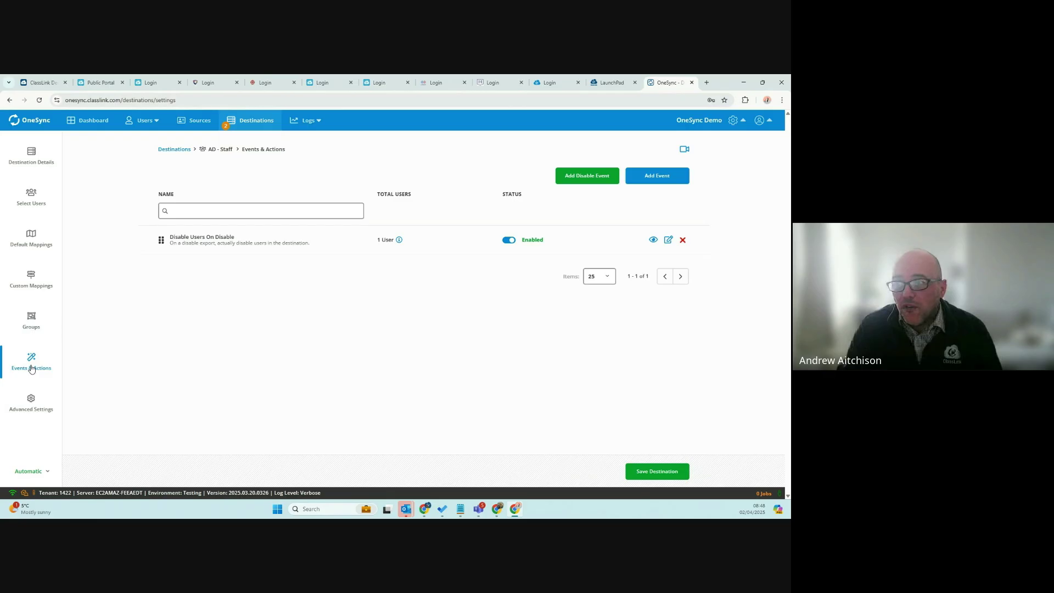
left_click(196, 242)
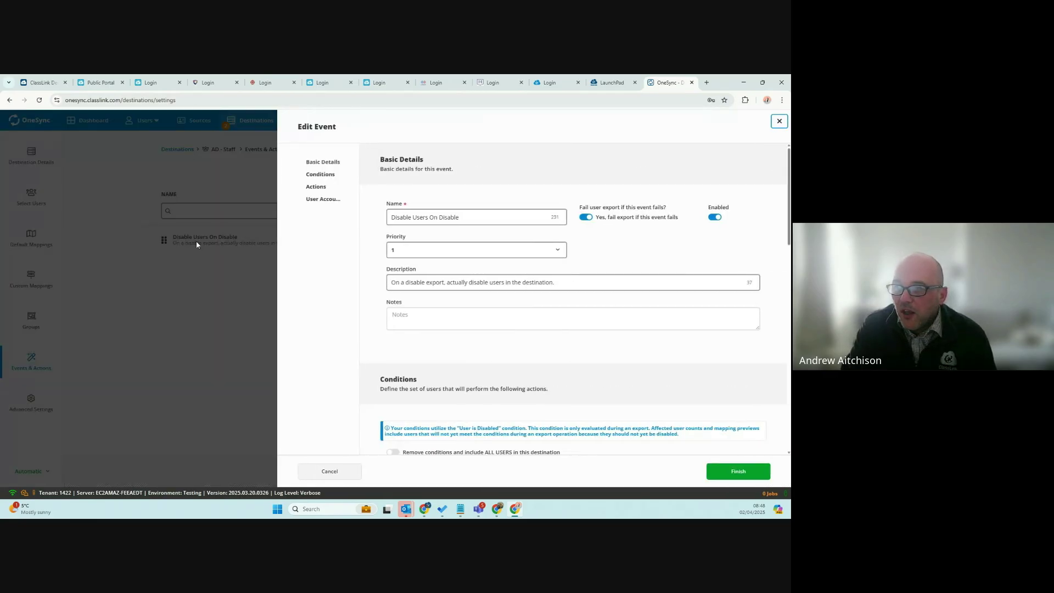
left_click(322, 177)
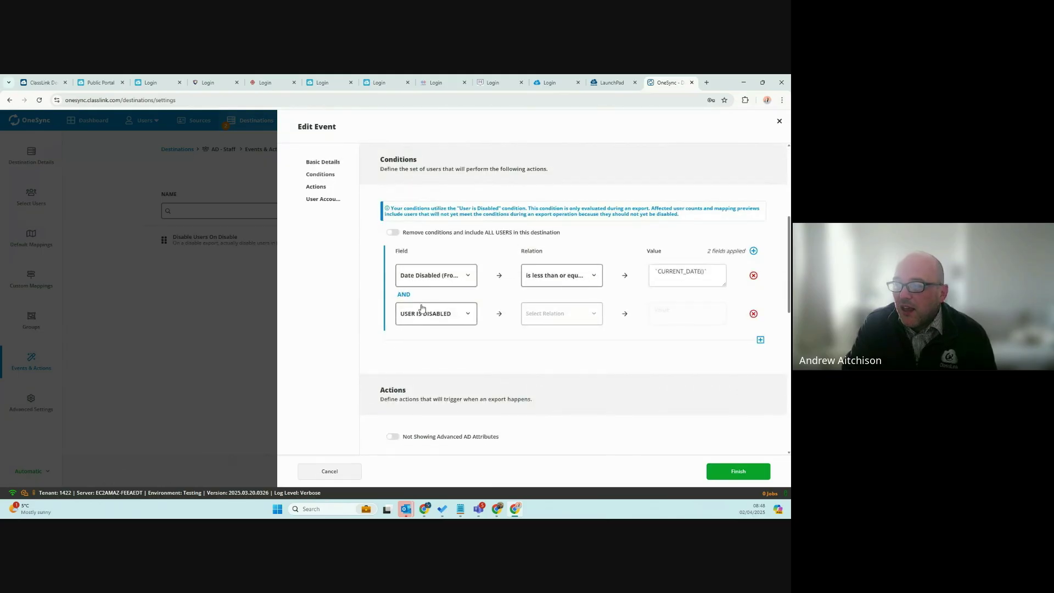
scroll(406, 353, "down", 3)
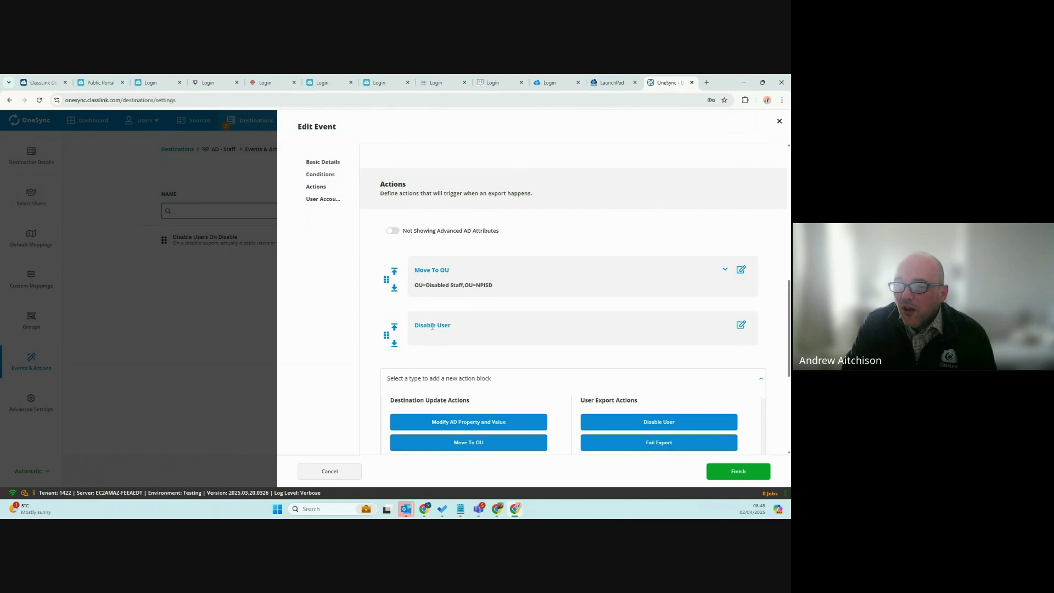
scroll(432, 326, "down", 4)
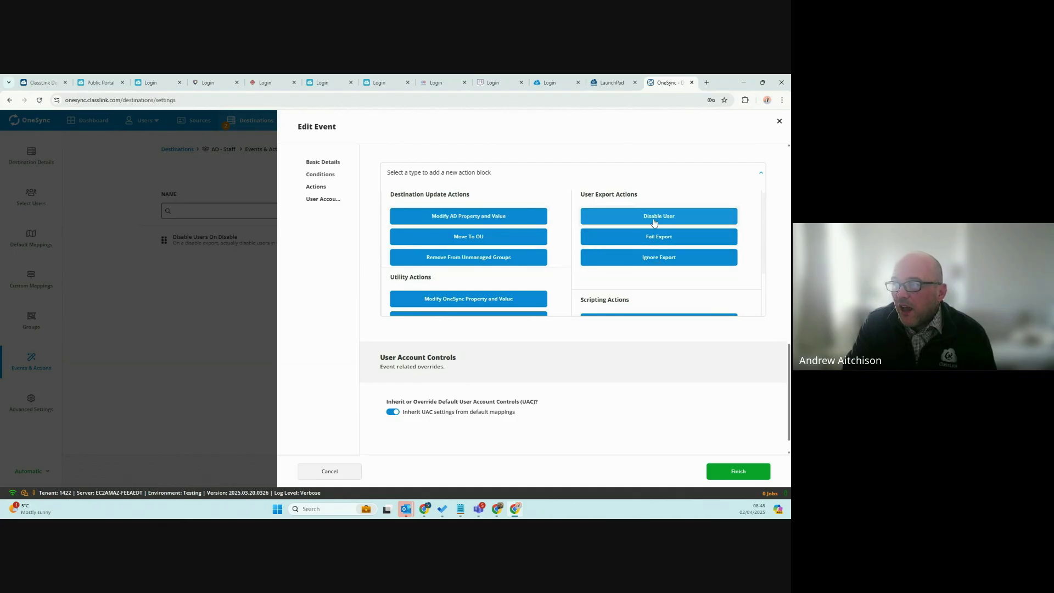
scroll(629, 250, "down", 2)
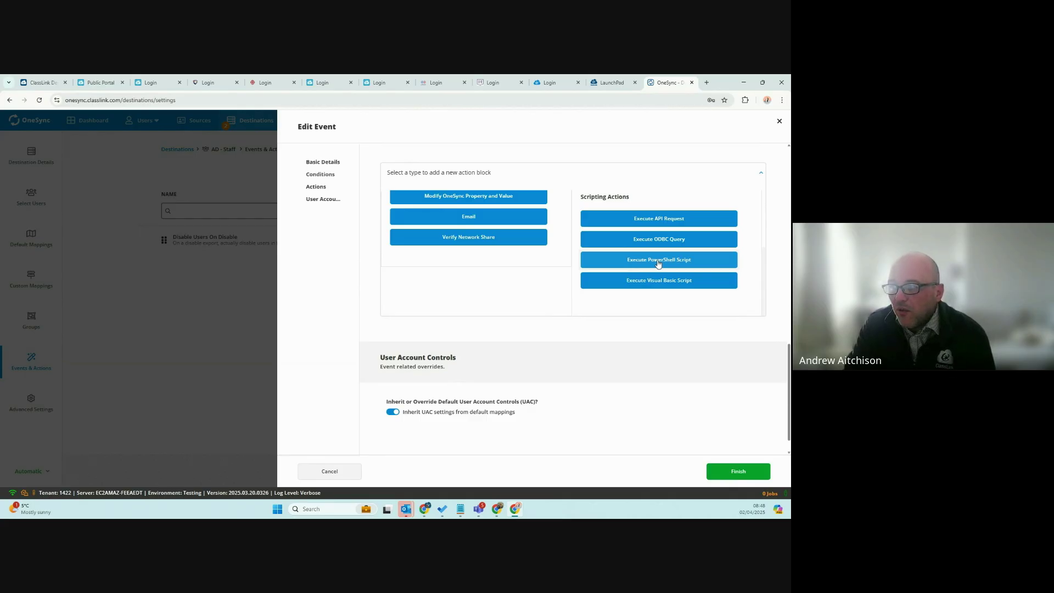
Add an Email action to the event, browse the fields available for its email body, and exit without applying the changes.
left_click(461, 218)
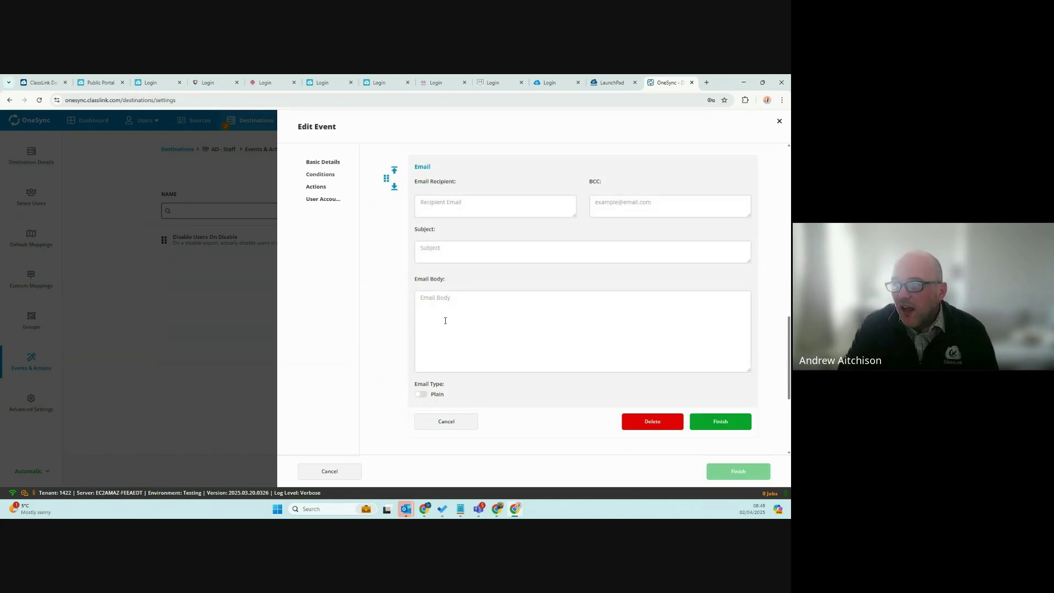
left_click(444, 309)
scroll(444, 433, "down", 3)
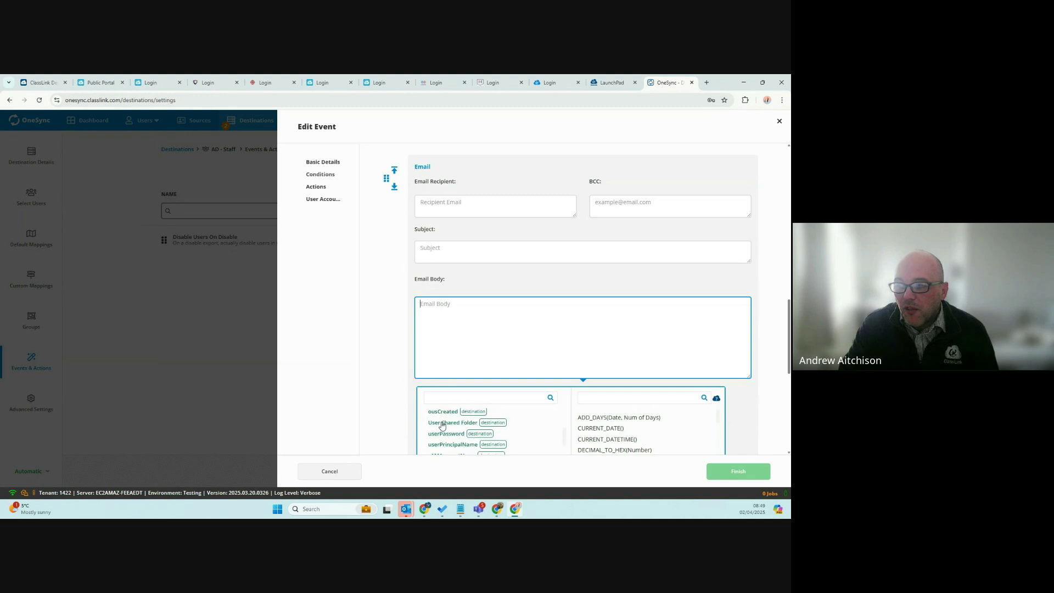
scroll(446, 434, "down", 5)
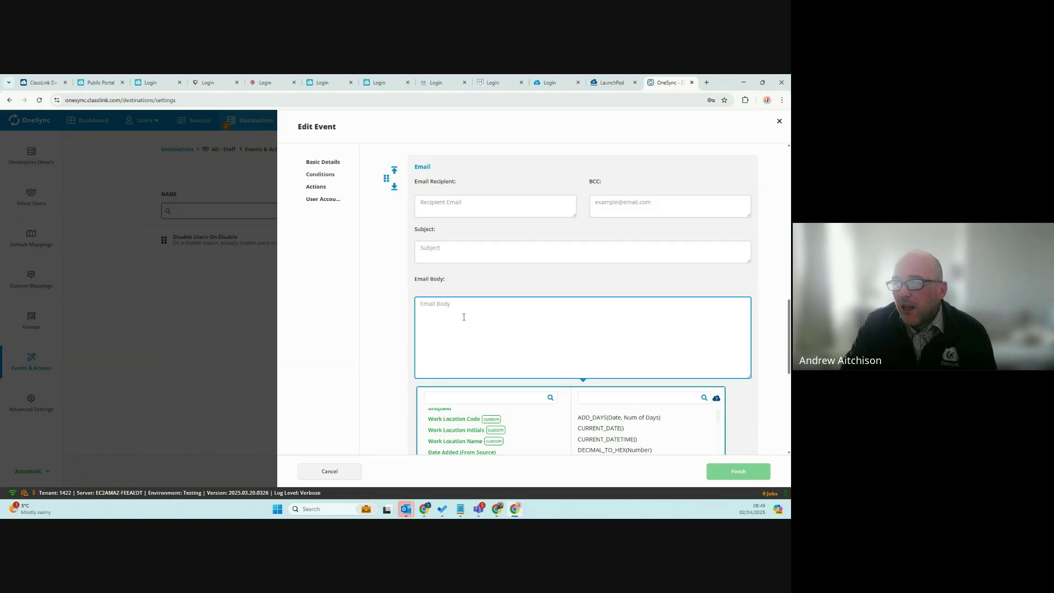
left_click(779, 120)
left_click(330, 313)
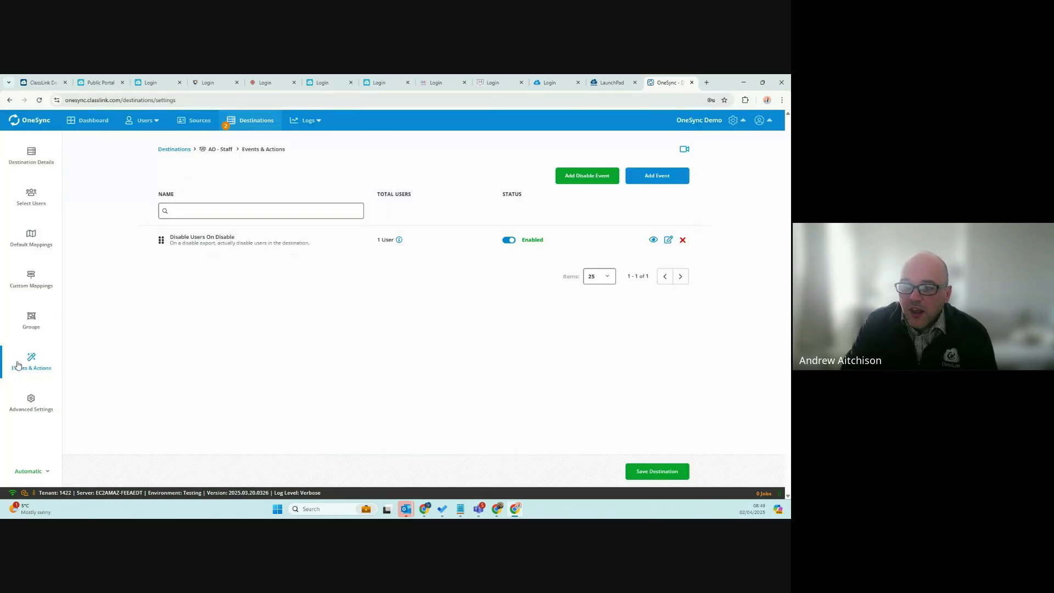
Open the events of the GSuite Staff destination, review the action types offered for a new event, and discard that event.
left_click(242, 122)
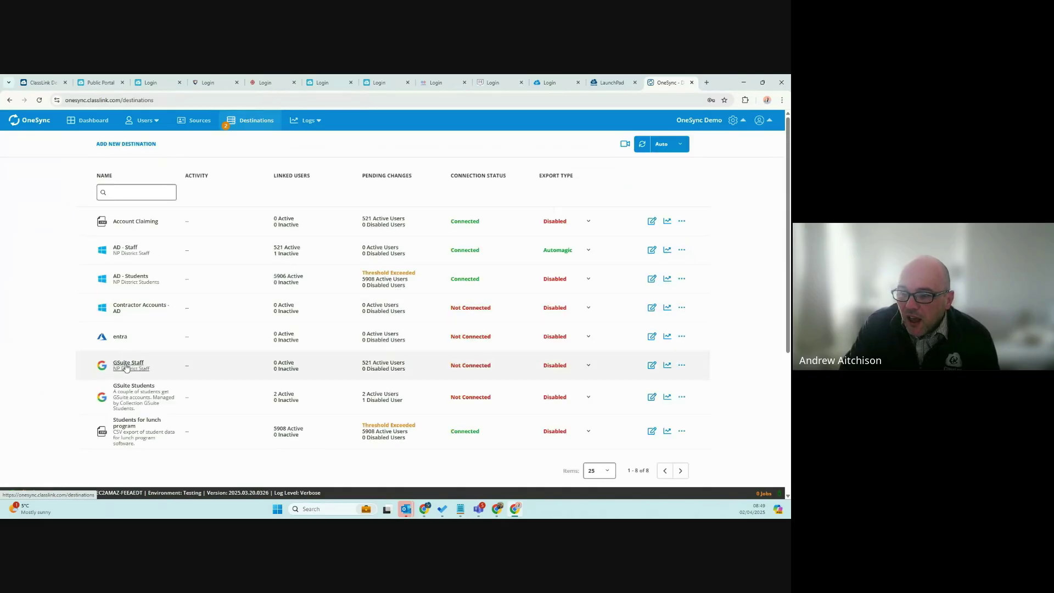
left_click(127, 365)
left_click(56, 371)
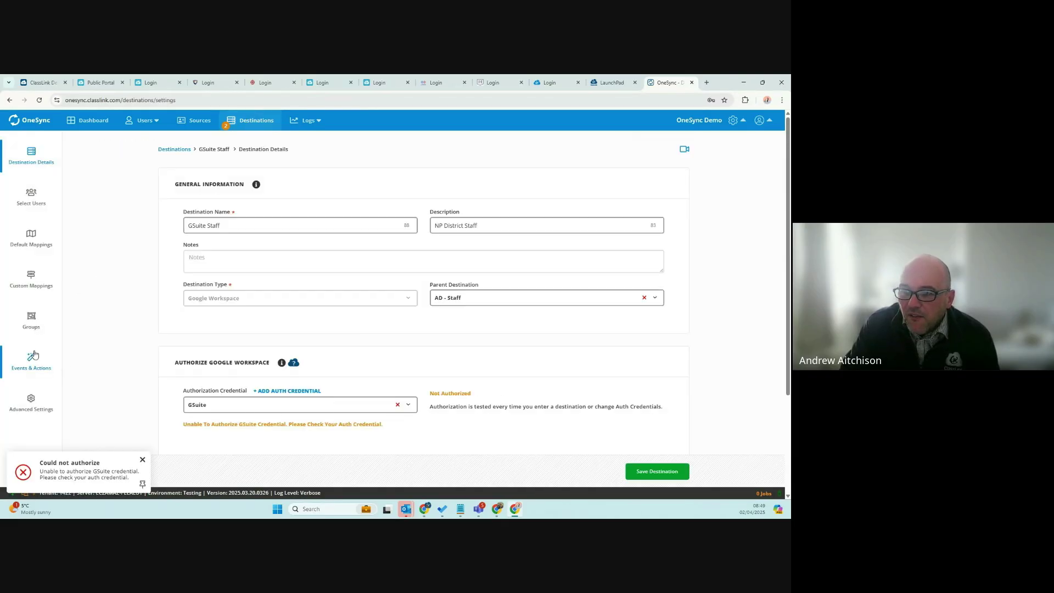
left_click(656, 176)
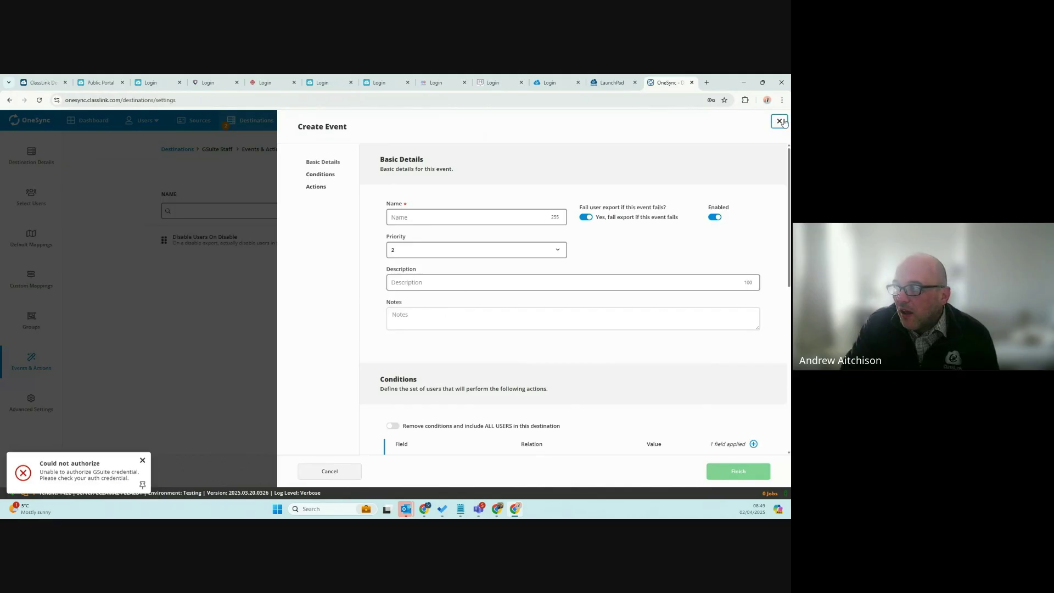
scroll(575, 359, "down", 8)
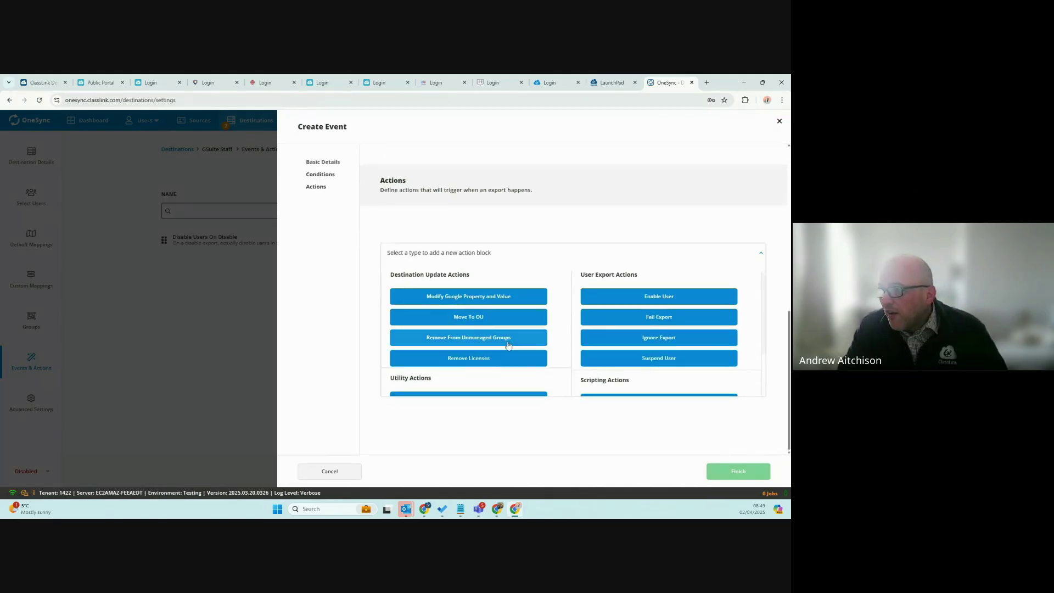
scroll(488, 362, "down", 1)
scroll(483, 351, "down", 3)
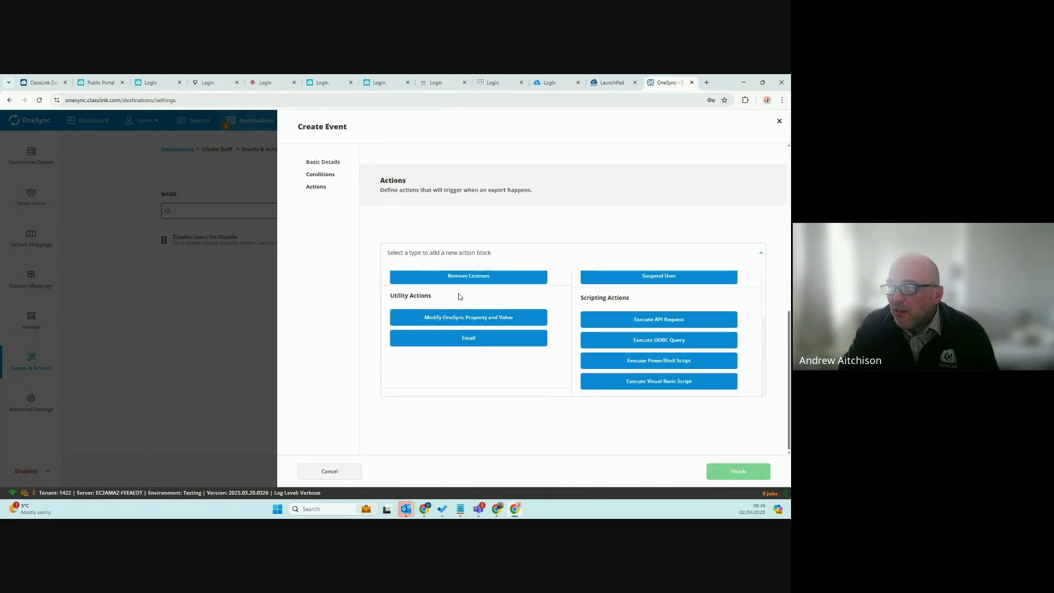
scroll(459, 293, "up", 1)
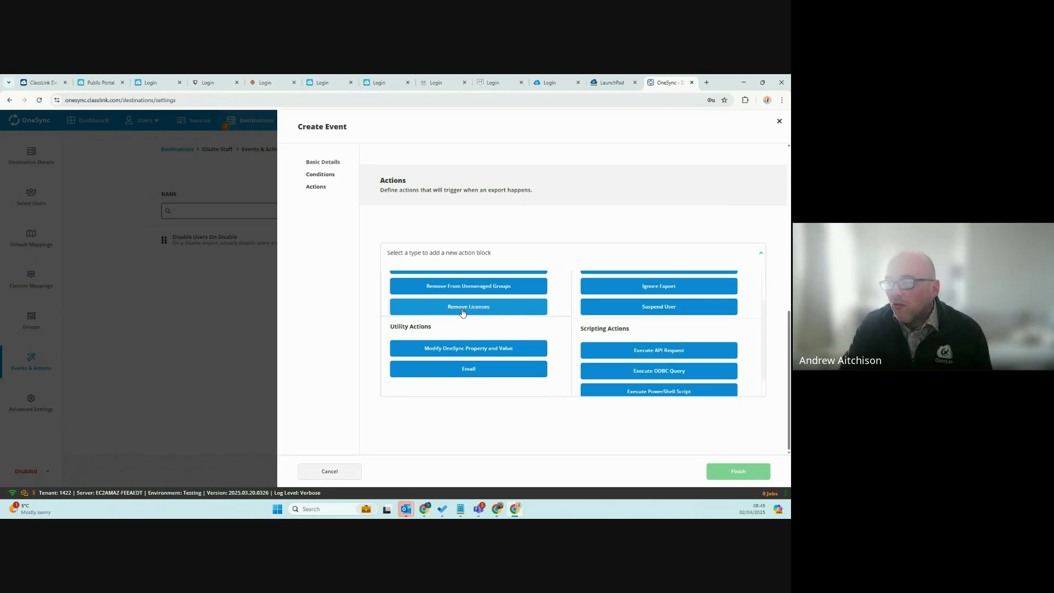
left_click(779, 122)
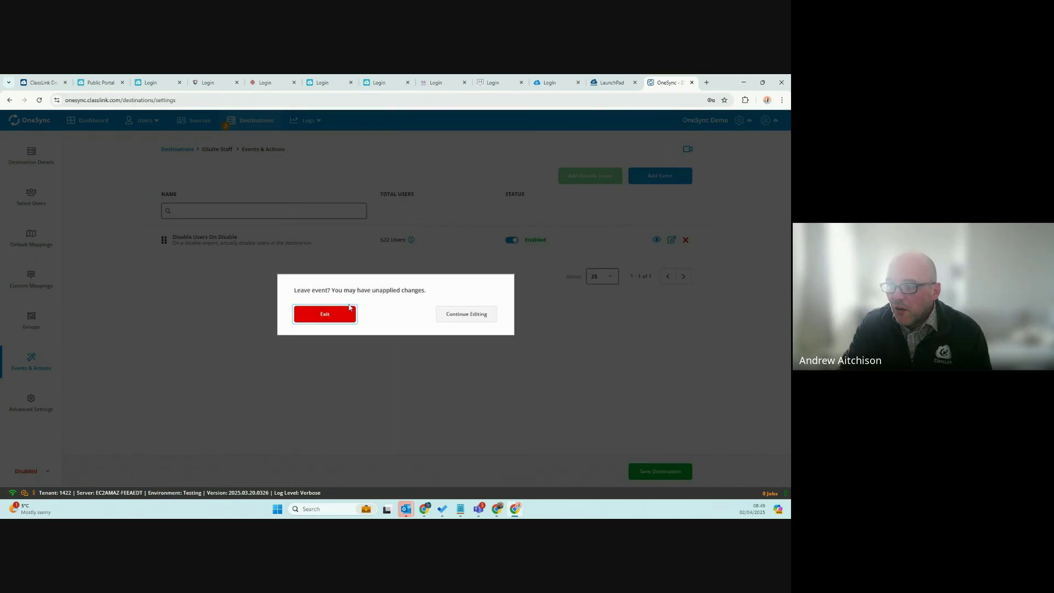
left_click(331, 316)
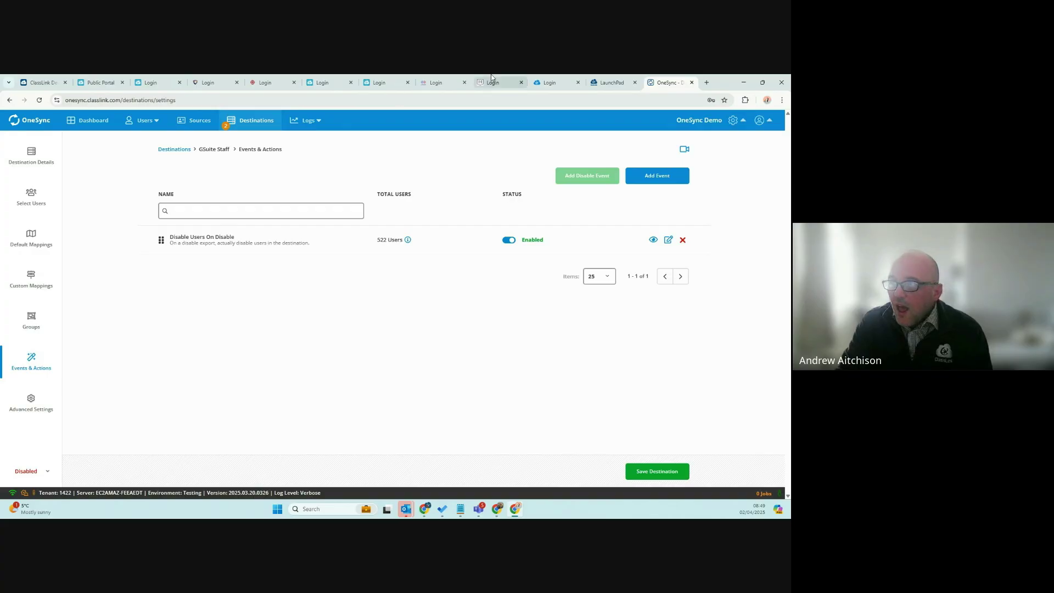
Close OneSync, search LaunchPad for "roster", and open ClassLink Roster Server, signing in through LaunchPad.
left_click(692, 83)
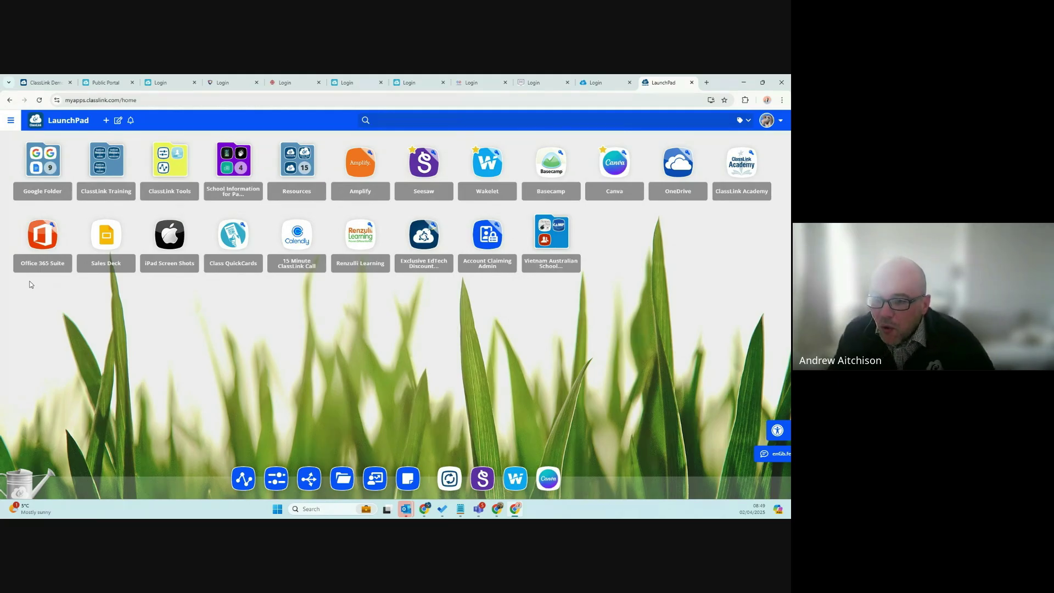
left_click(423, 120)
type("roster")
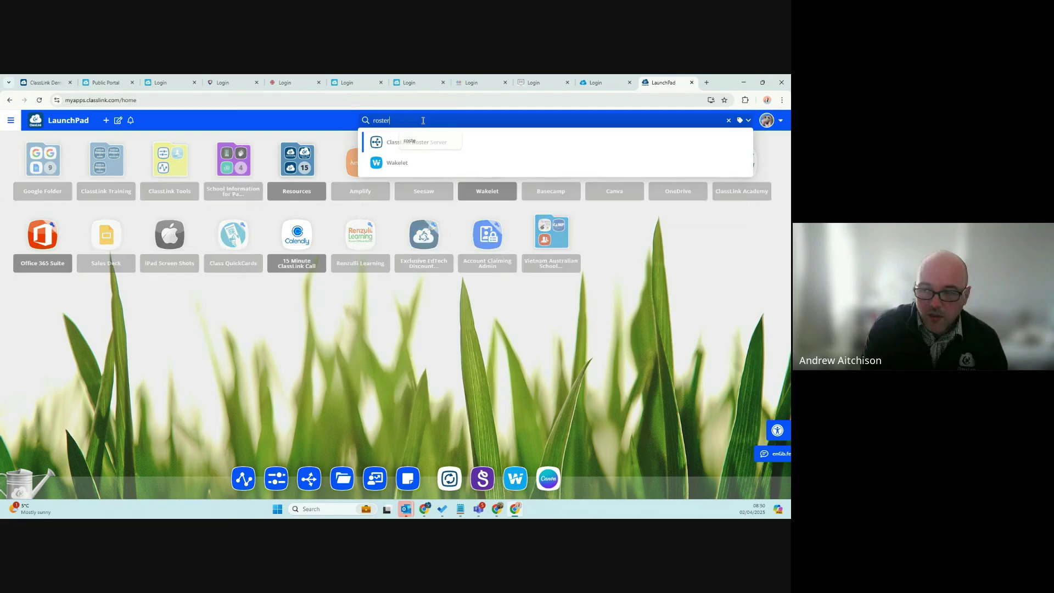
left_click(422, 144)
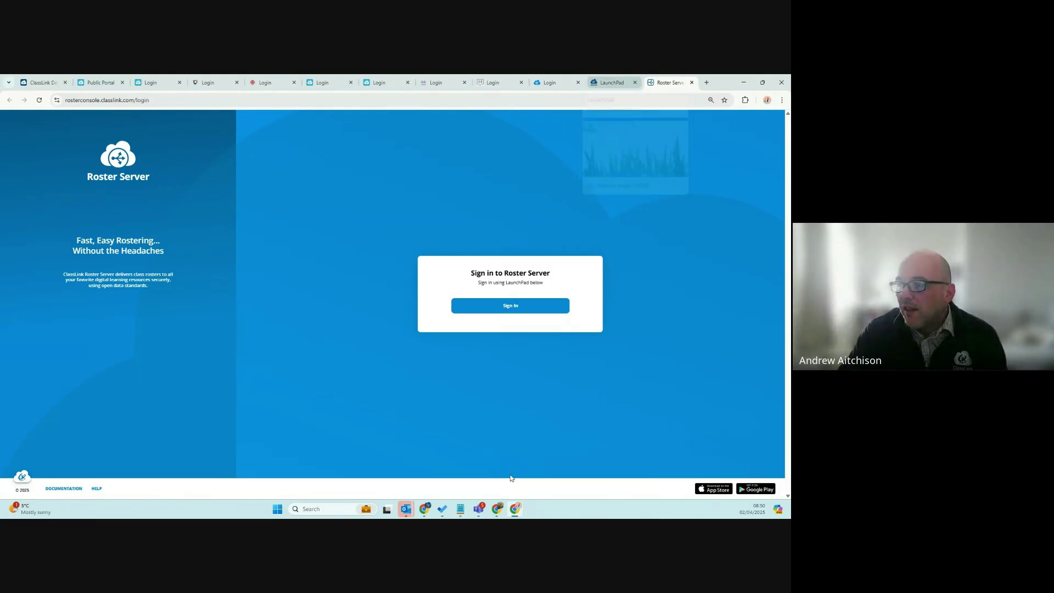
left_click(521, 304)
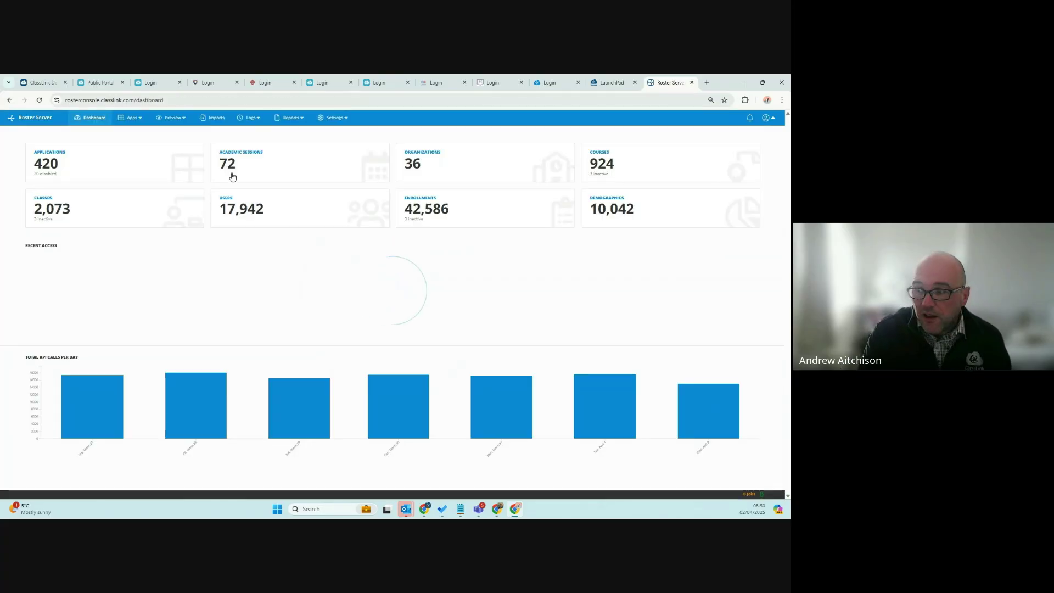
Open the Imports page and bring up the SIS details of the Aeries import.
key("ctrl+plus")
key("ctrl+plus")
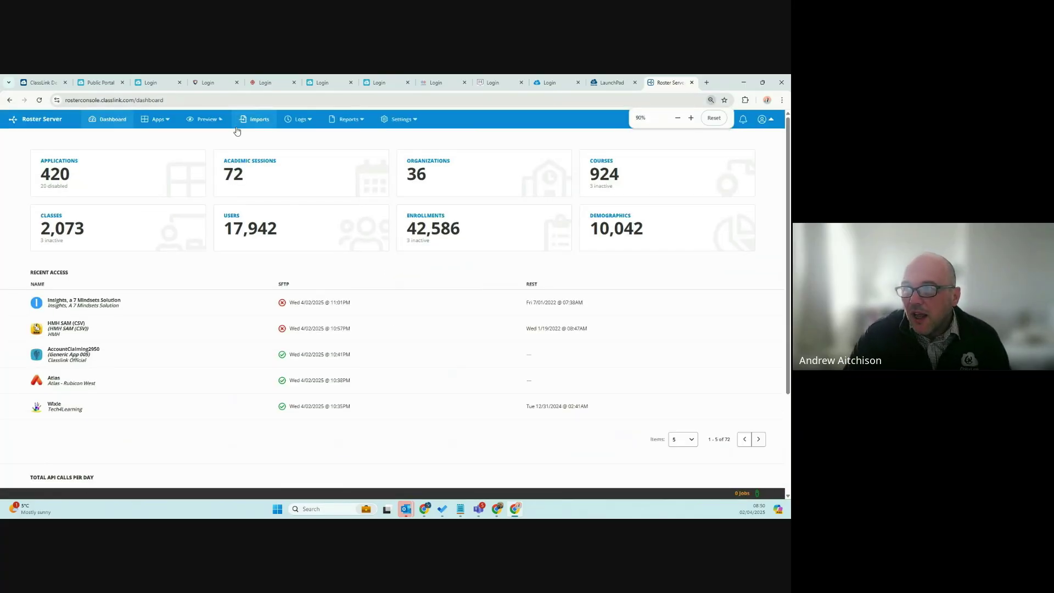
left_click(259, 120)
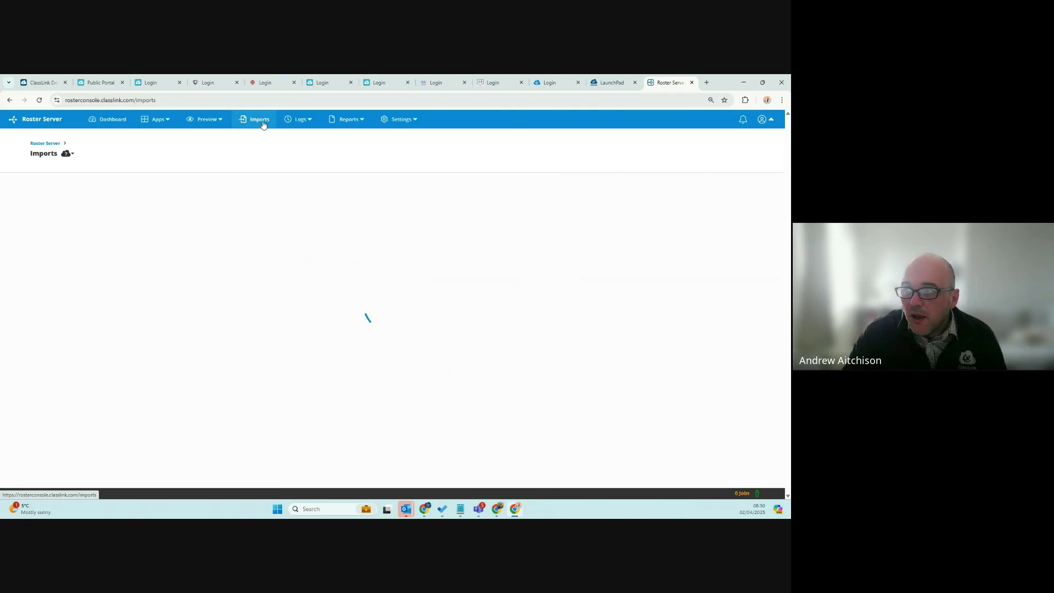
left_click(208, 119)
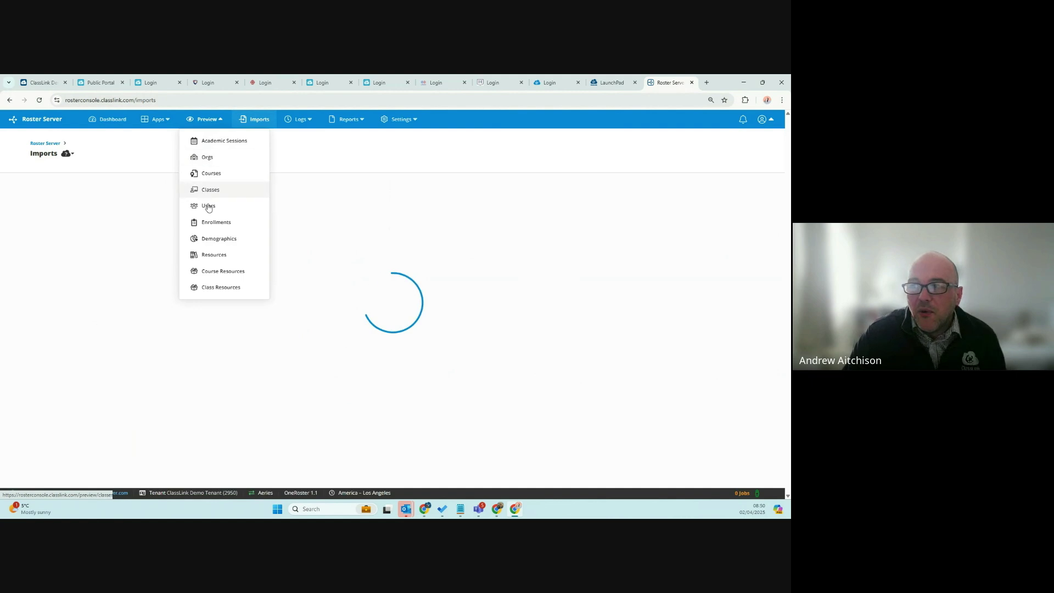
left_click(418, 242)
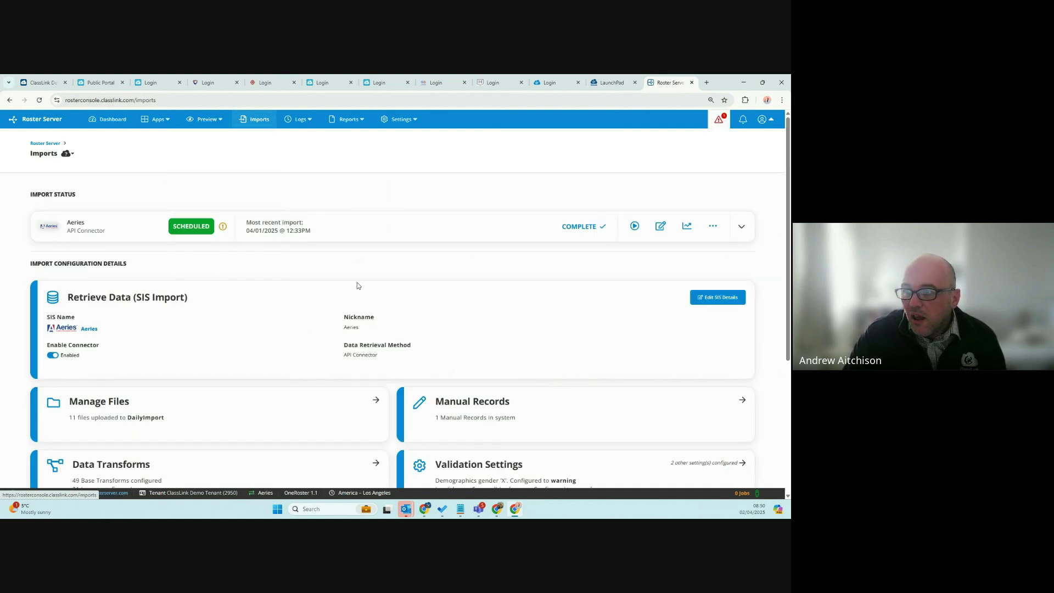
left_click(190, 227)
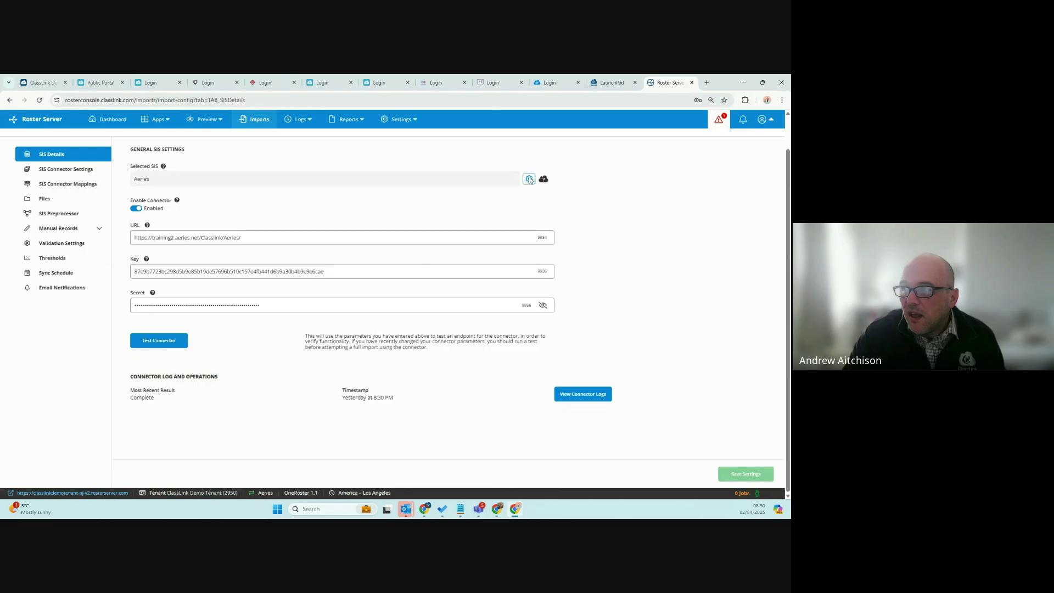
Browse the full list of selectable SIS systems for the import and cancel without changing the selection.
left_click(529, 179)
scroll(428, 256, "down", 3)
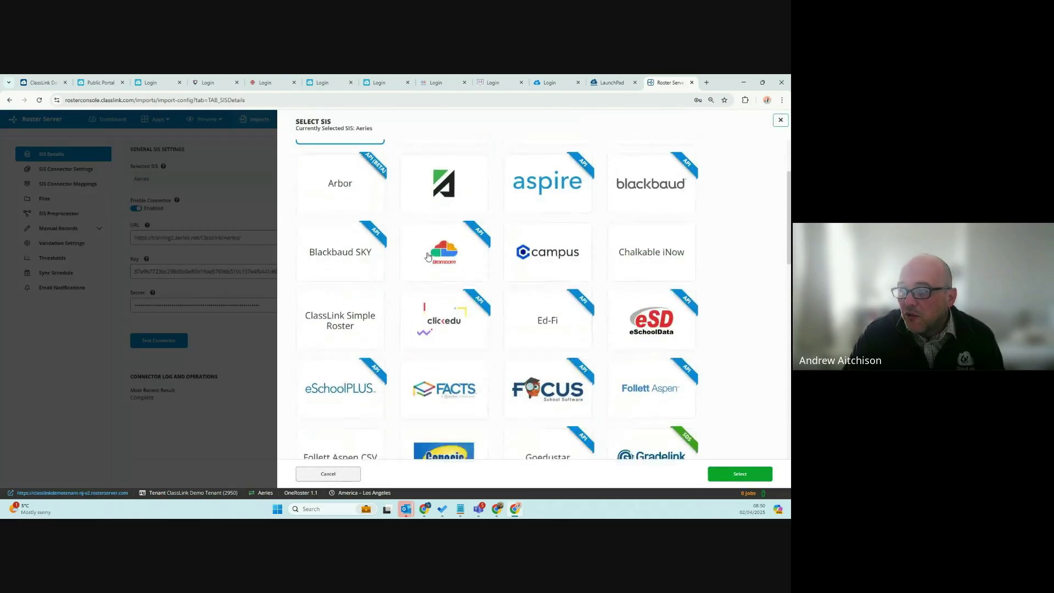
scroll(532, 234, "up", 3)
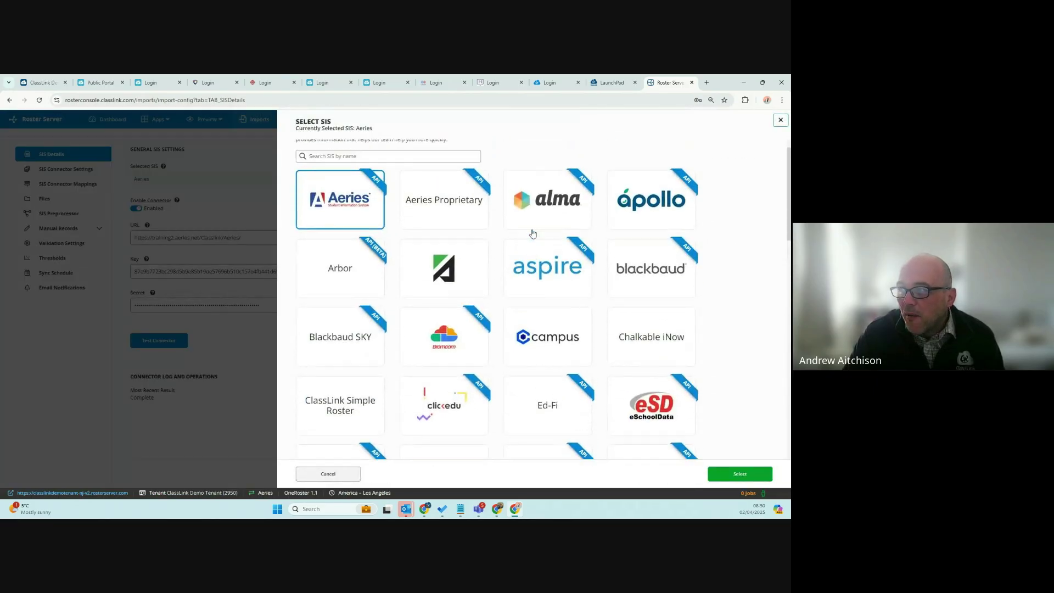
scroll(383, 255, "down", 1)
scroll(363, 263, "down", 5)
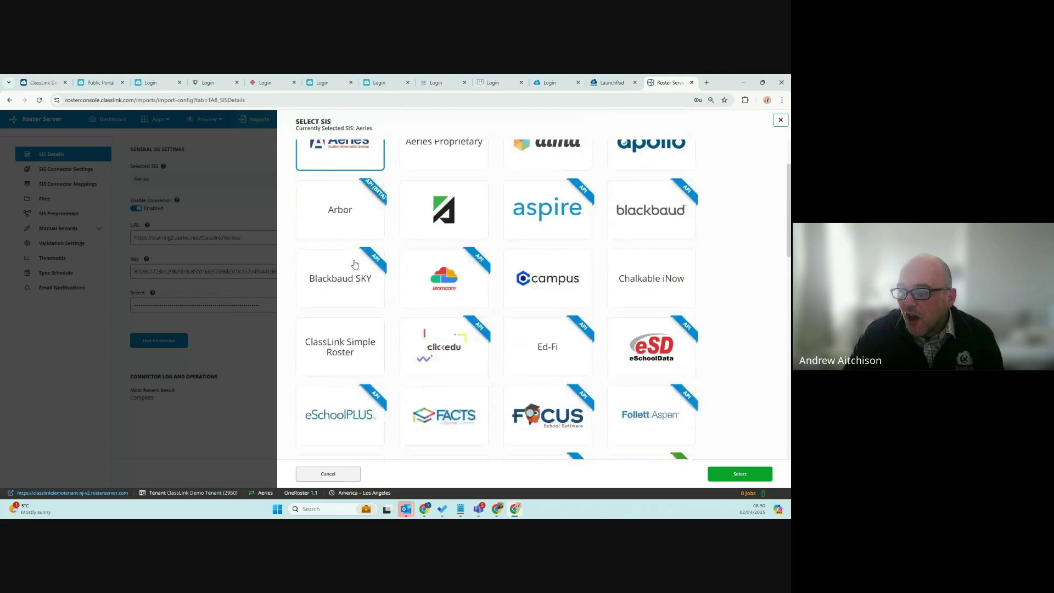
scroll(390, 264, "down", 1)
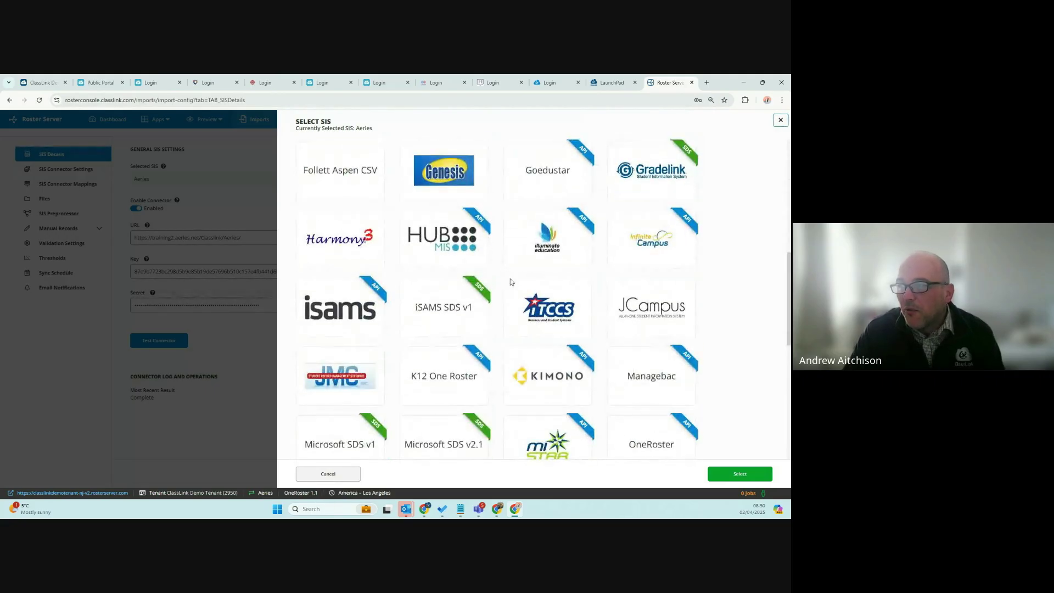
scroll(521, 311, "down", 4)
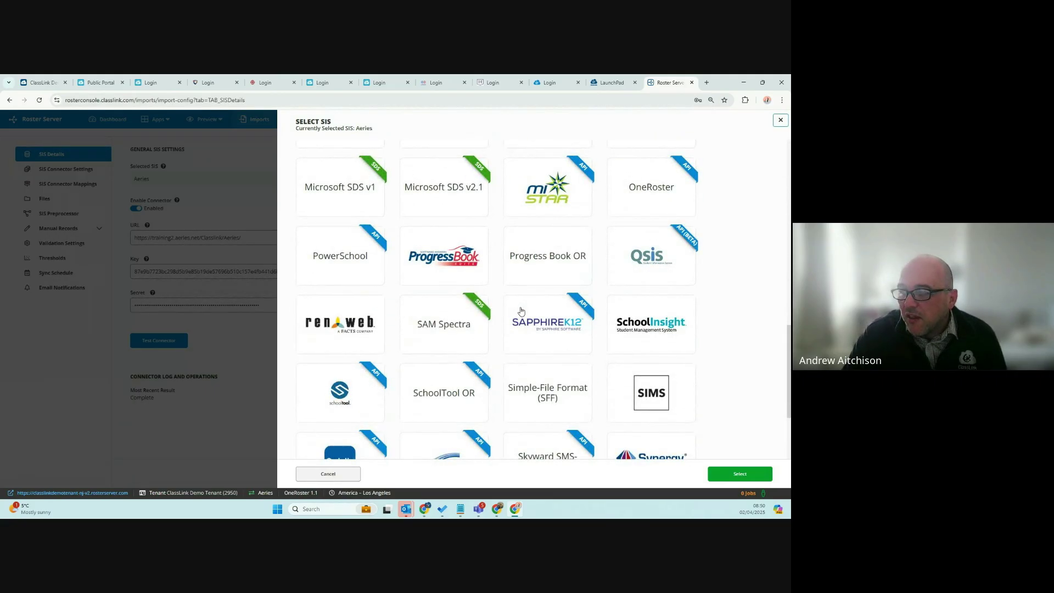
scroll(521, 311, "down", 3)
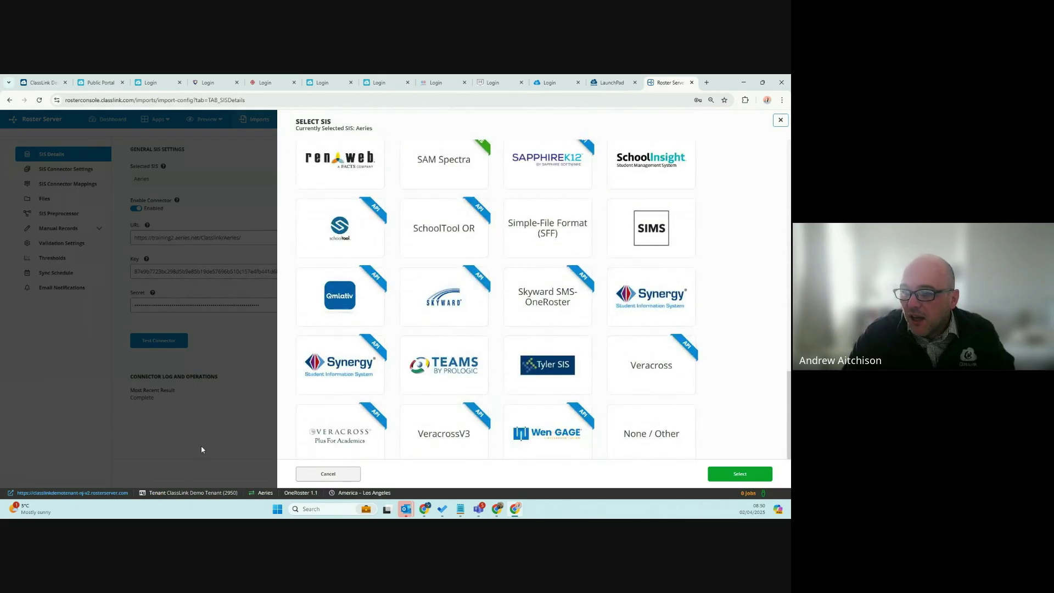
scroll(451, 408, "down", 1)
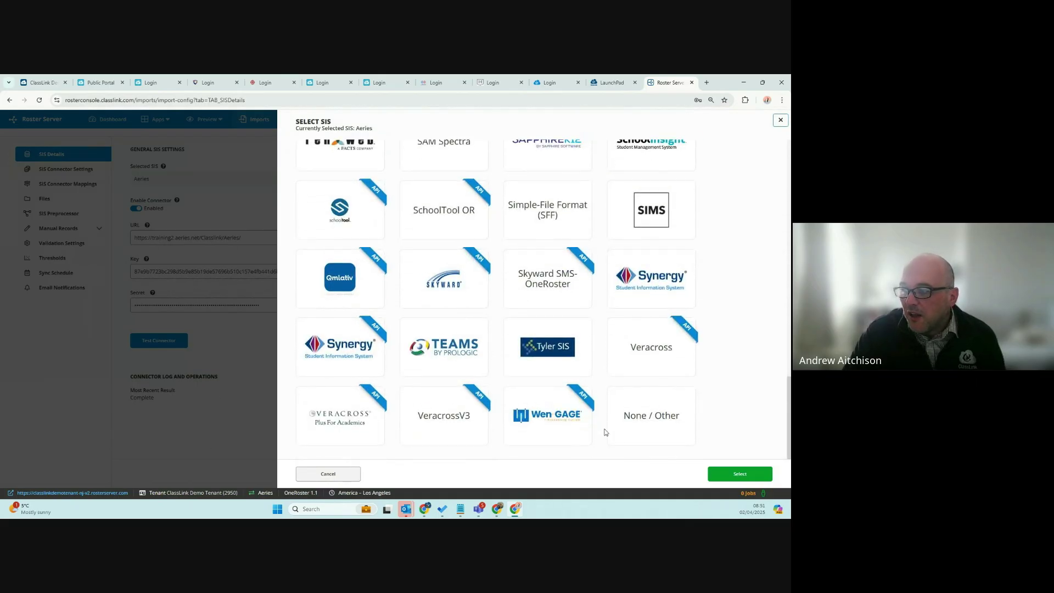
left_click(345, 474)
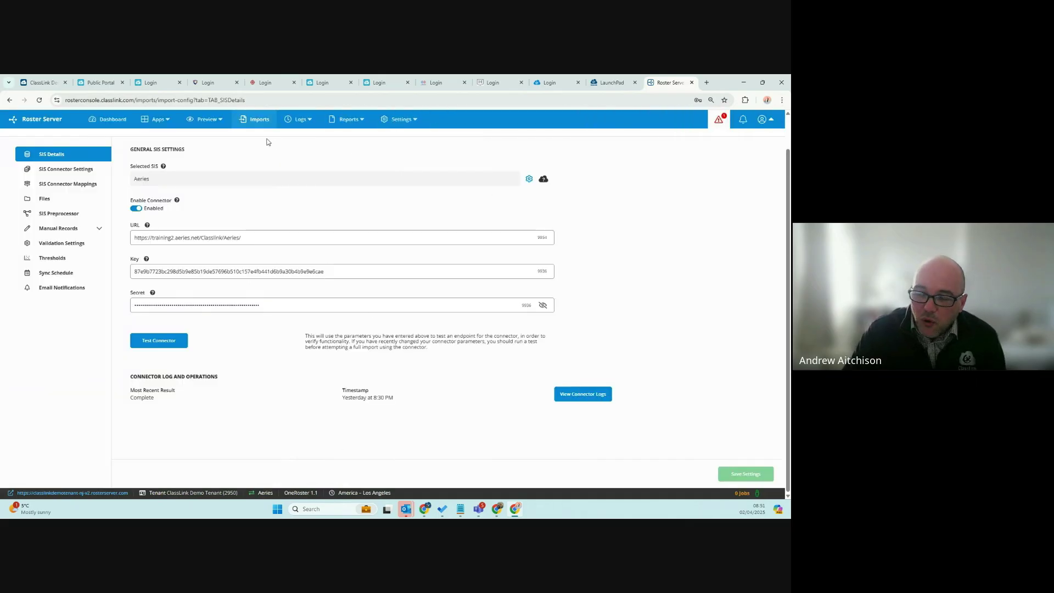
left_click(208, 121)
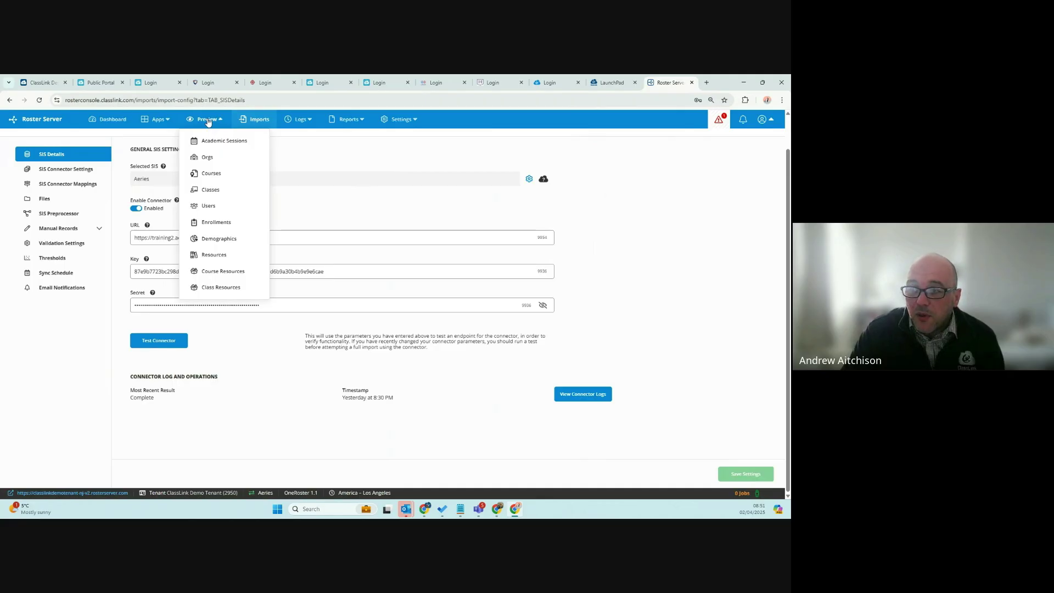
left_click(152, 124)
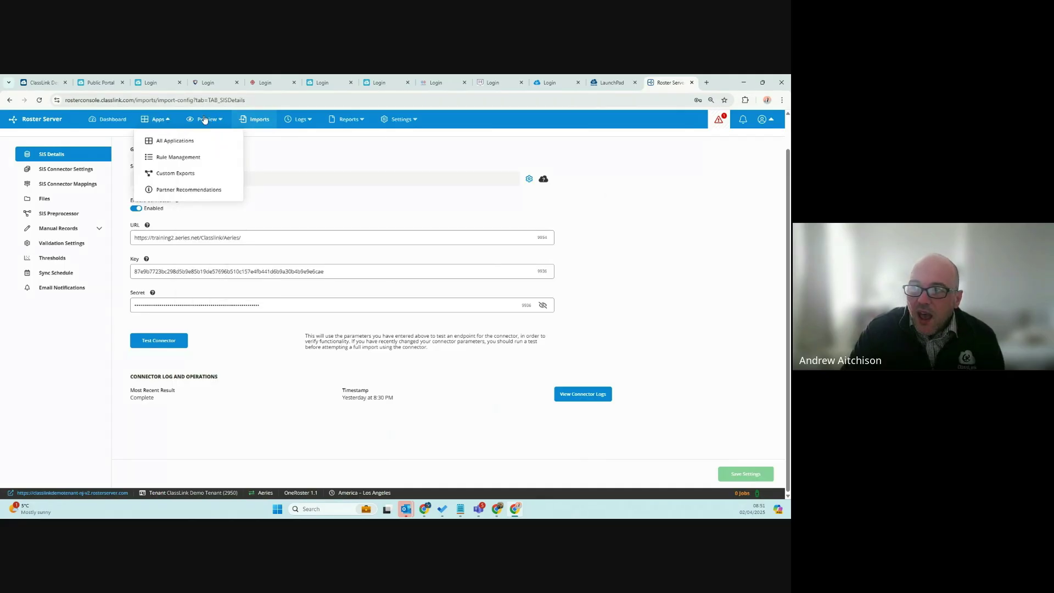
left_click(205, 120)
left_click(156, 122)
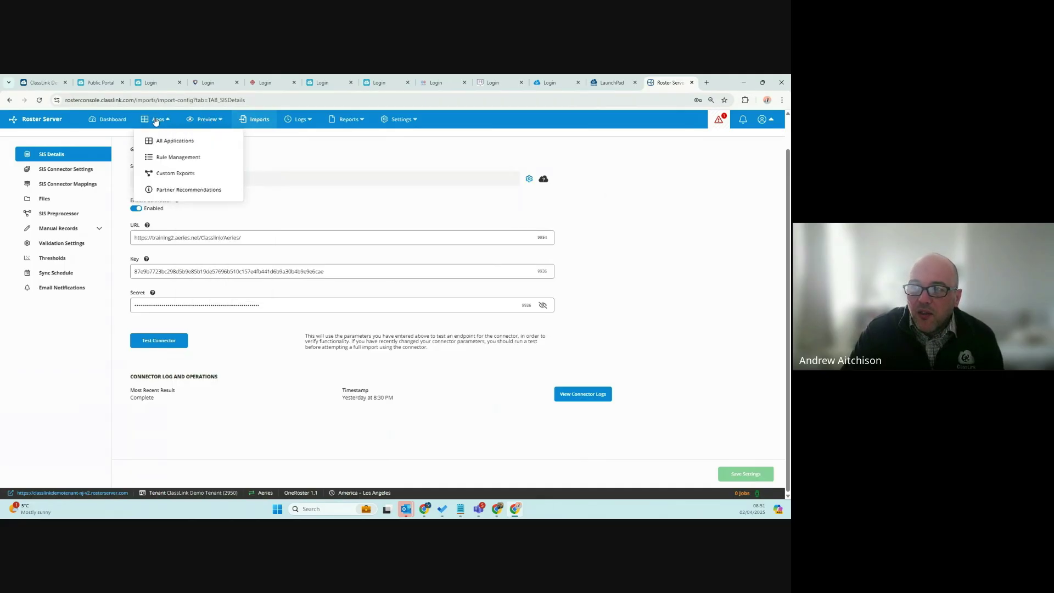
Return to the Dashboard and review the recent application access and the total API calls per day.
left_click(116, 121)
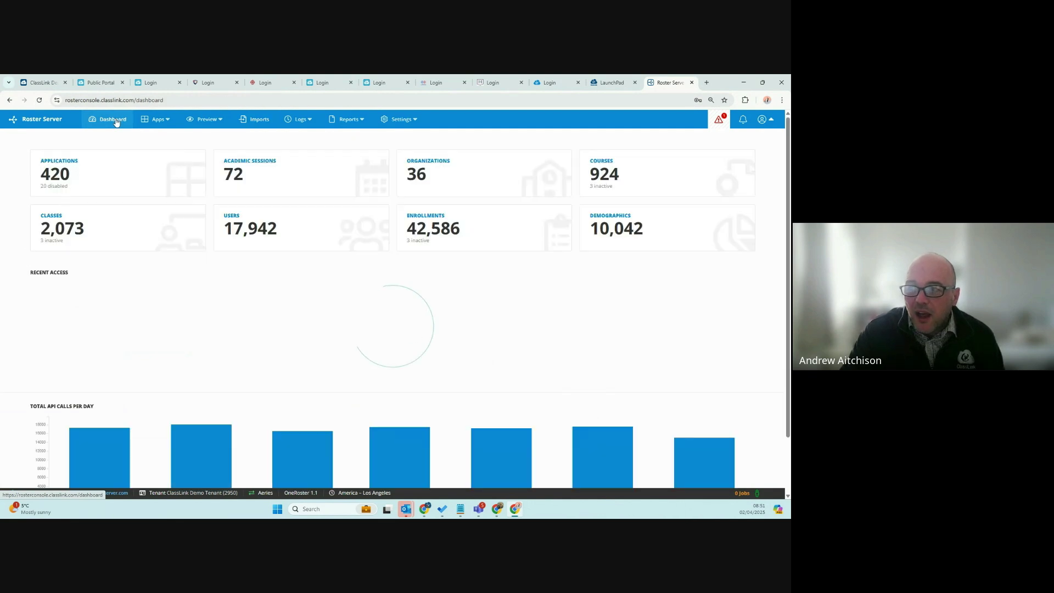
scroll(203, 330, "down", 3)
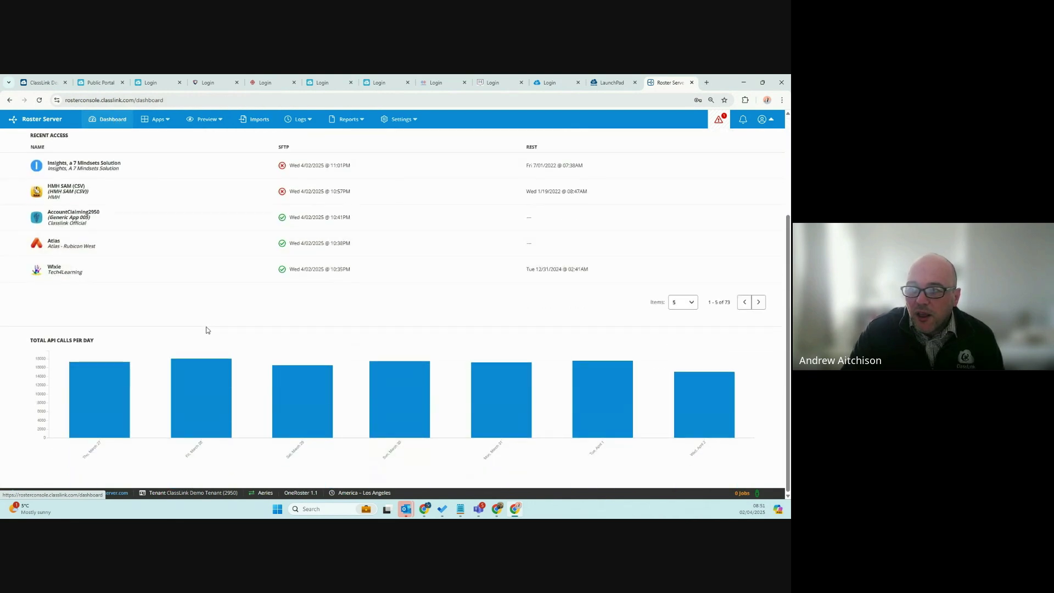
scroll(207, 330, "up", 3)
Open the list of all applications and look over their enabled status, rule types and user counts.
left_click(157, 120)
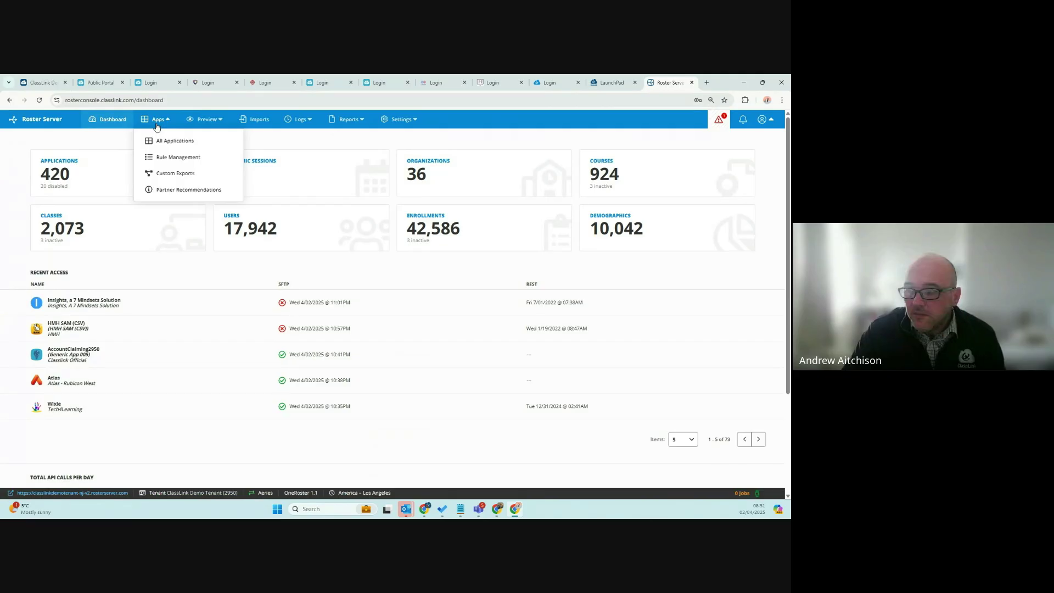
left_click(160, 141)
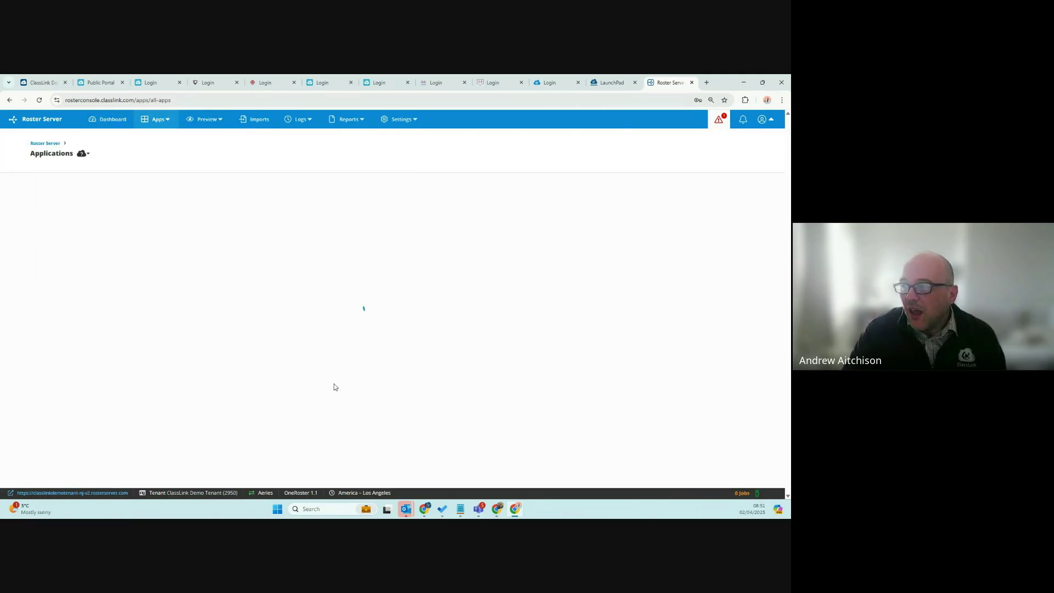
mouse_move(499, 510)
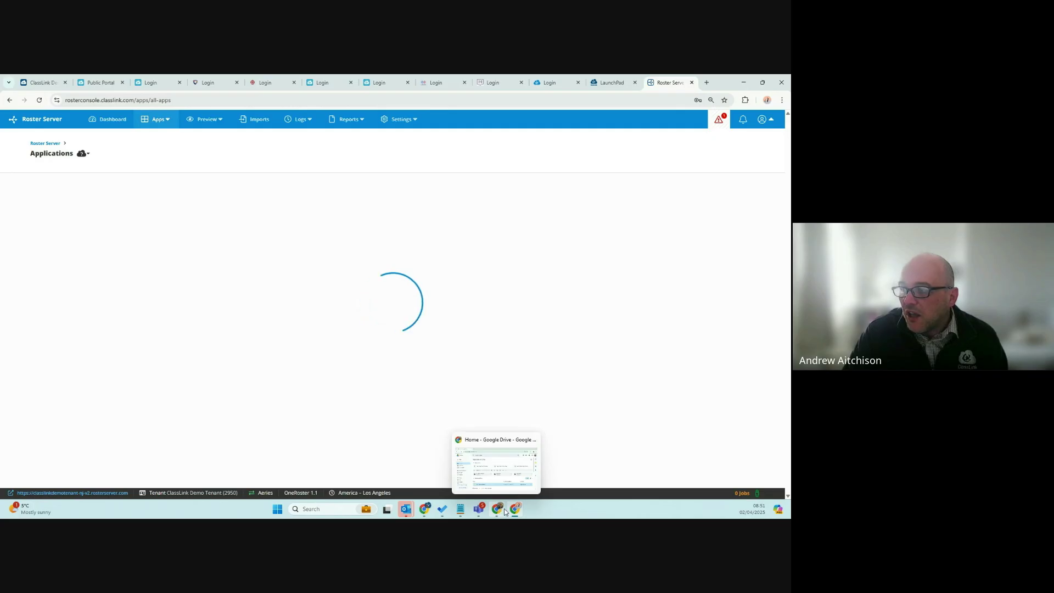
mouse_move(426, 510)
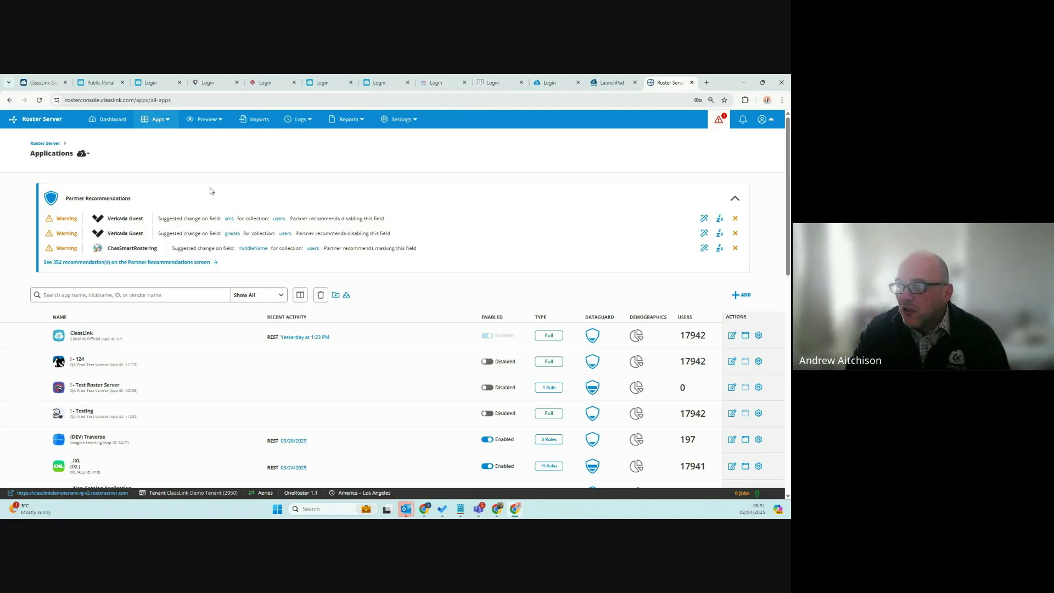
scroll(285, 282, "down", 3)
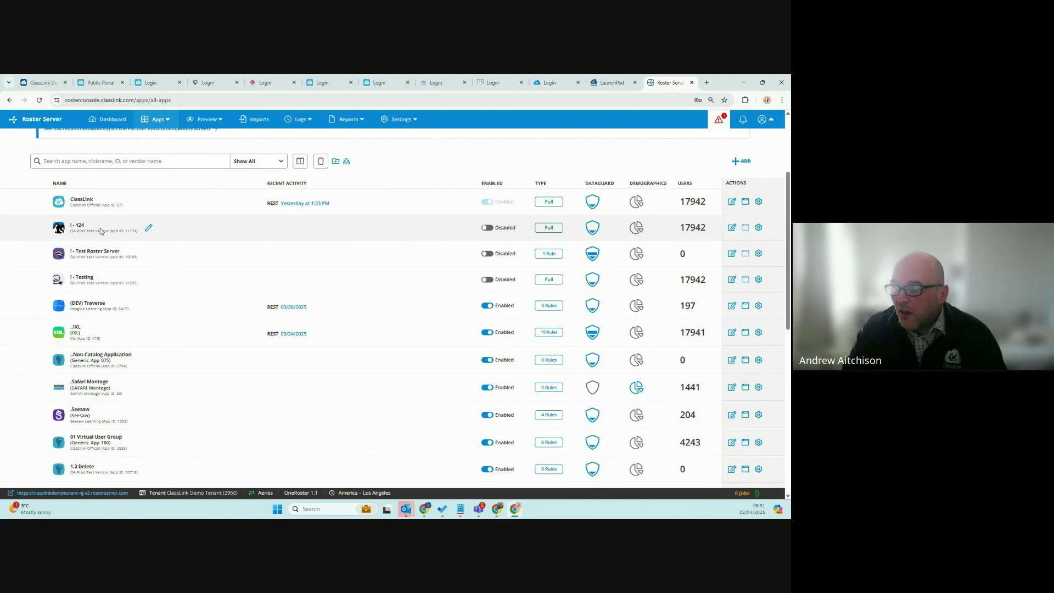
Open the rule-based permissions of ! - Test Roster Server and expand the details and results of its applied rule.
left_click(549, 253)
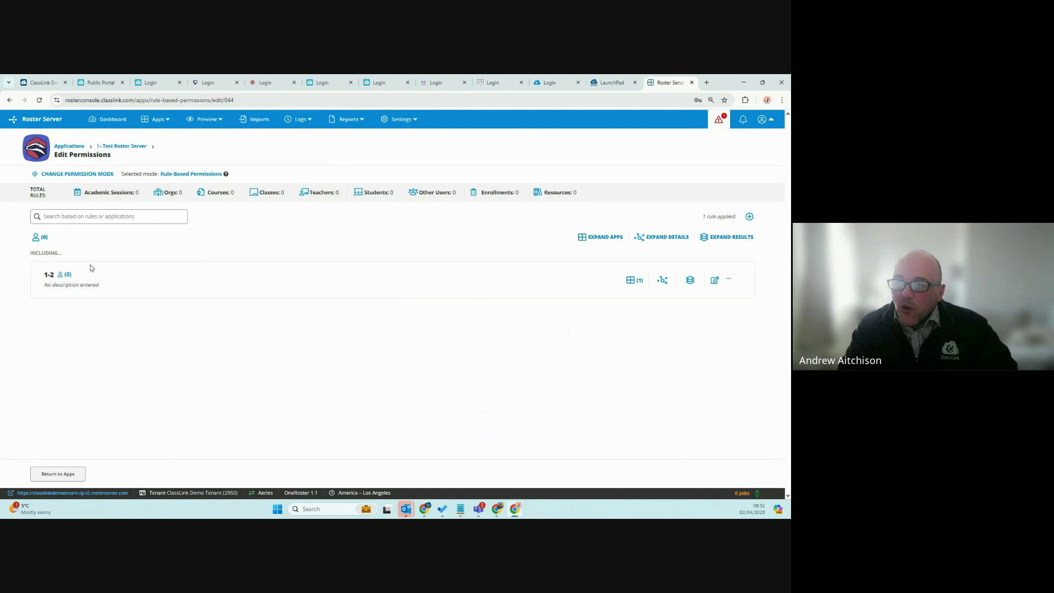
left_click(650, 241)
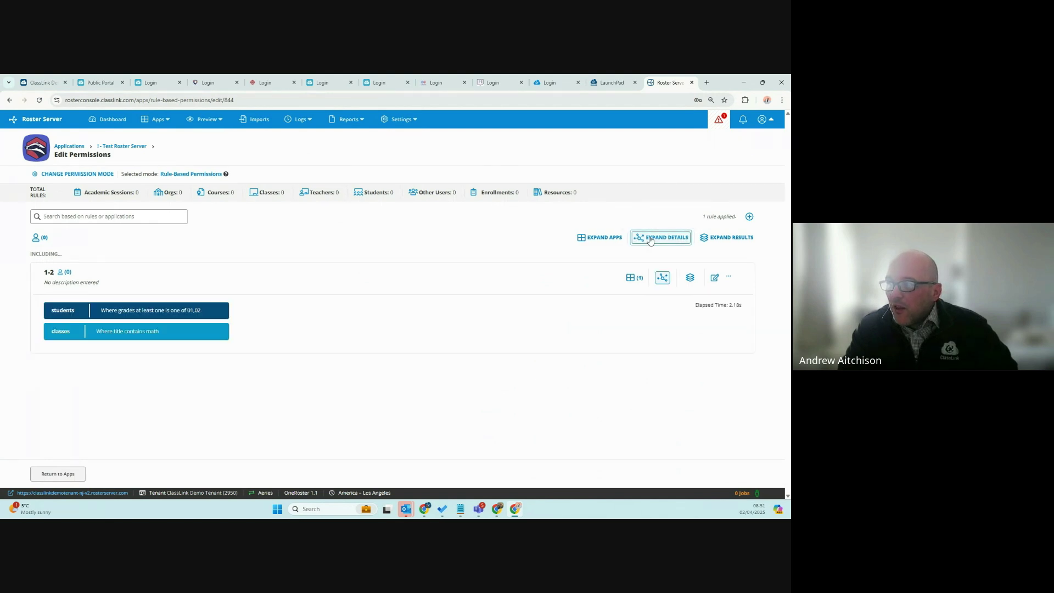
left_click(716, 243)
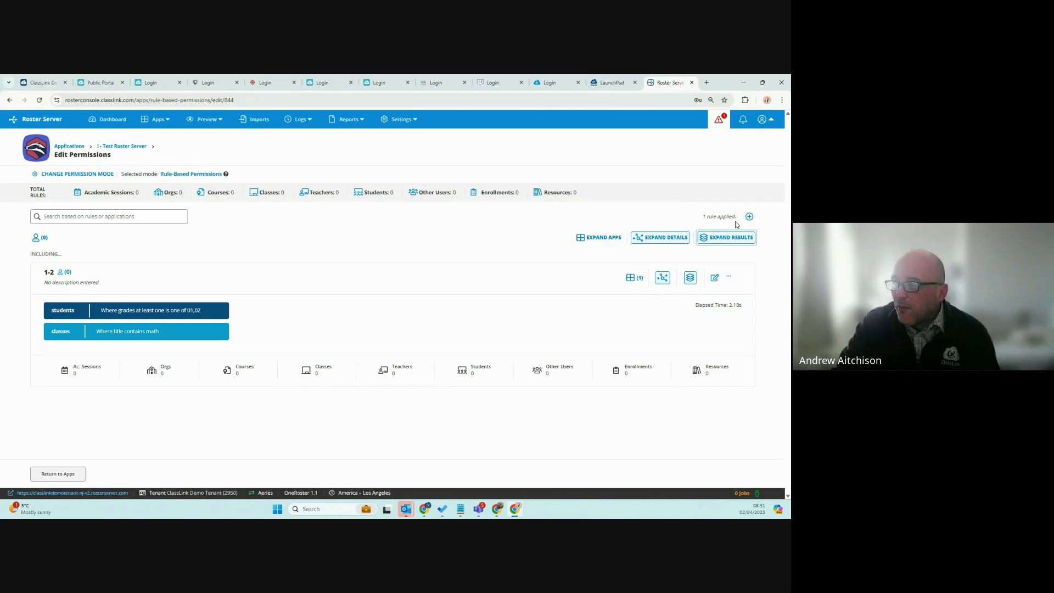
Open the list of existing permission rules that can be added to the app and look through it.
left_click(749, 216)
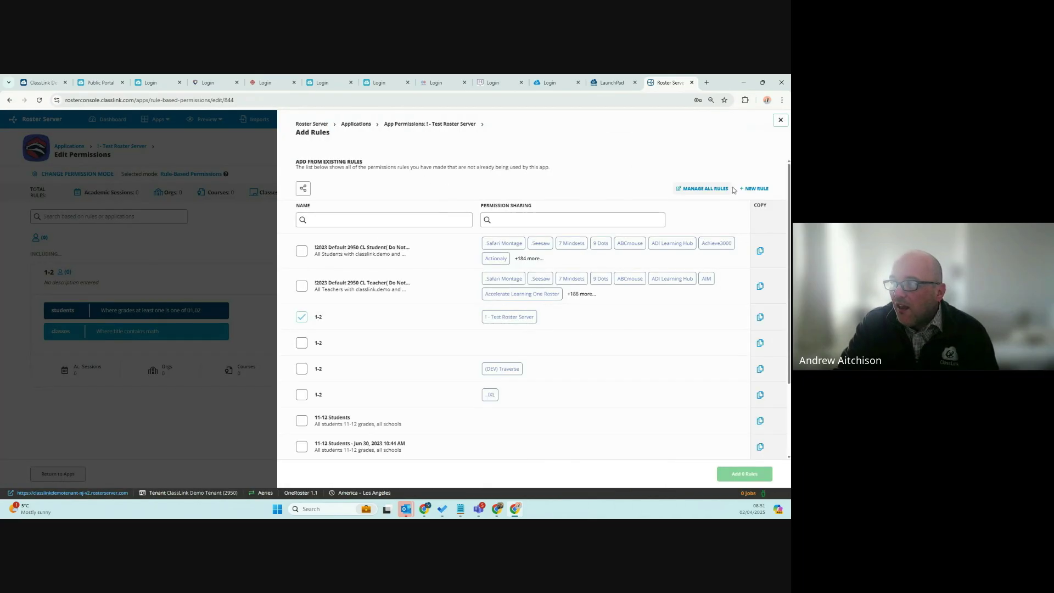
scroll(357, 330, "down", 2)
scroll(357, 330, "up", 2)
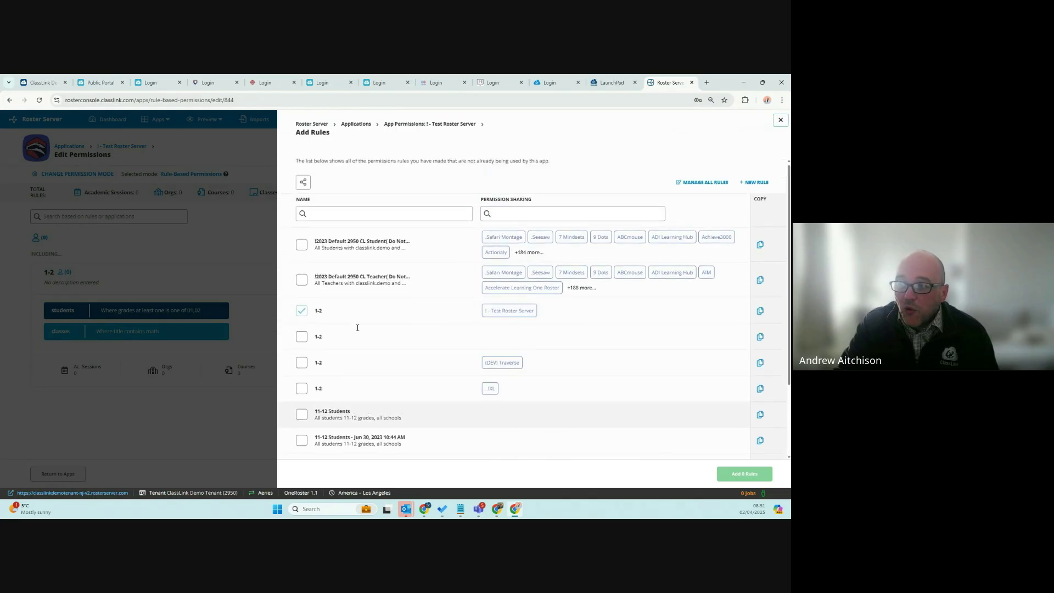
Start a new rule from the Select by Student Grade template with grades 01, 02 and 03, and switch to the full interface.
left_click(751, 189)
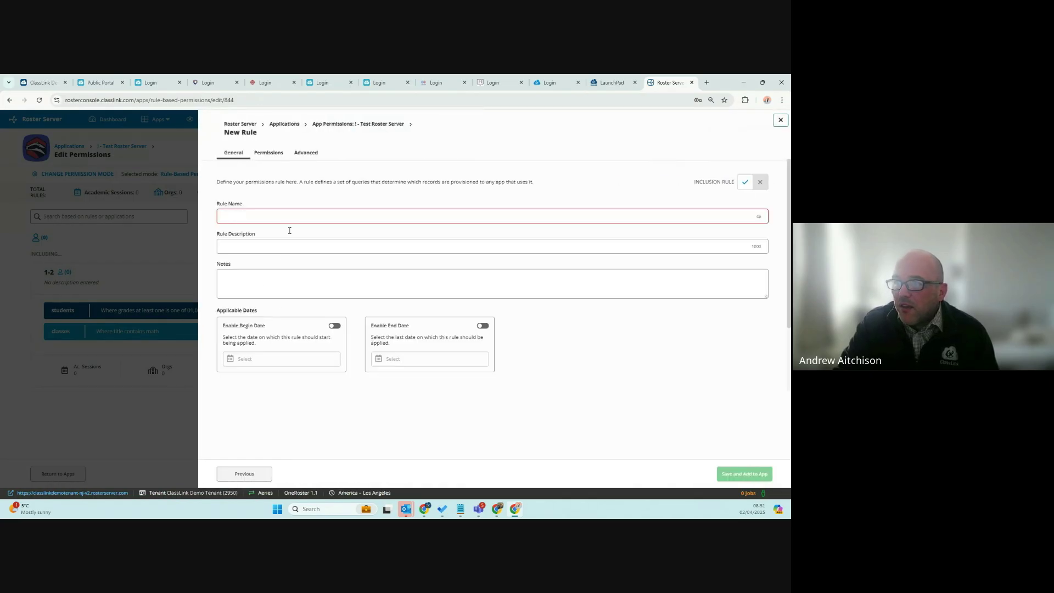
left_click(274, 154)
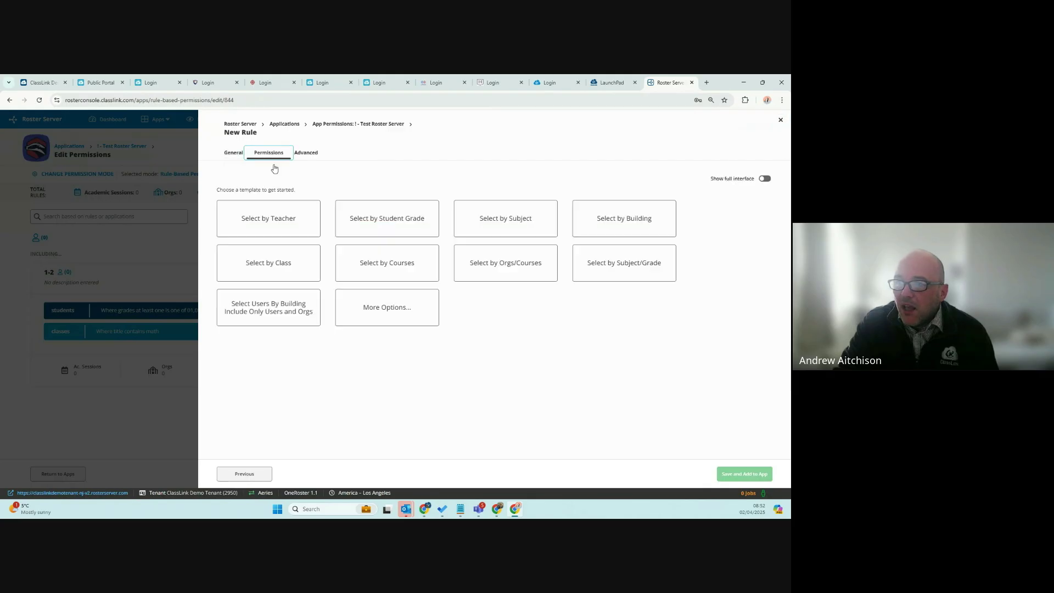
left_click(387, 218)
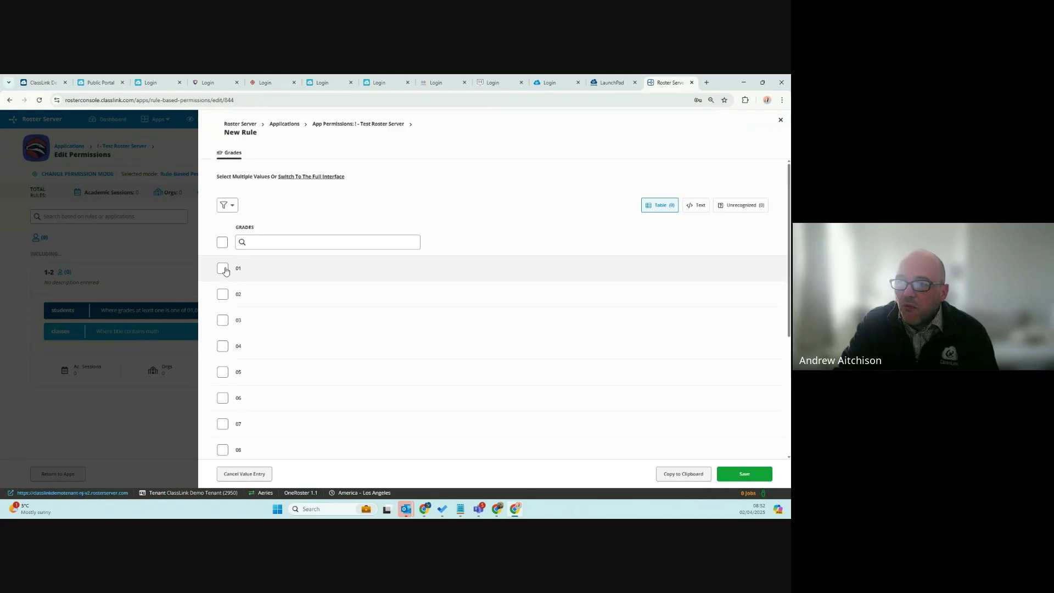
left_click(222, 269)
left_click(222, 294)
left_click(224, 322)
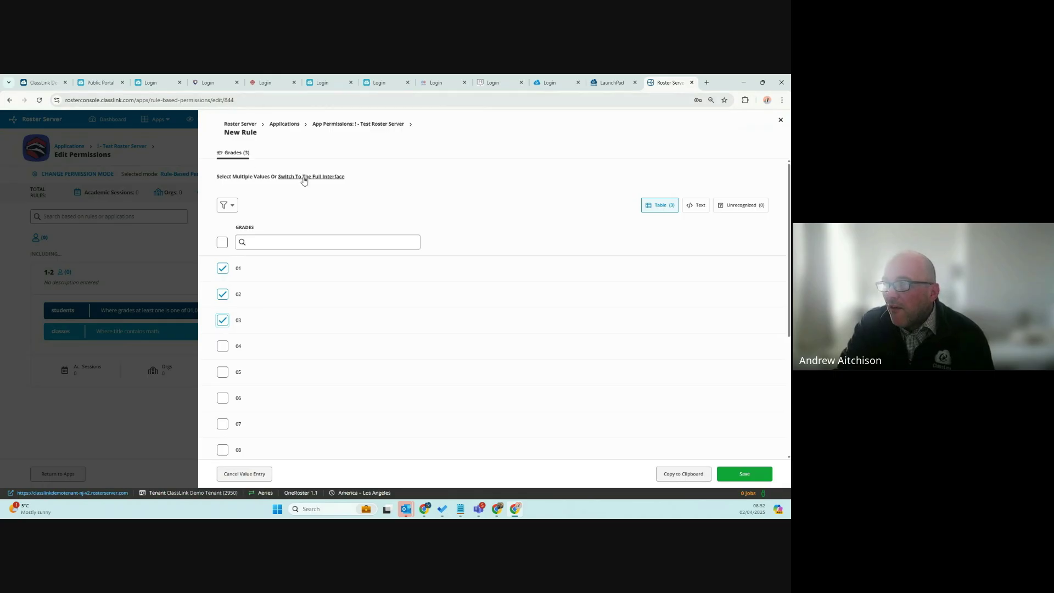
left_click(302, 177)
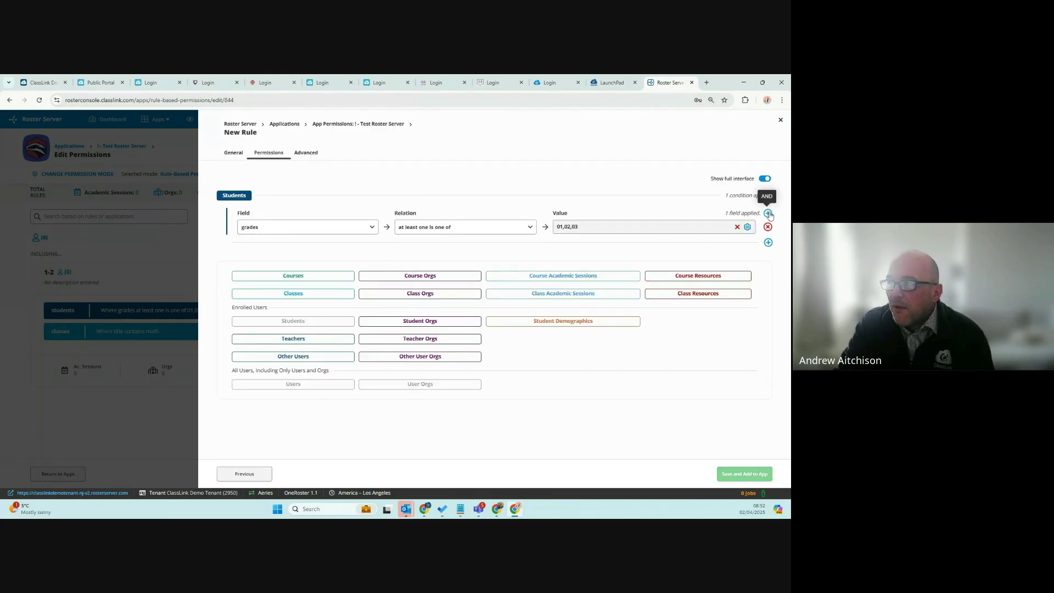
Add an OR condition to the new rule's Students section, check its field choices, and close the rule without saving.
left_click(769, 242)
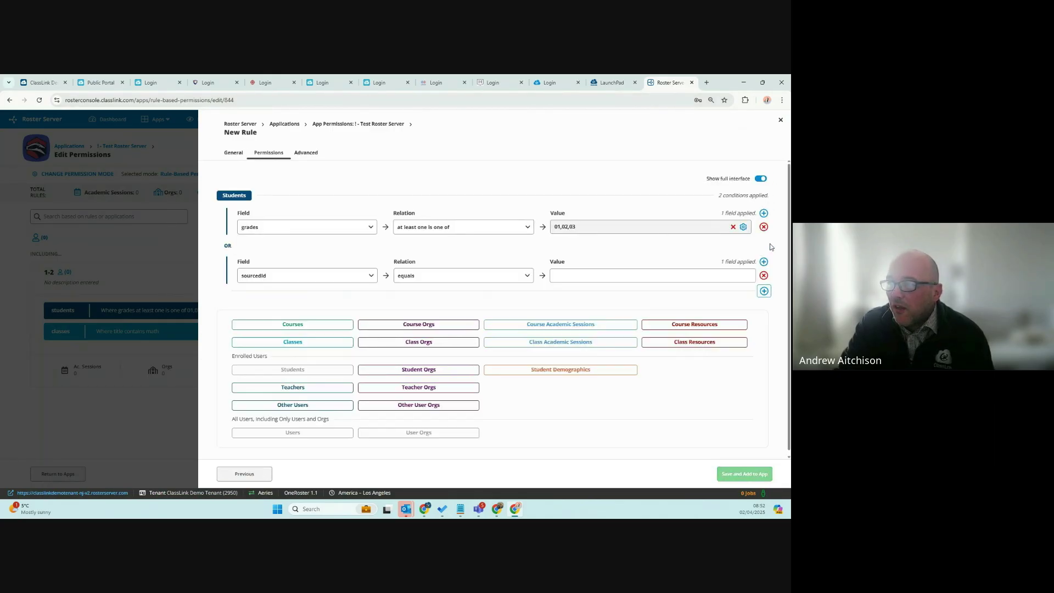
left_click(343, 277)
left_click(781, 121)
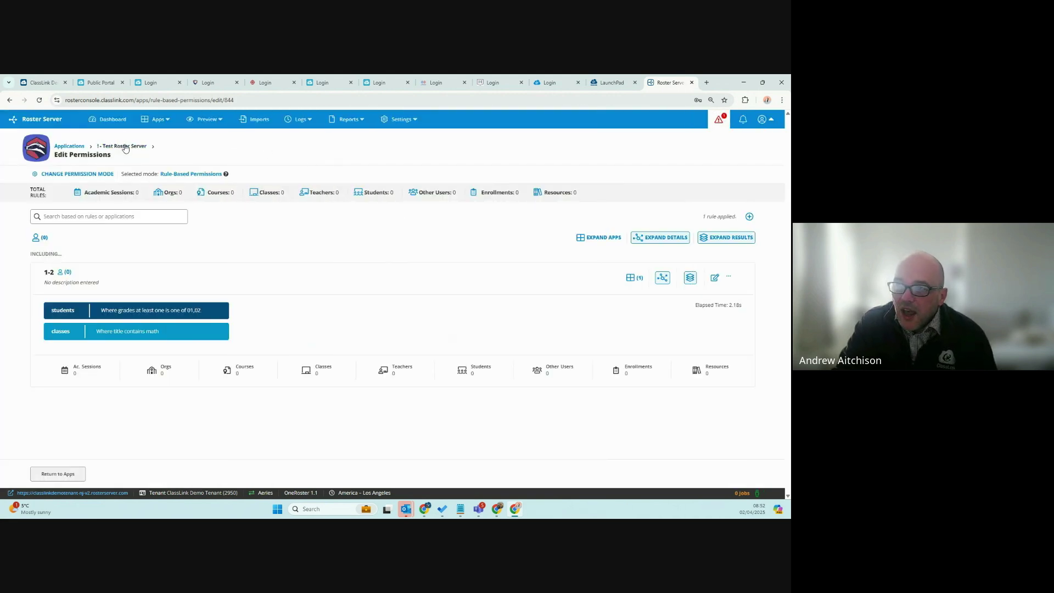
Open the Shared Fields of ! - Test Roster Server and switch the optional Orgs field identifier off and back on.
left_click(122, 148)
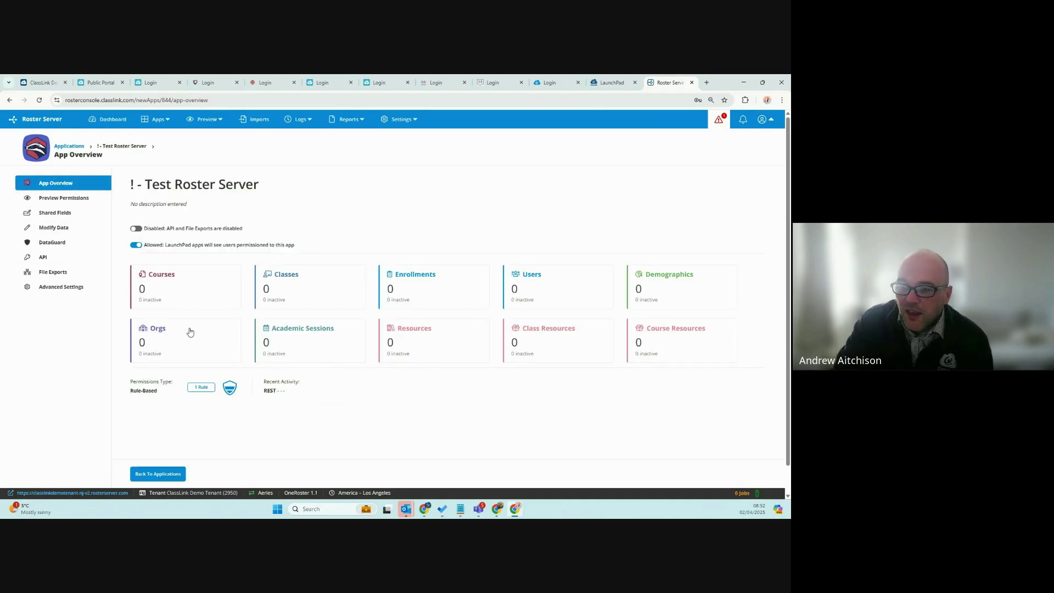
left_click(58, 214)
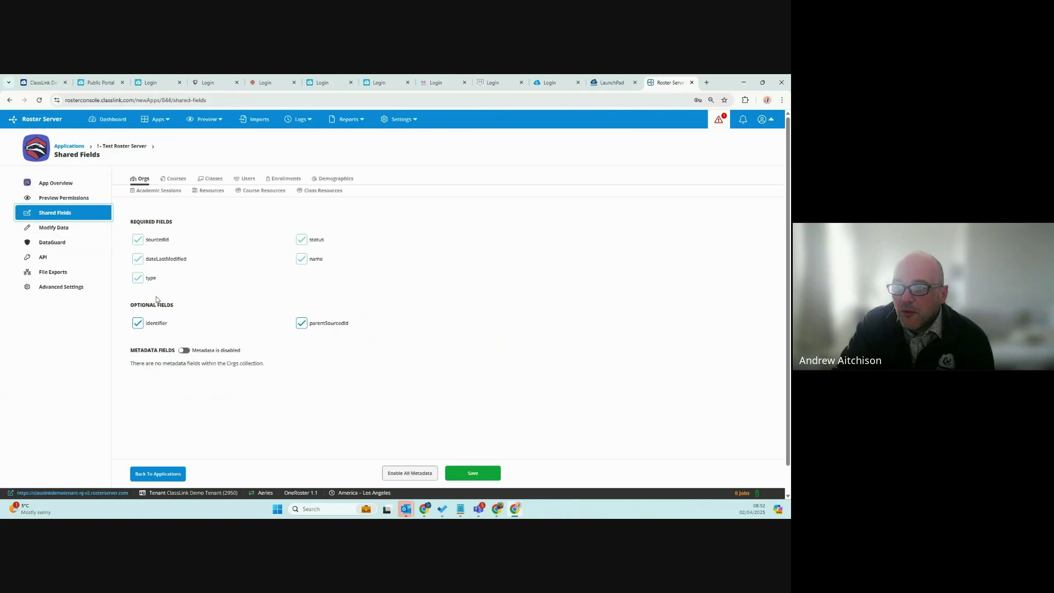
left_click(137, 323)
left_click(137, 322)
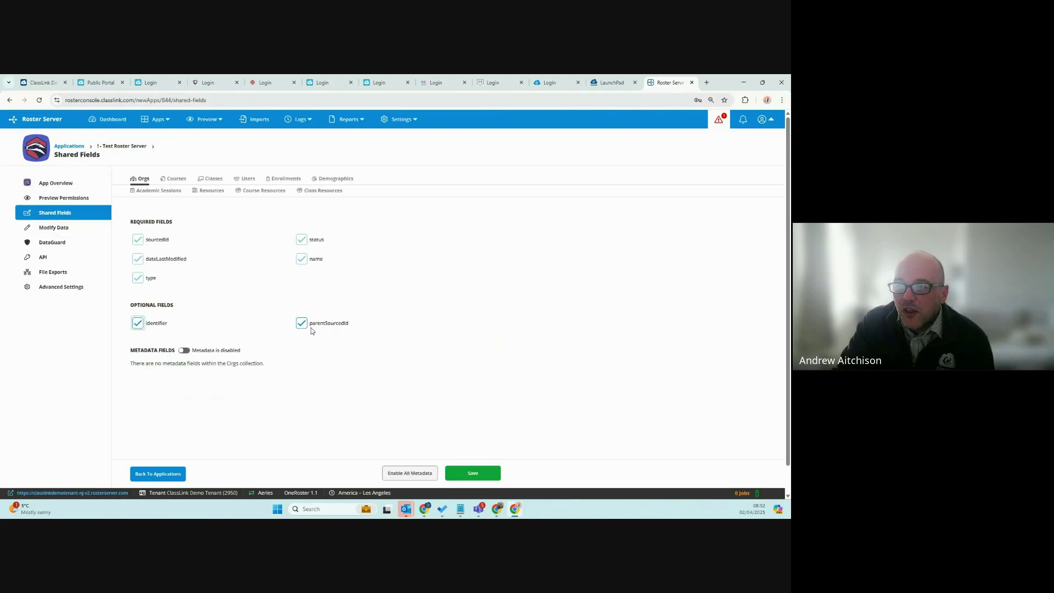
View the app's API credentials and return to its REST log.
left_click(42, 258)
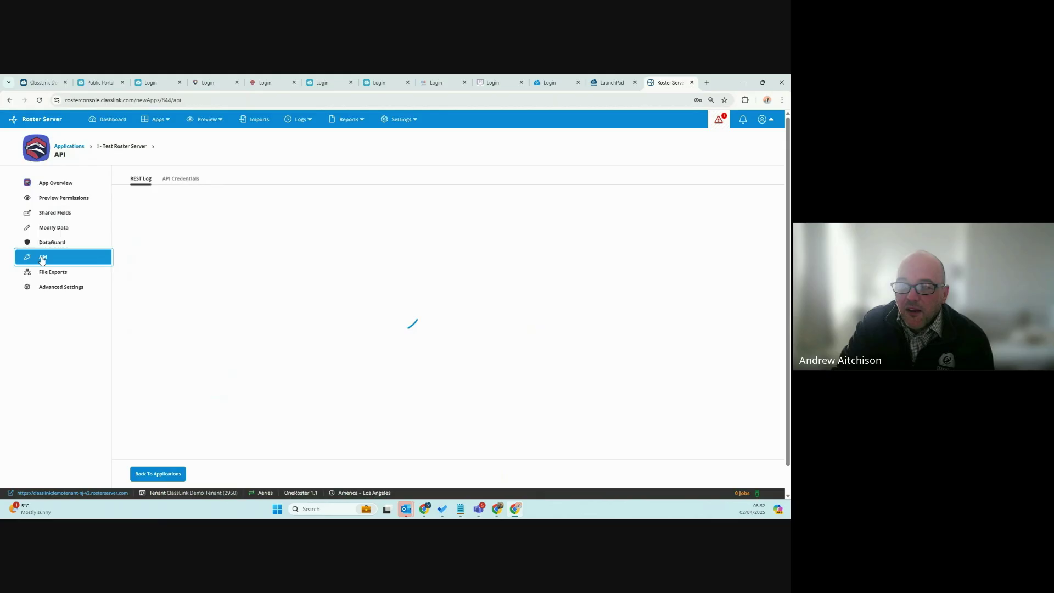
left_click(169, 179)
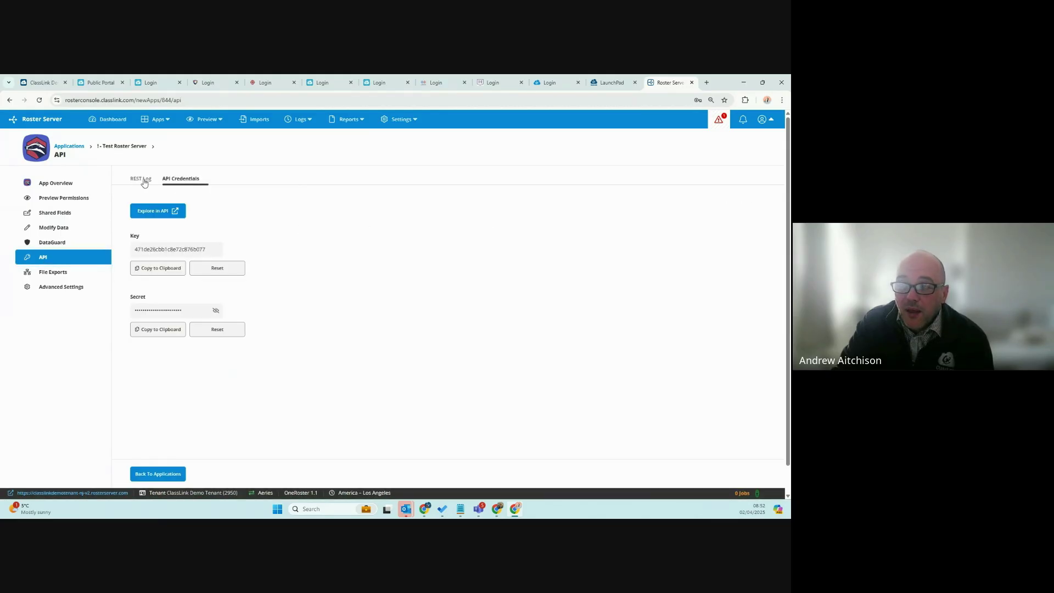
left_click(143, 181)
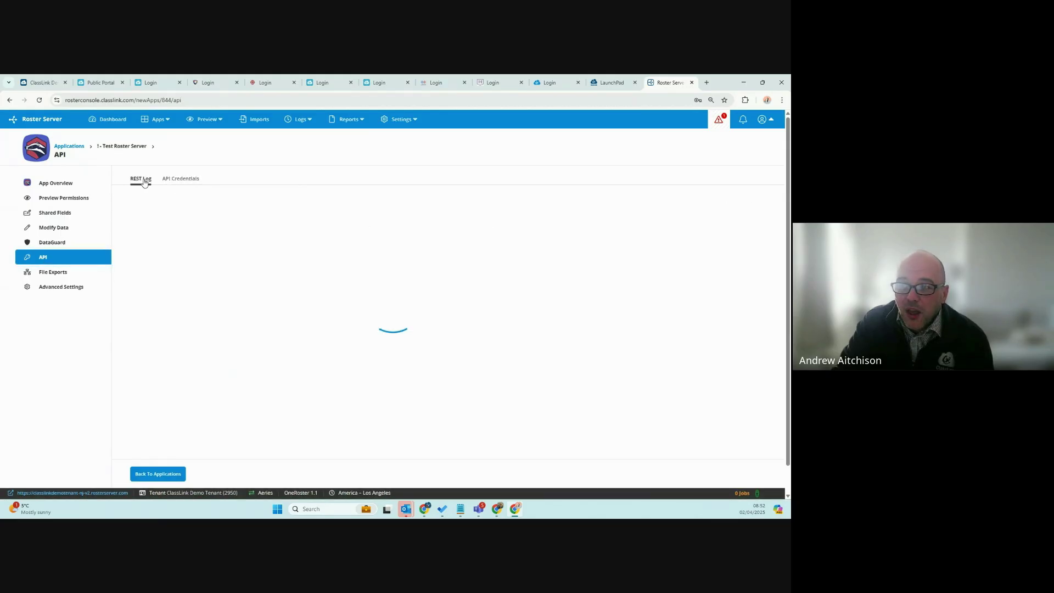
Open the app's File Exports settings and review the protocol choices, authentication fields and file details.
left_click(63, 273)
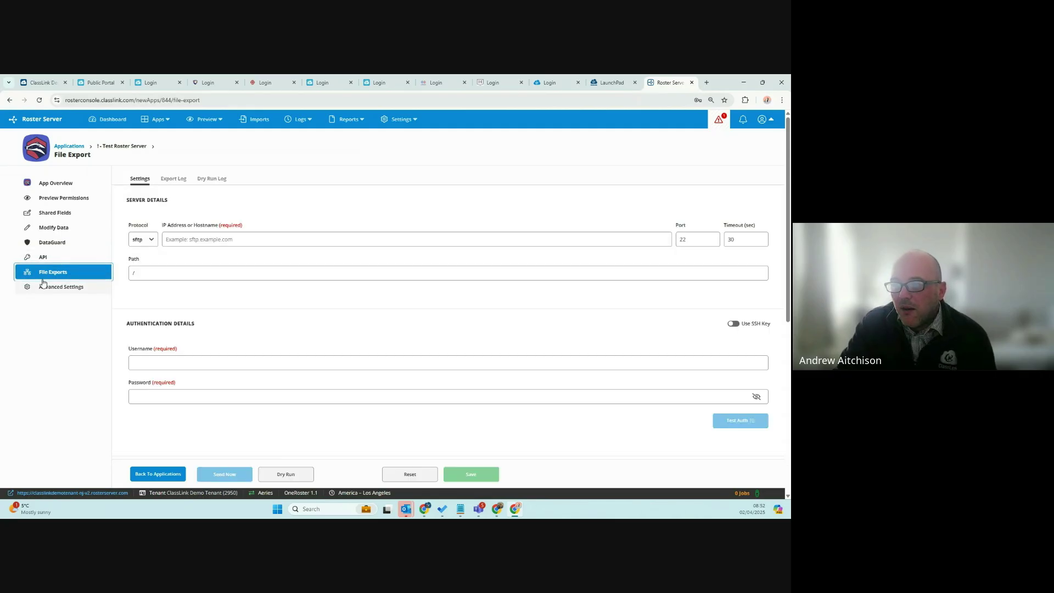
left_click(150, 241)
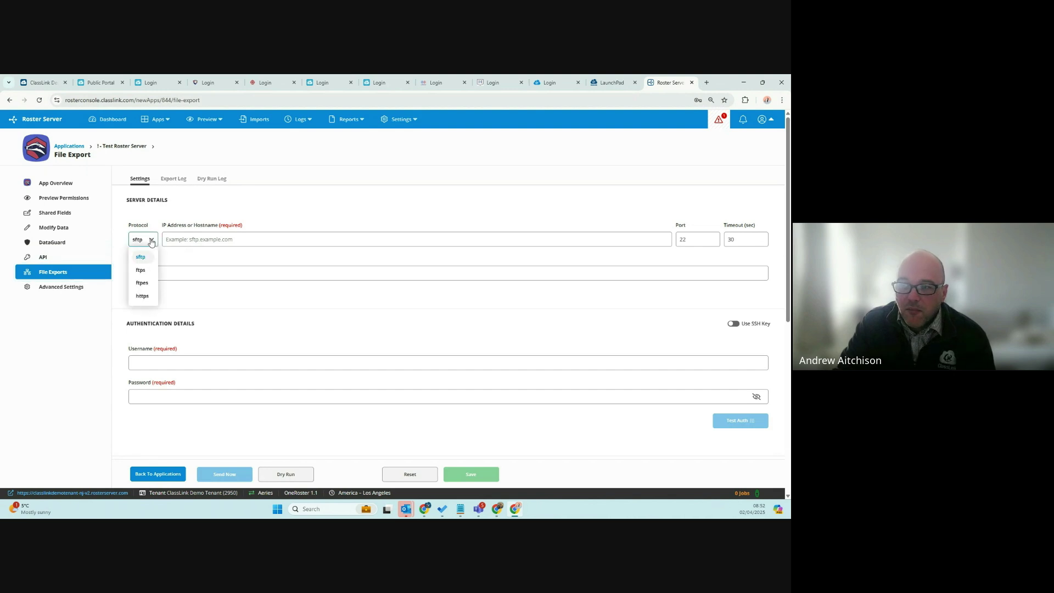
left_click(306, 204)
scroll(323, 268, "down", 2)
scroll(324, 267, "down", 2)
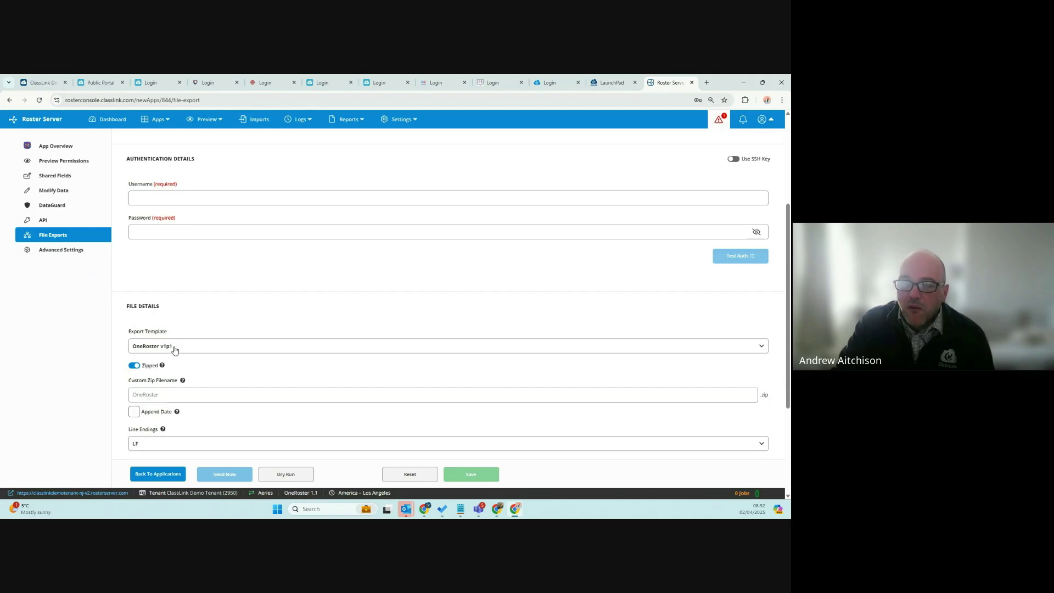
Look through the available export templates without changing the selection, and review the file and schedule details.
left_click(164, 124)
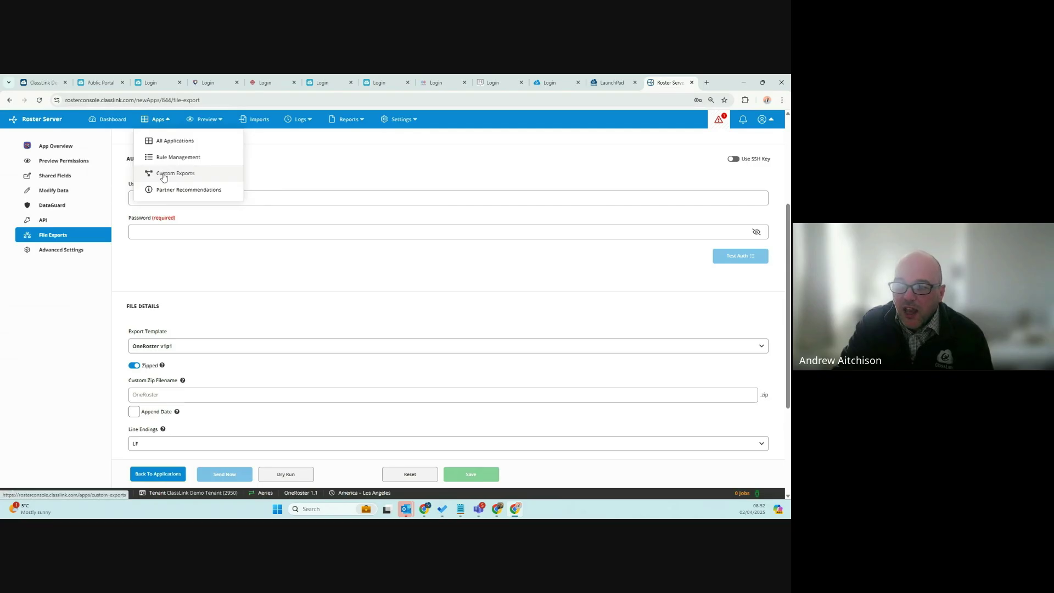
left_click(175, 346)
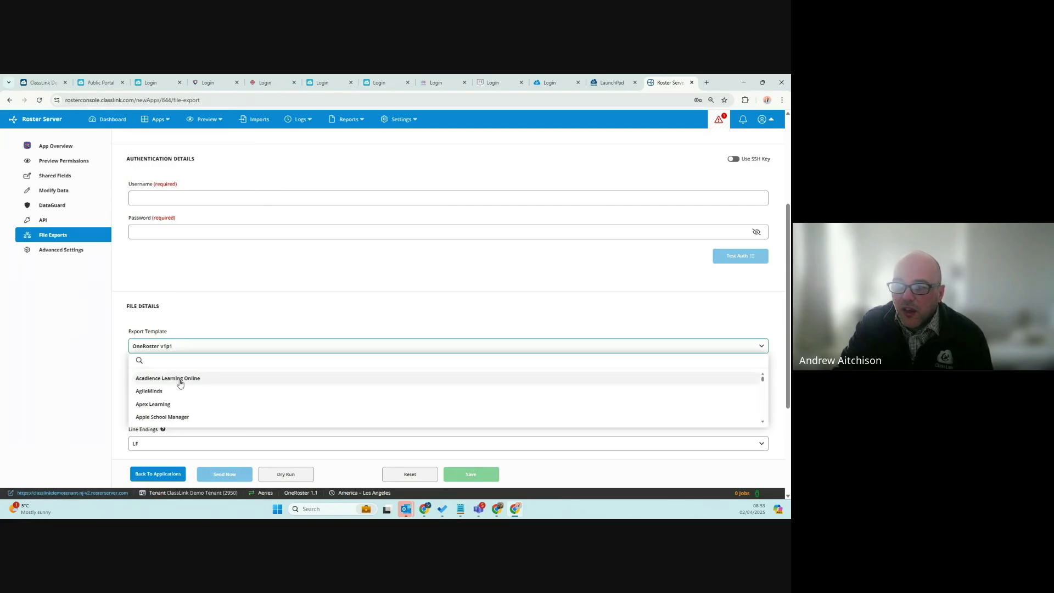
scroll(181, 384, "down", 2)
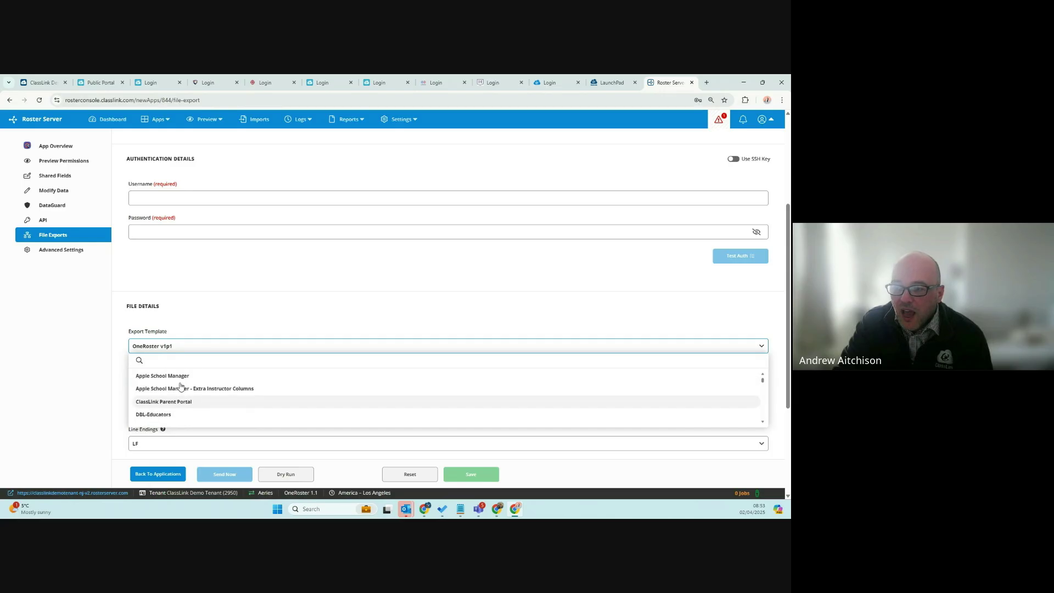
scroll(181, 386, "down", 5)
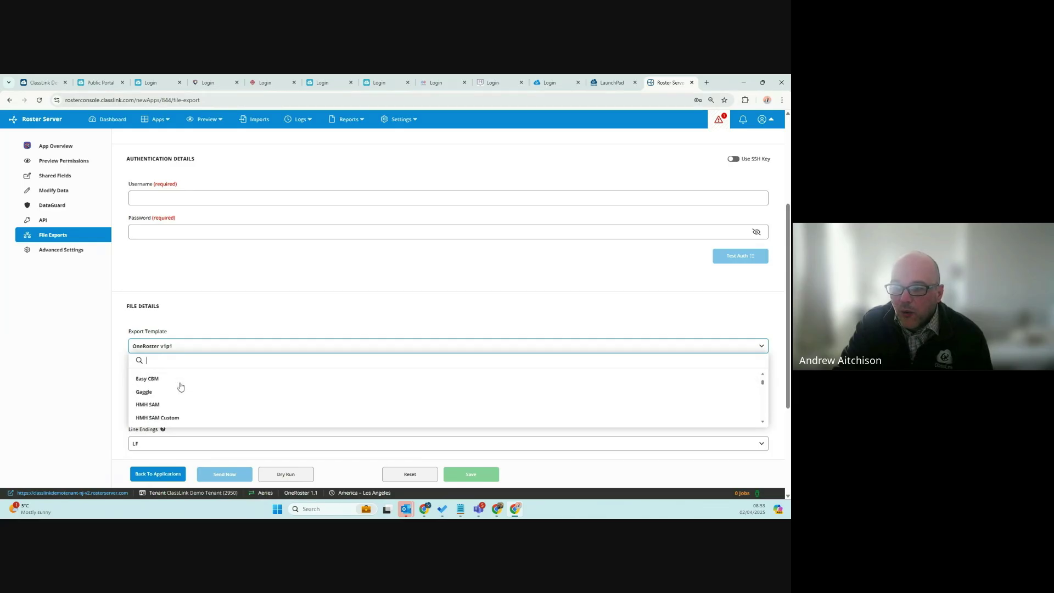
scroll(181, 386, "down", 6)
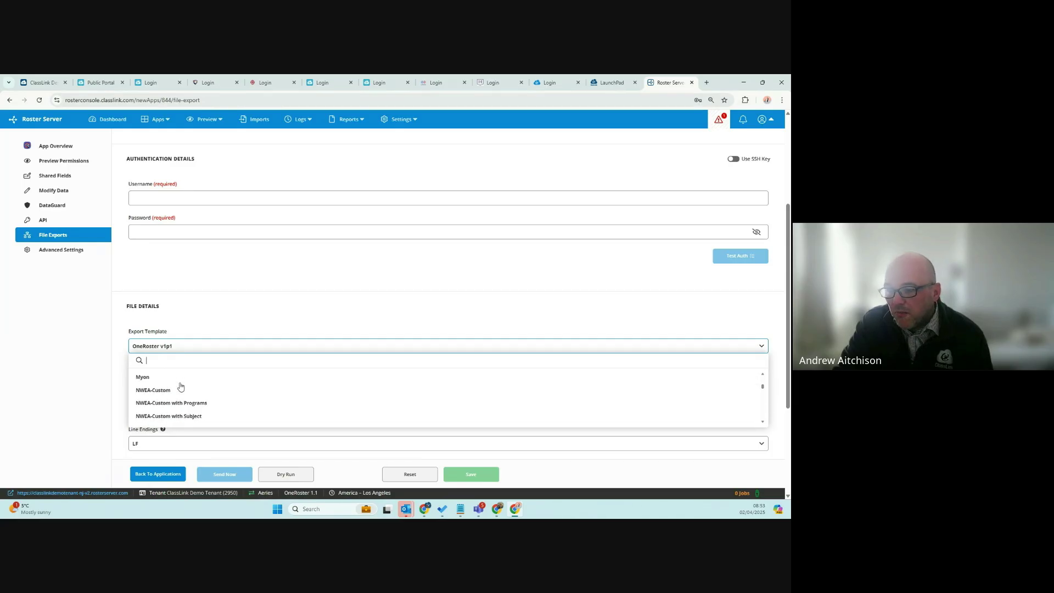
scroll(180, 386, "down", 5)
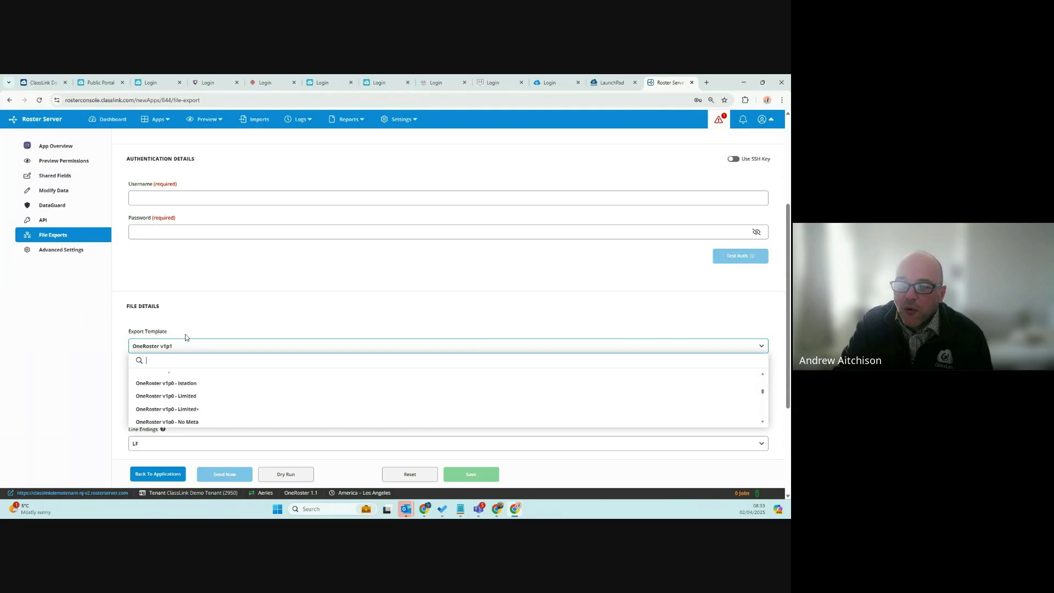
left_click(192, 308)
scroll(223, 354, "down", 3)
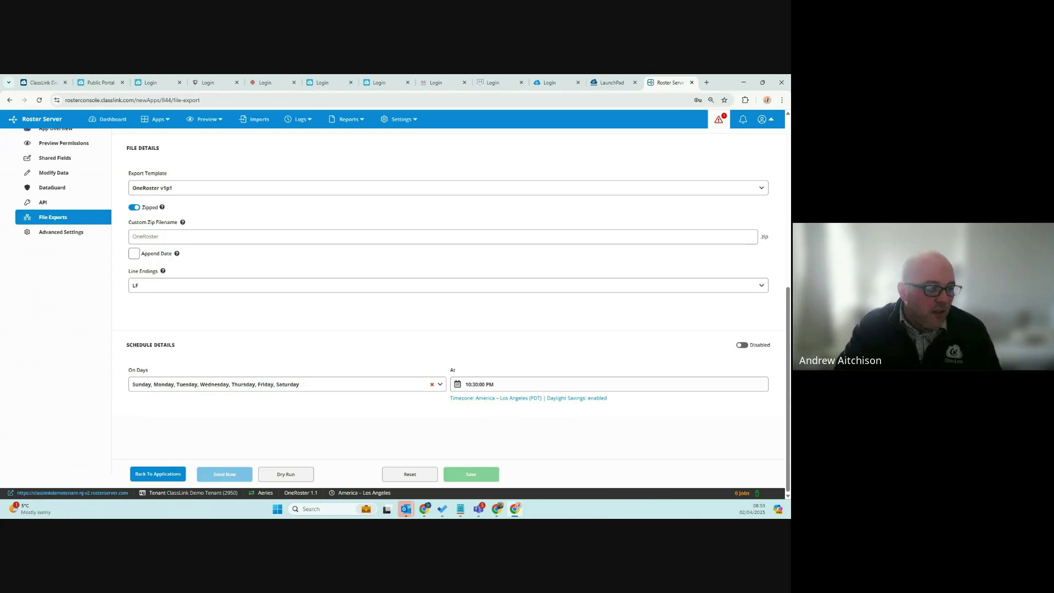
Return to the list of all applications and open the rule-based permissions of ..IXL.
left_click(155, 119)
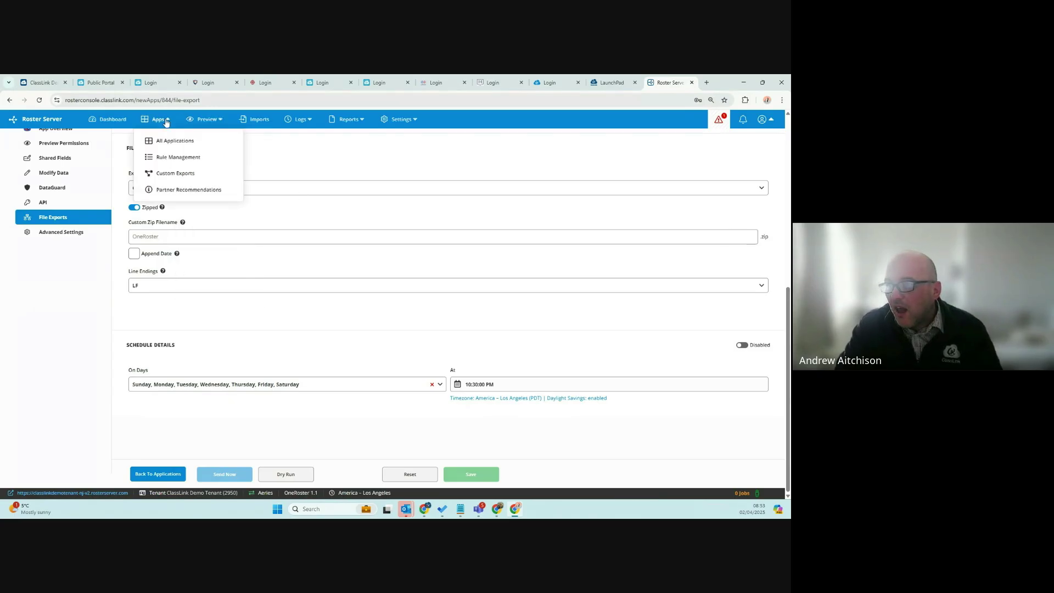
left_click(156, 141)
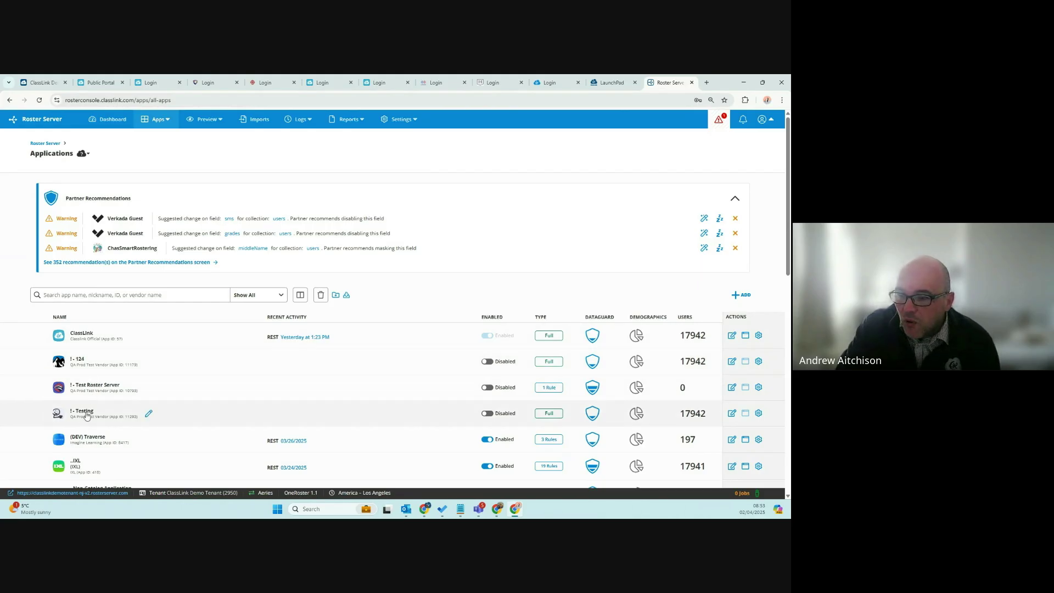
scroll(89, 433, "down", 2)
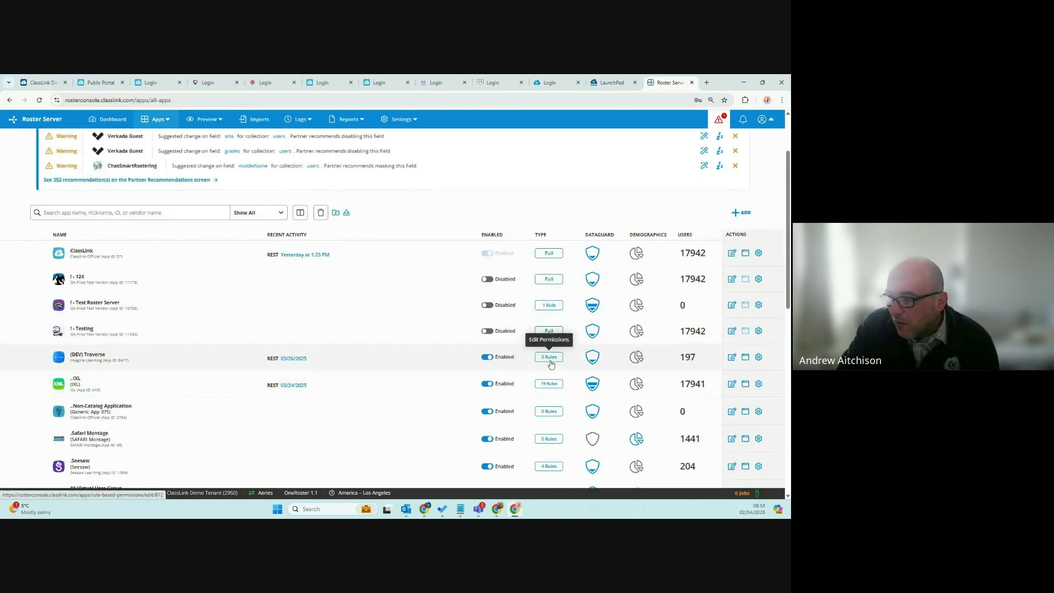
left_click(549, 384)
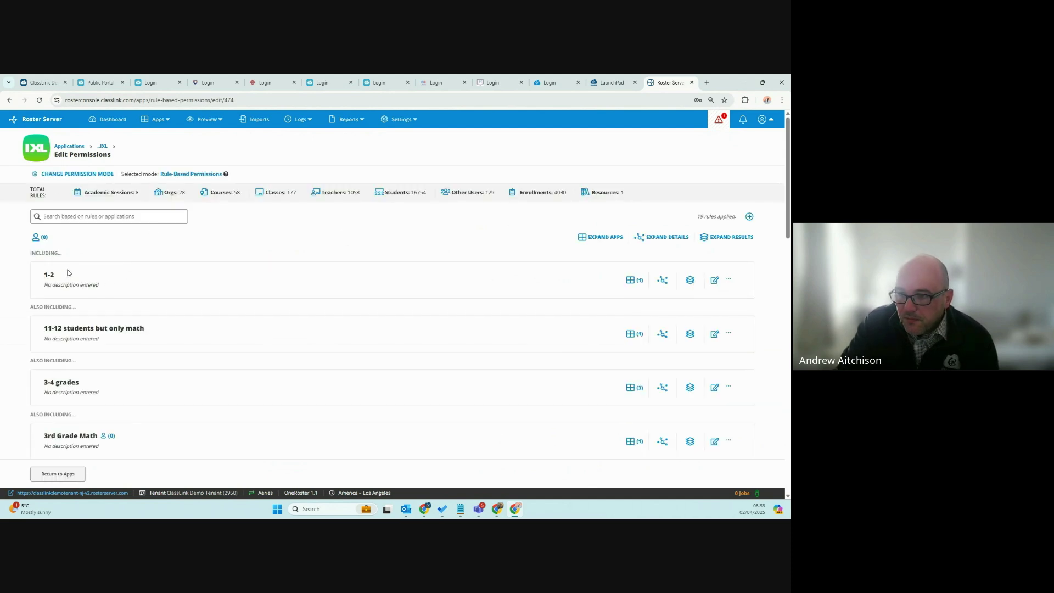
Go to the DataGuard settings of ..IXL and open the Users Family name modification for editing.
left_click(103, 146)
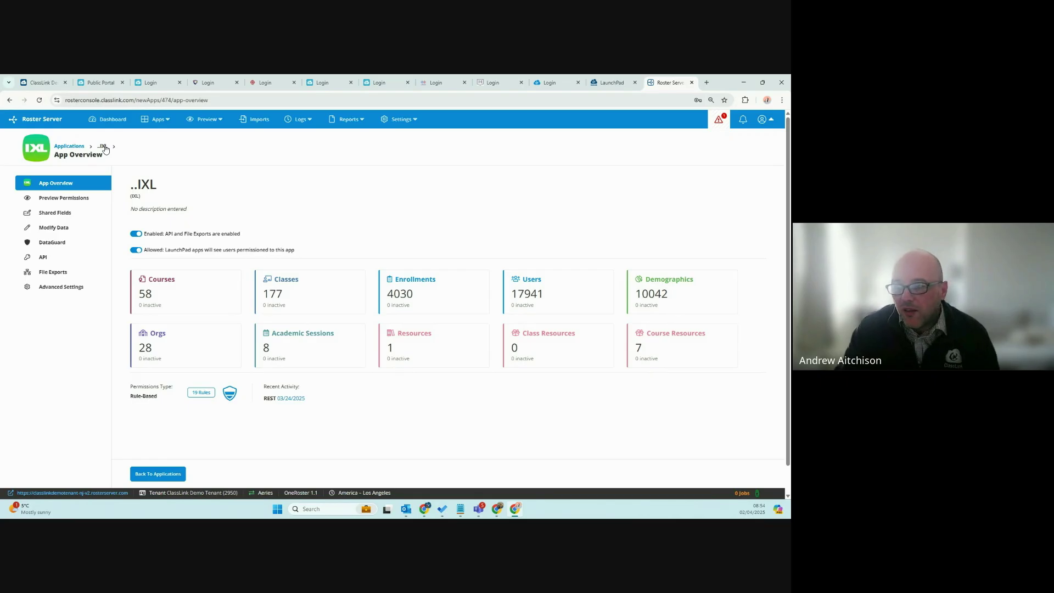
left_click(54, 243)
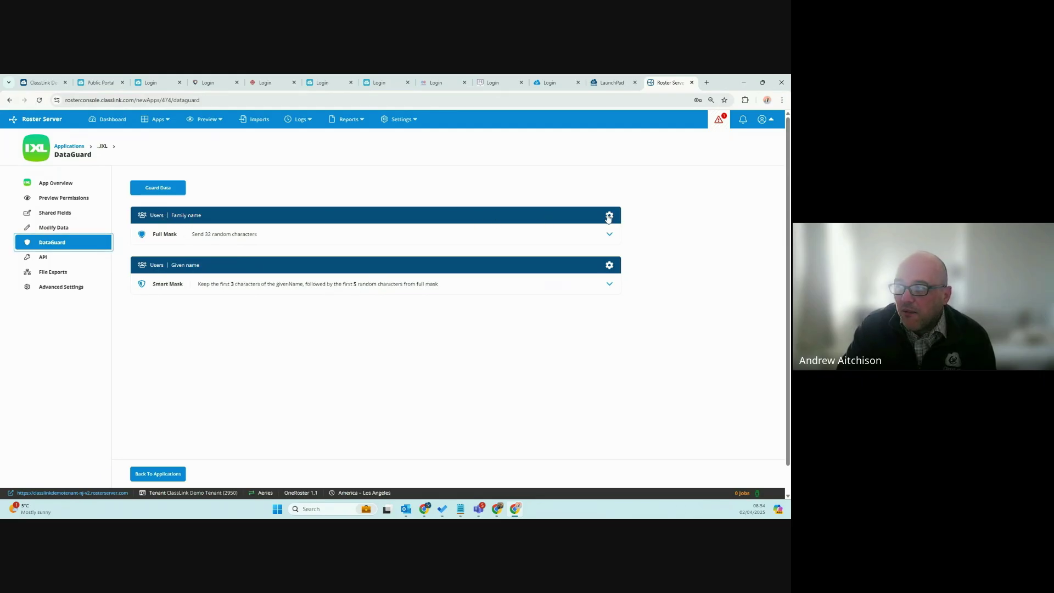
left_click(609, 215)
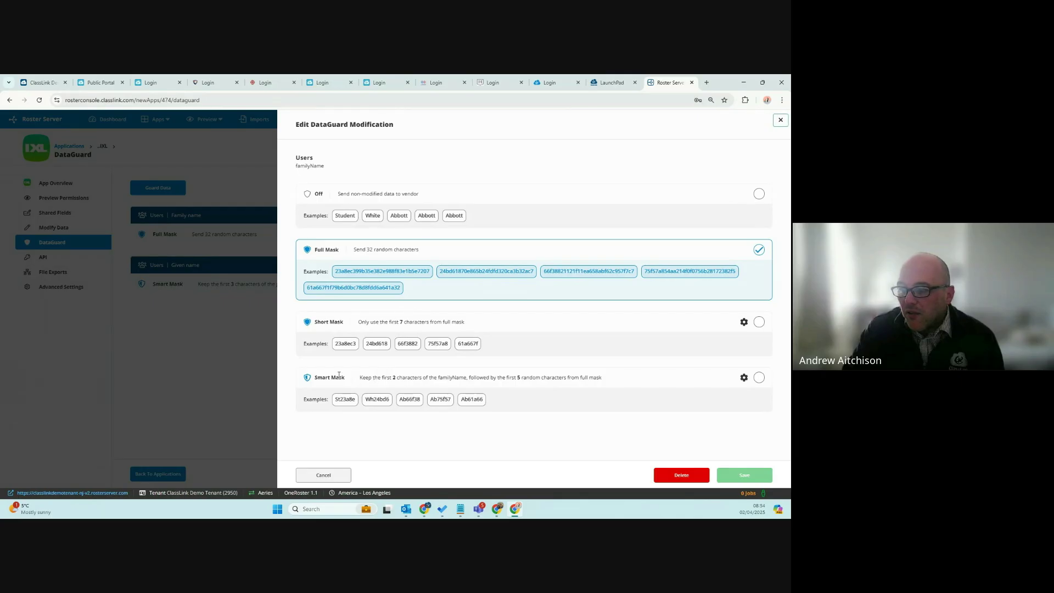
Try a Smart Mask that keeps the first 4 characters of the familyName, and close Roster Server without saving to return to LaunchPad.
left_click(744, 377)
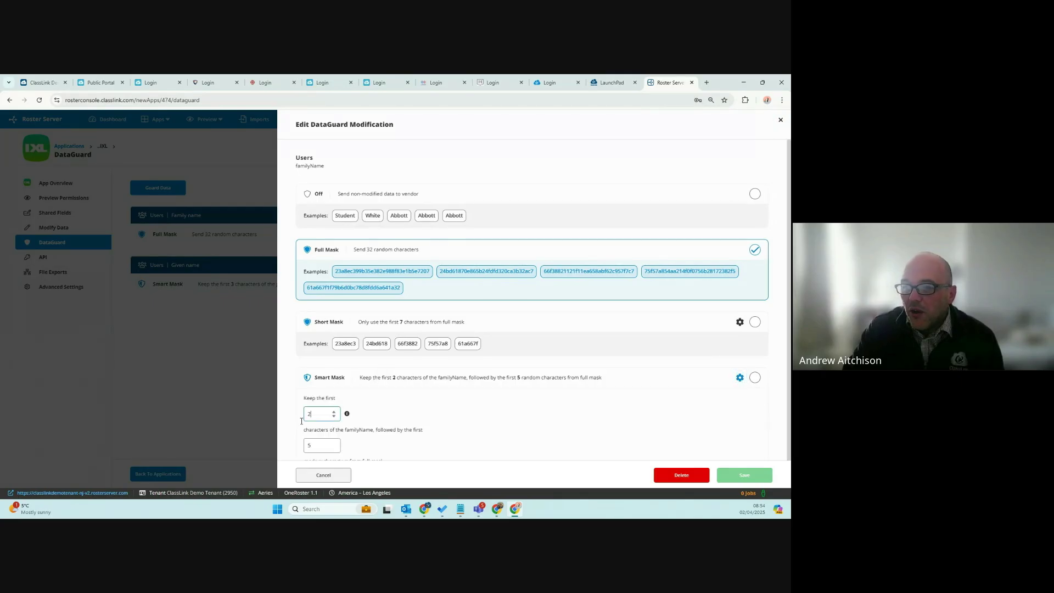
type("4")
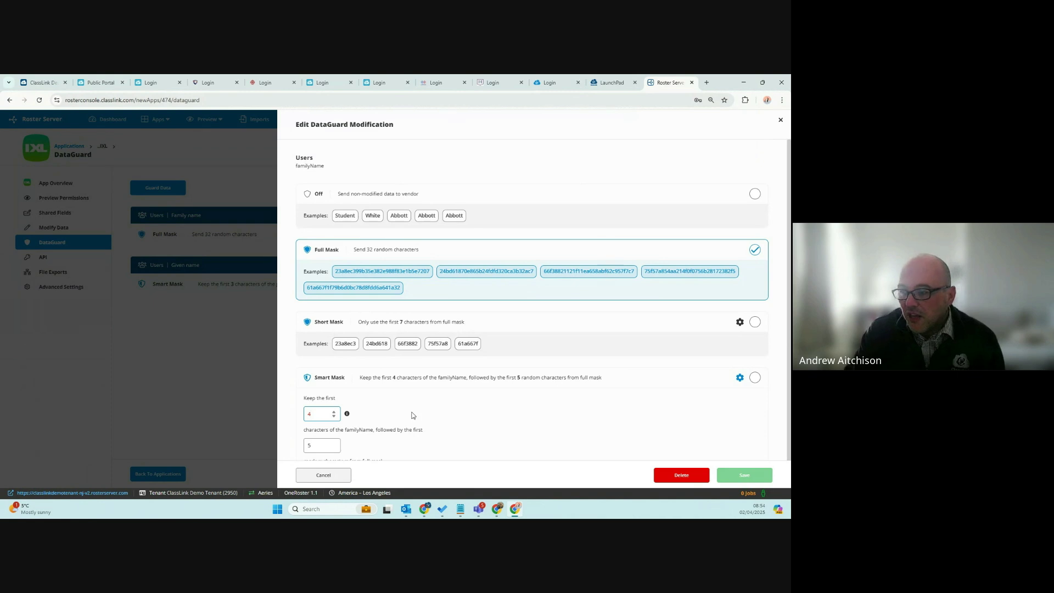
scroll(548, 409, "down", 2)
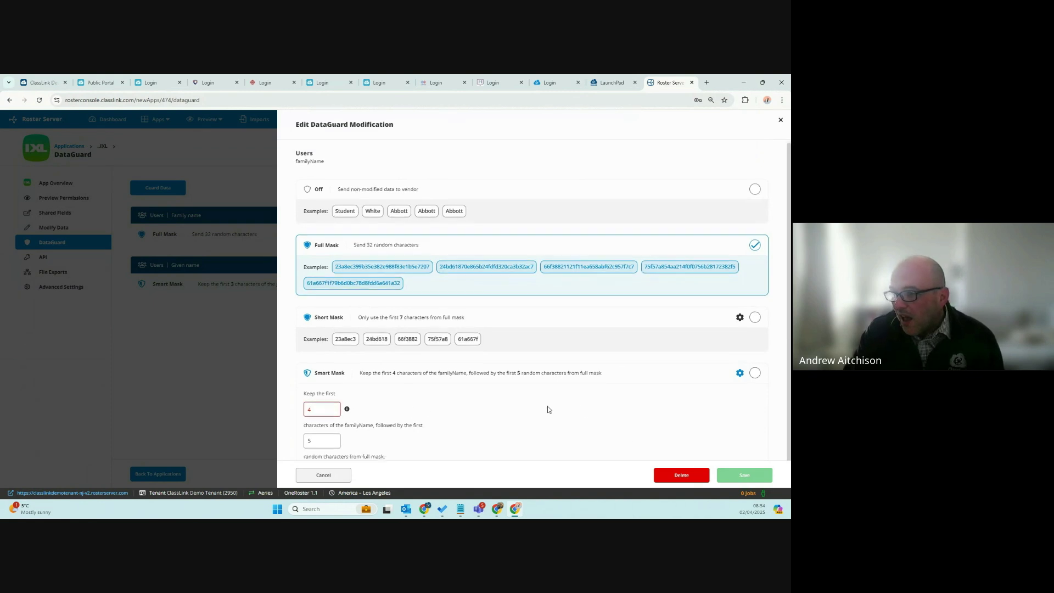
scroll(347, 430, "up", 2)
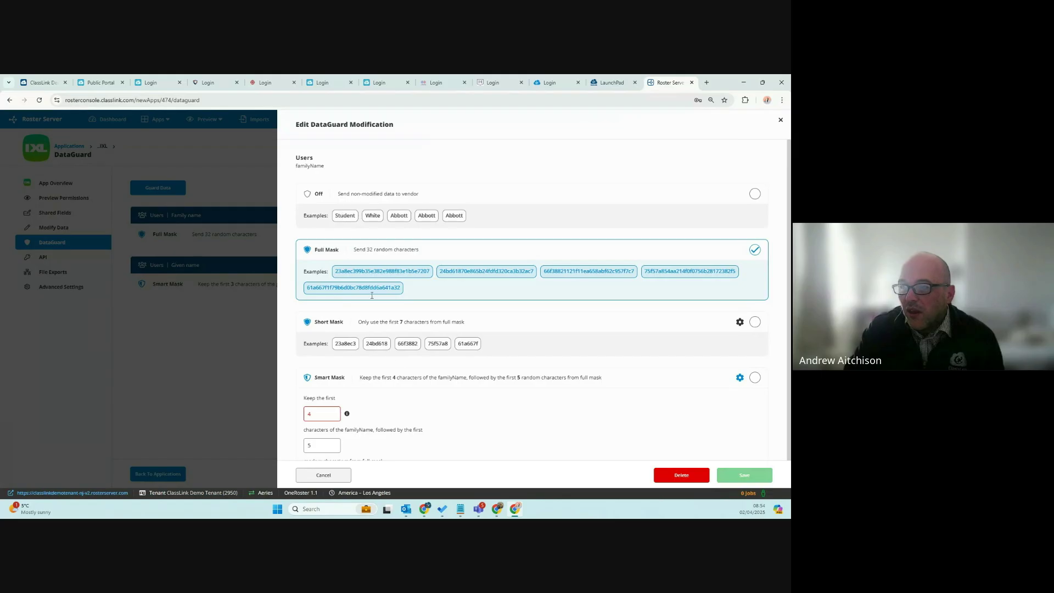
scroll(516, 434, "down", 2)
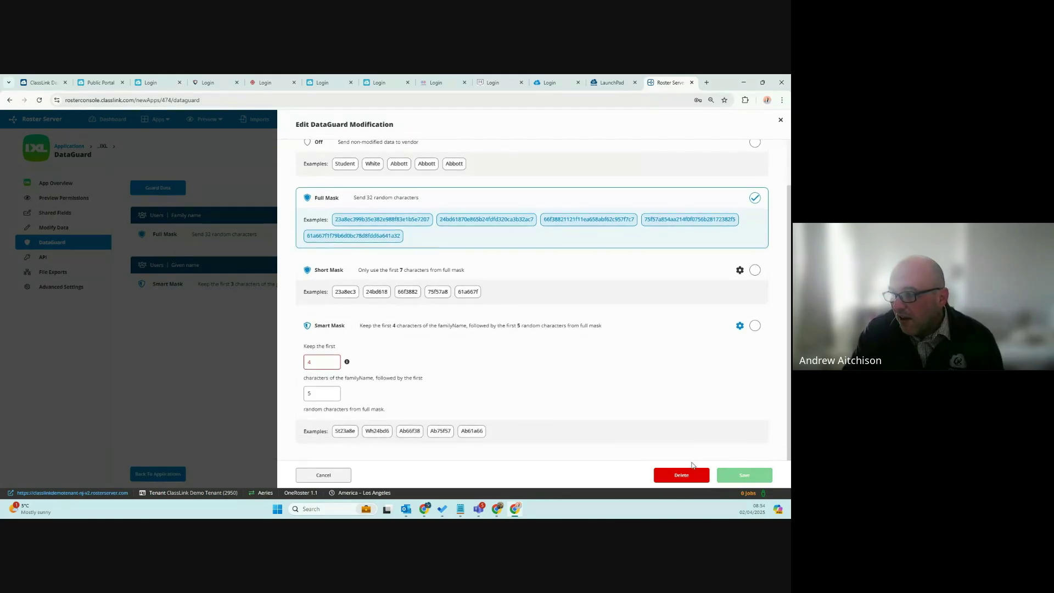
left_click(321, 394)
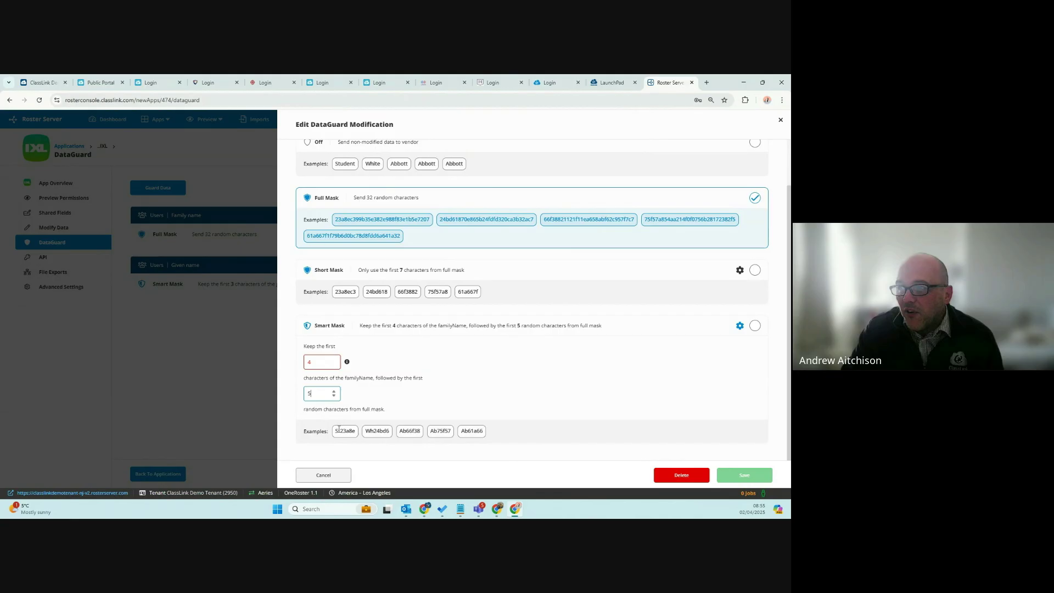
left_click(692, 83)
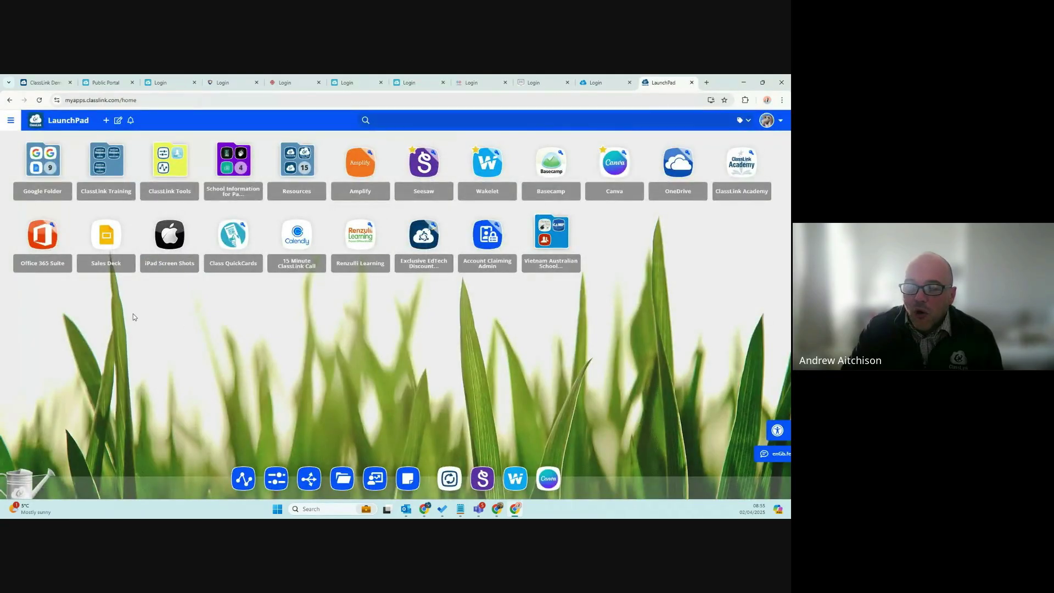